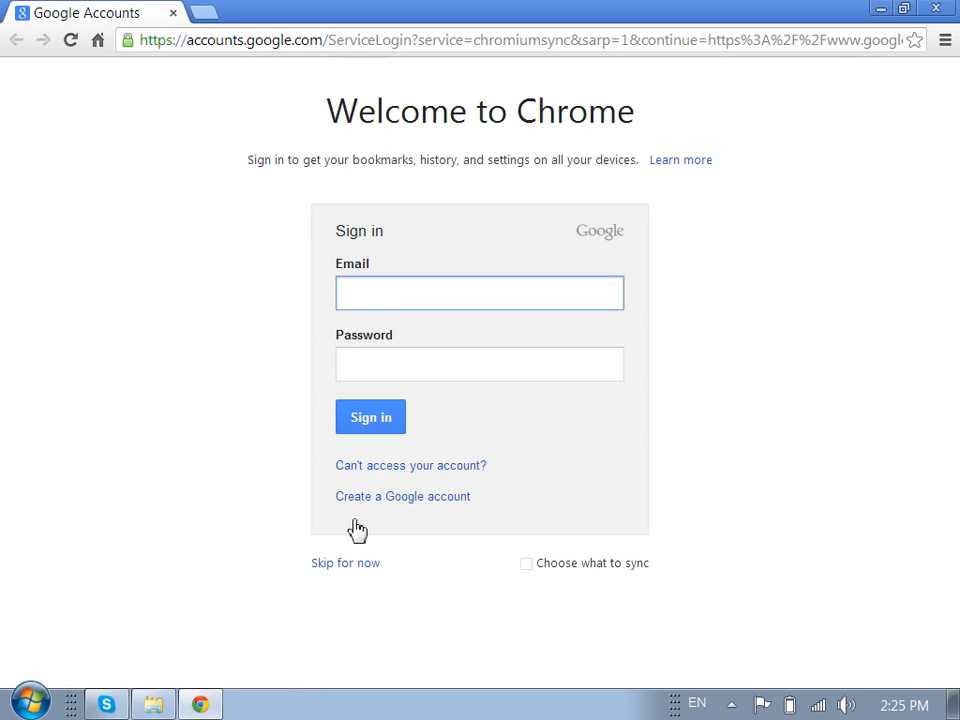
# Launch the downloaded wrar500.exe installer from Chrome's Downloads page and allow it to run.
pyautogui.click(945, 40)
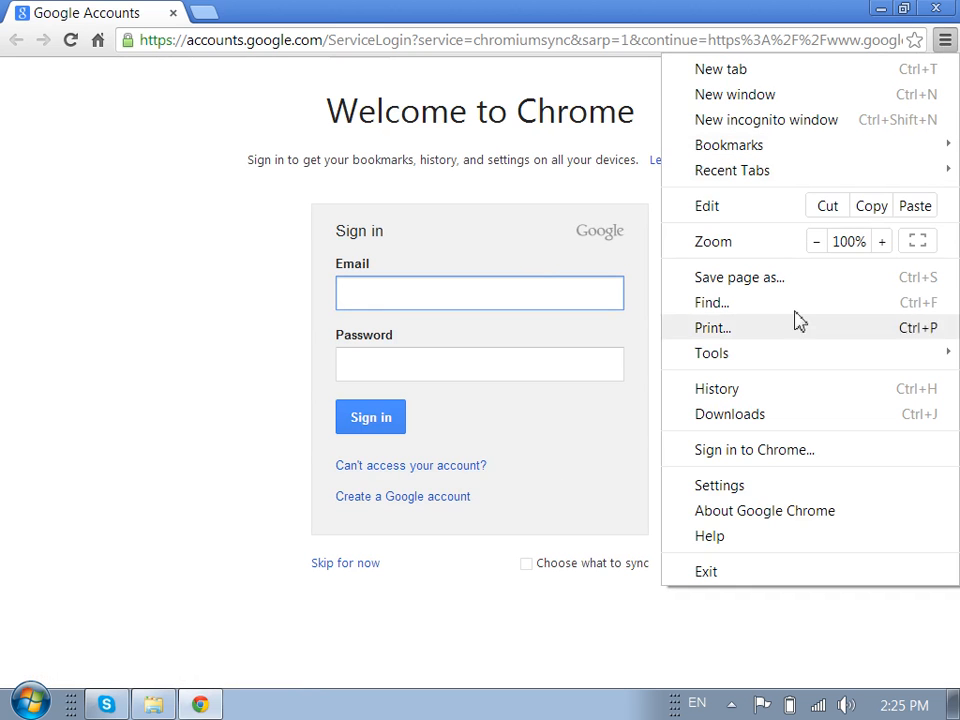
pyautogui.click(716, 420)
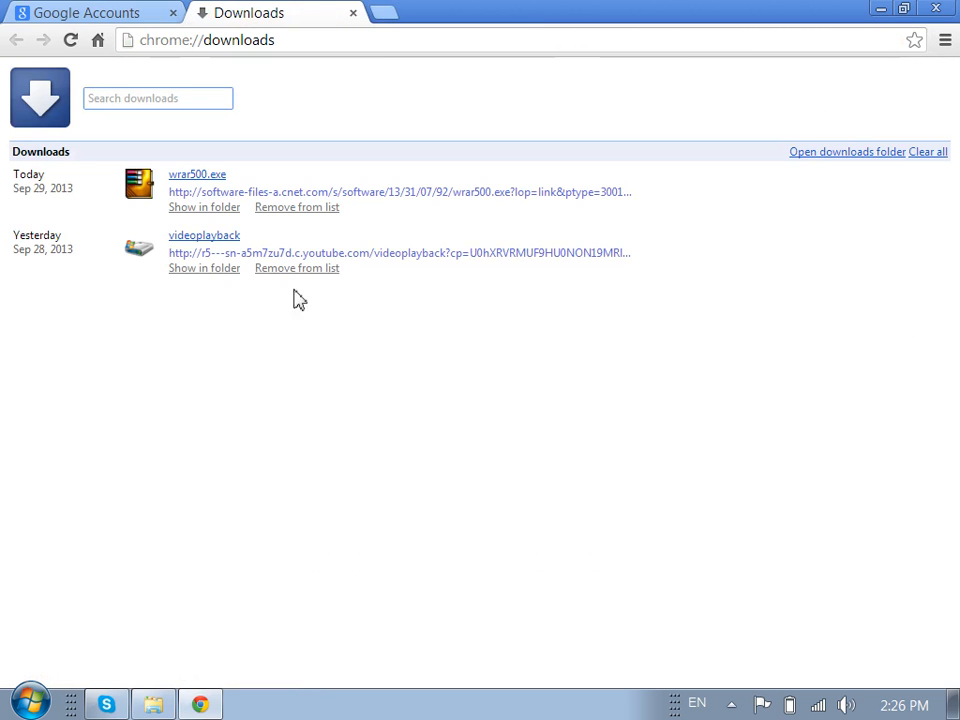
pyautogui.click(200, 177)
pyautogui.click(534, 375)
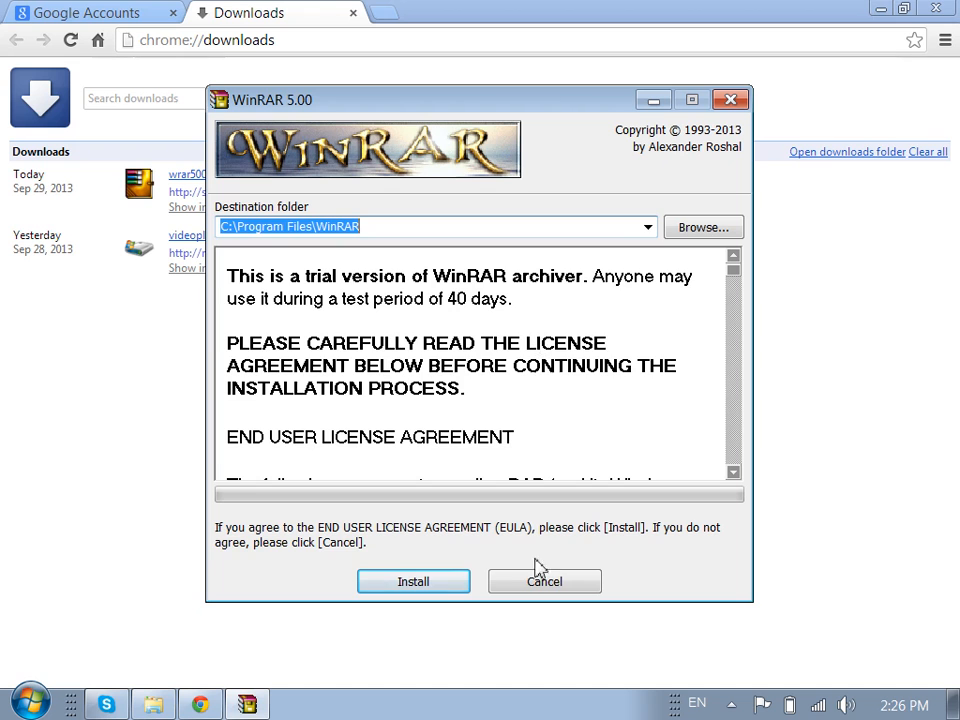
# Install WinRAR 5.00 into C:\Program Files\WinRAR with default file associations and finish setup.
pyautogui.click(446, 580)
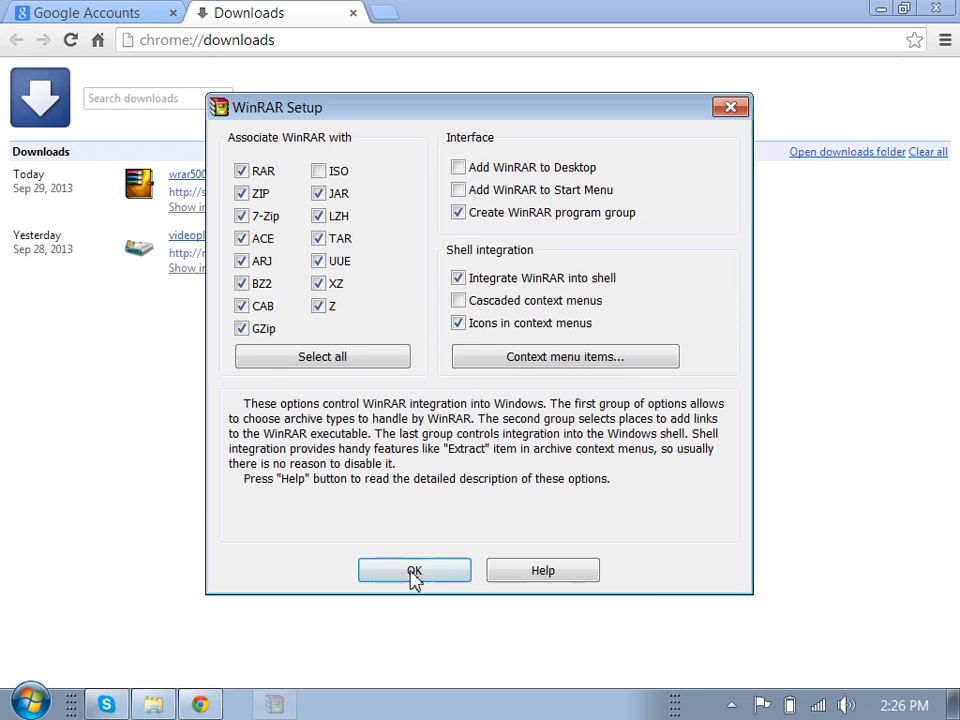
pyautogui.click(416, 572)
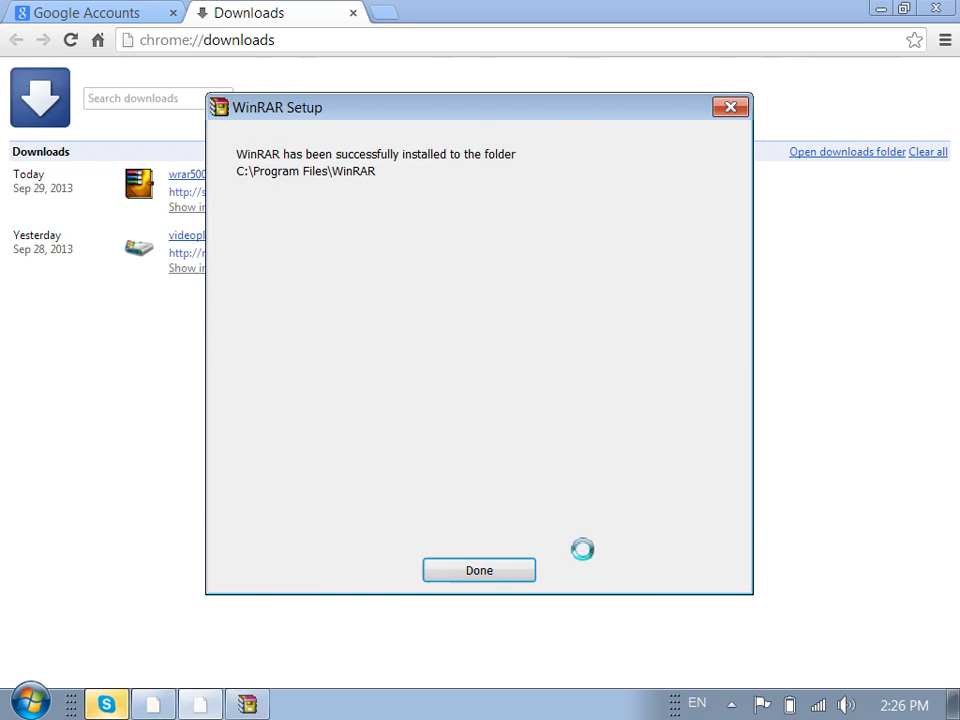
pyautogui.click(446, 580)
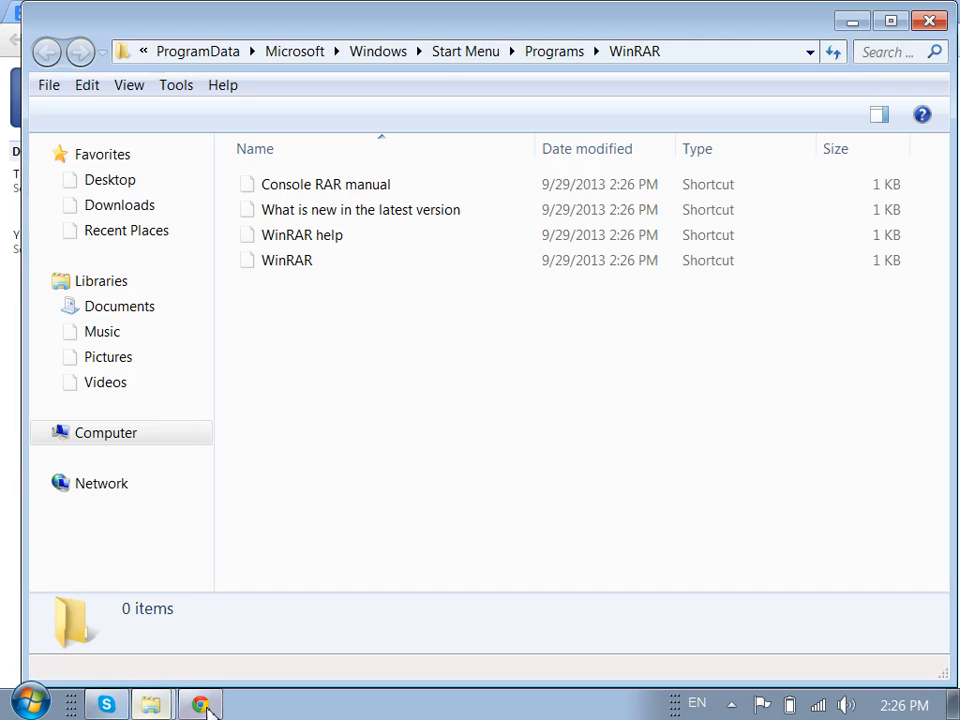
# Close the Skype window, the WinRAR Start Menu folder and the Chrome window.
pyautogui.click(106, 704)
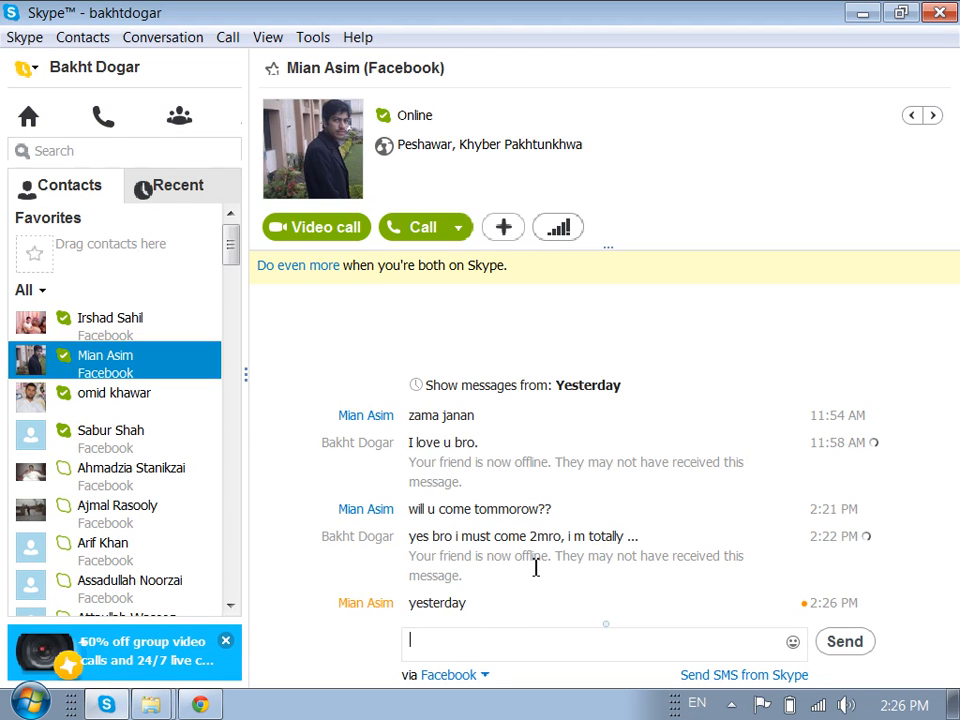
pyautogui.click(945, 14)
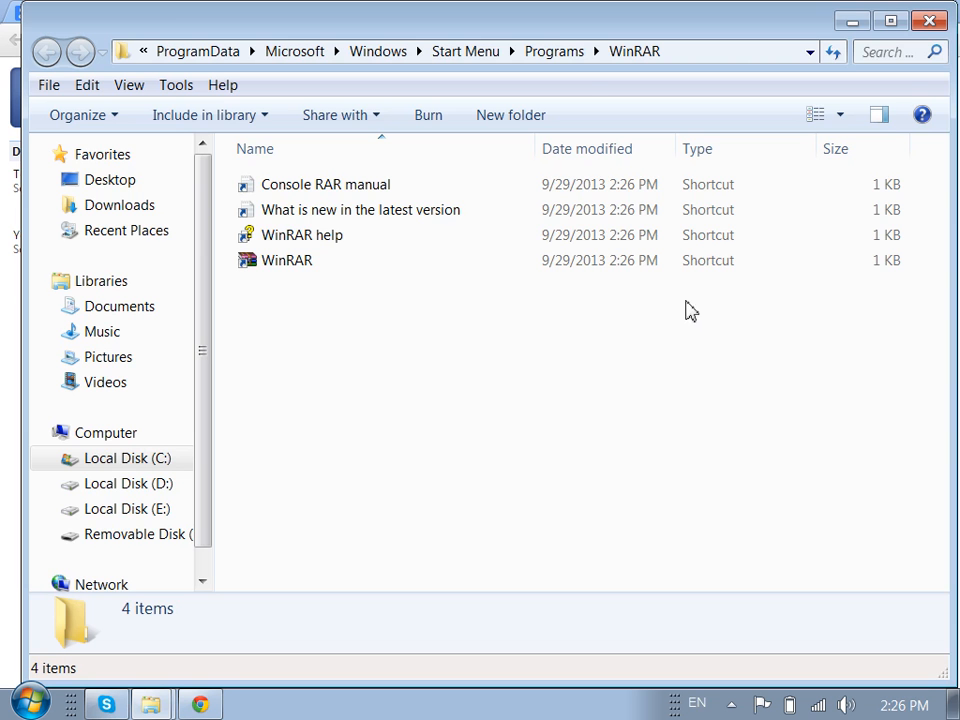
pyautogui.click(927, 20)
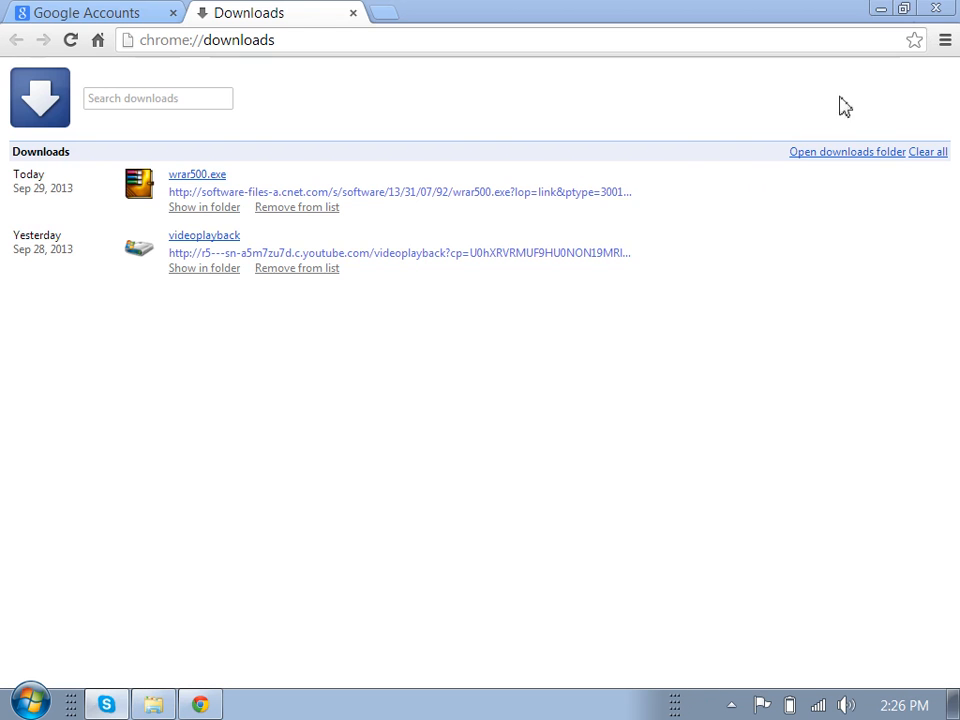
pyautogui.click(940, 8)
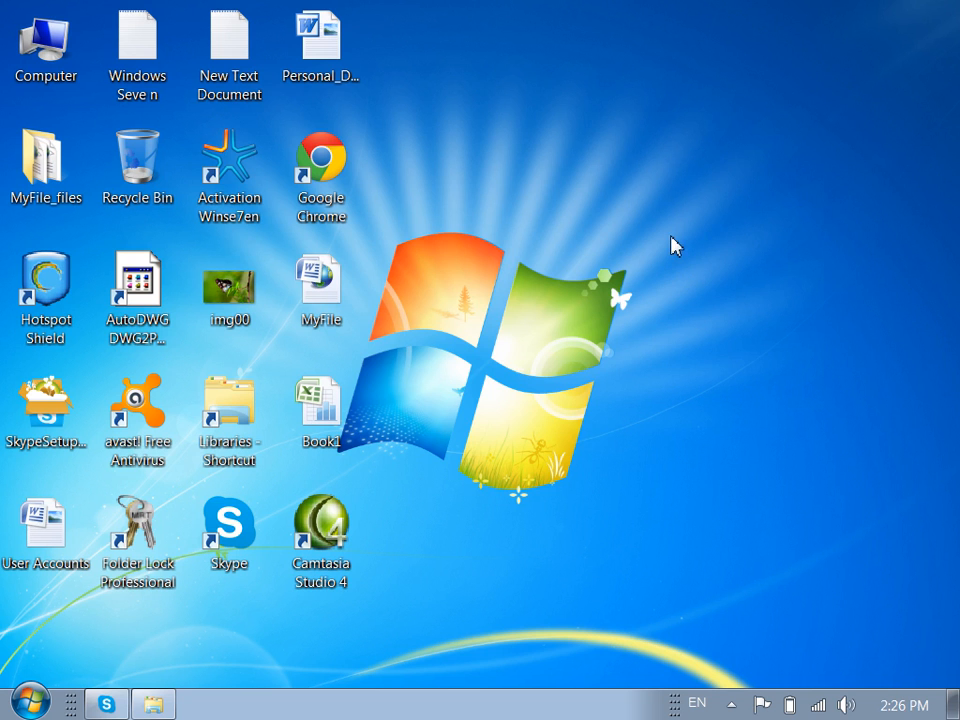
# Start Microsoft Office Word 2007 from the Start menu.
pyautogui.click(28, 703)
pyautogui.click(145, 207)
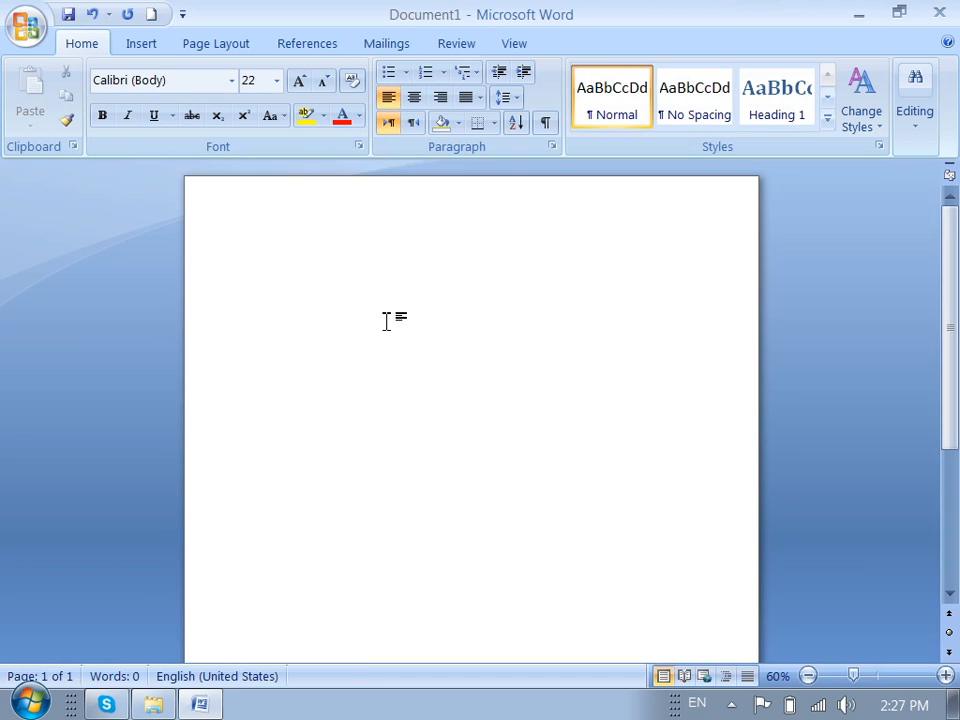
# Type the title asking how to install IDM (Internet Download Manager), register it, and make it faster, ending with '?'.
pyautogui.write('How to')
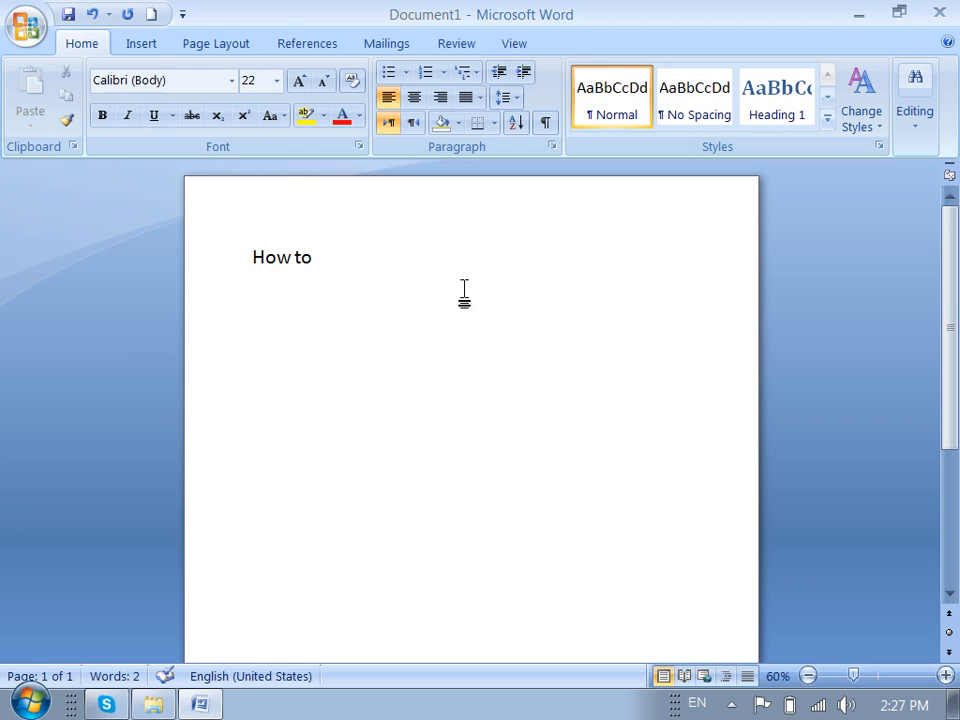
pyautogui.write('intal')
pyautogui.press('BackSpace')
pyautogui.press('BackSpace')
pyautogui.press('BackSpace')
pyautogui.write('stall IDM (Interne')
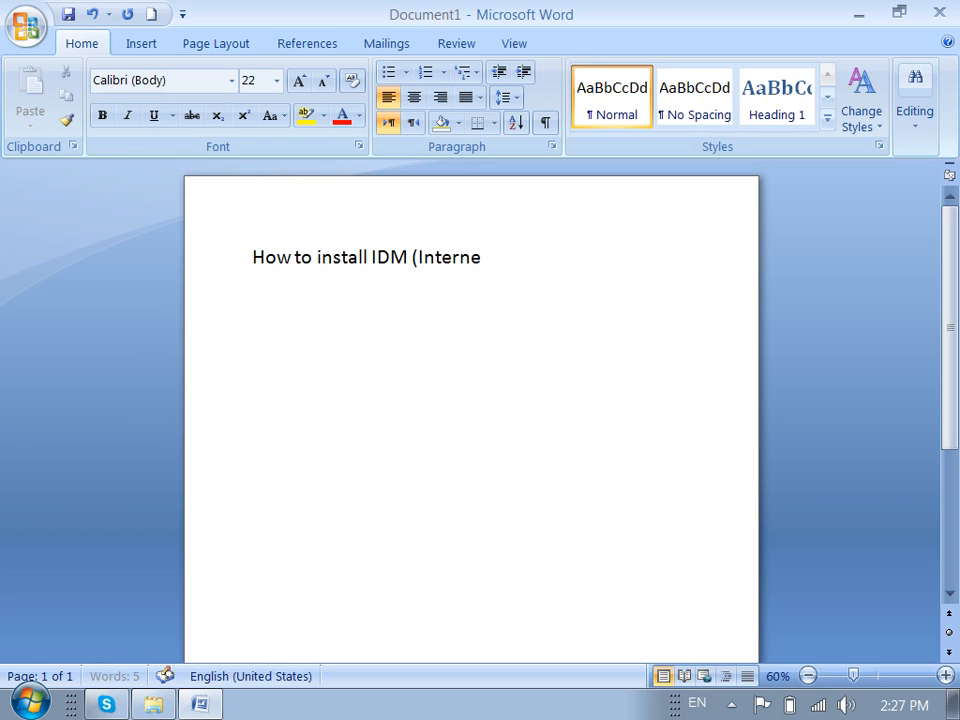
pyautogui.write('t Download Manager)')
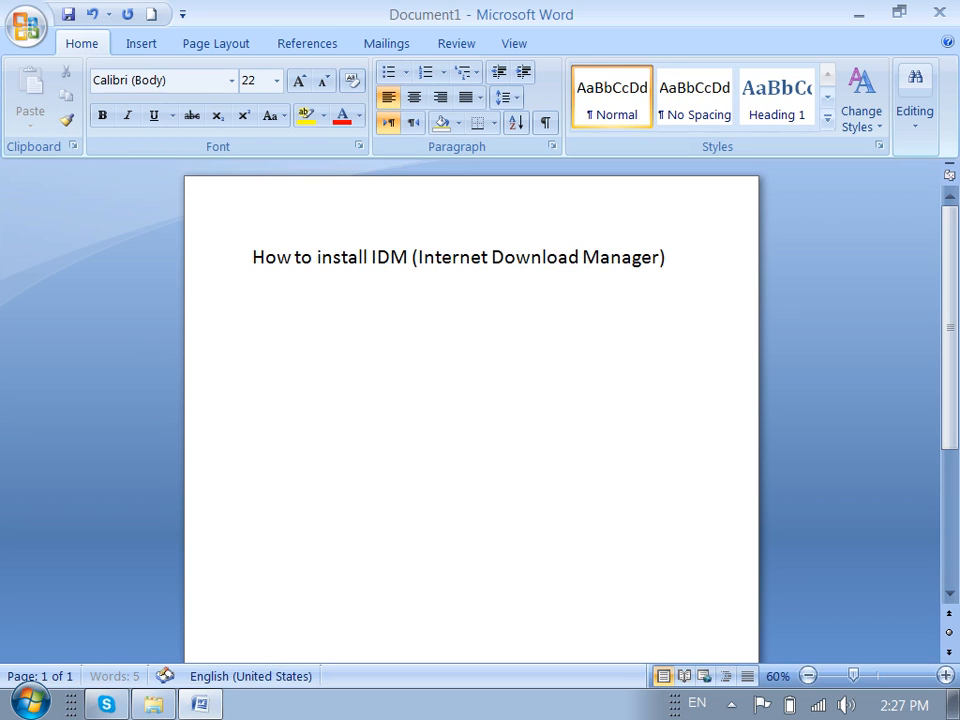
pyautogui.write(', and How to')
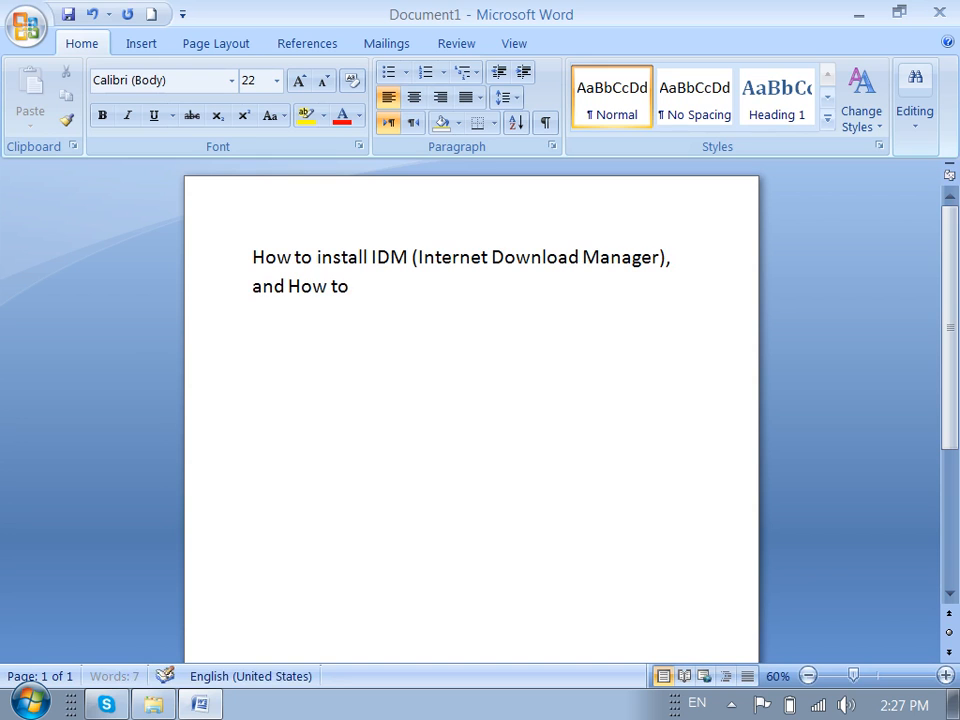
pyautogui.press('BackSpace')
pyautogui.press('BackSpace')
pyautogui.press('BackSpace')
pyautogui.press('BackSpace')
pyautogui.press('BackSpace')
pyautogui.press('BackSpace')
pyautogui.write('hw')
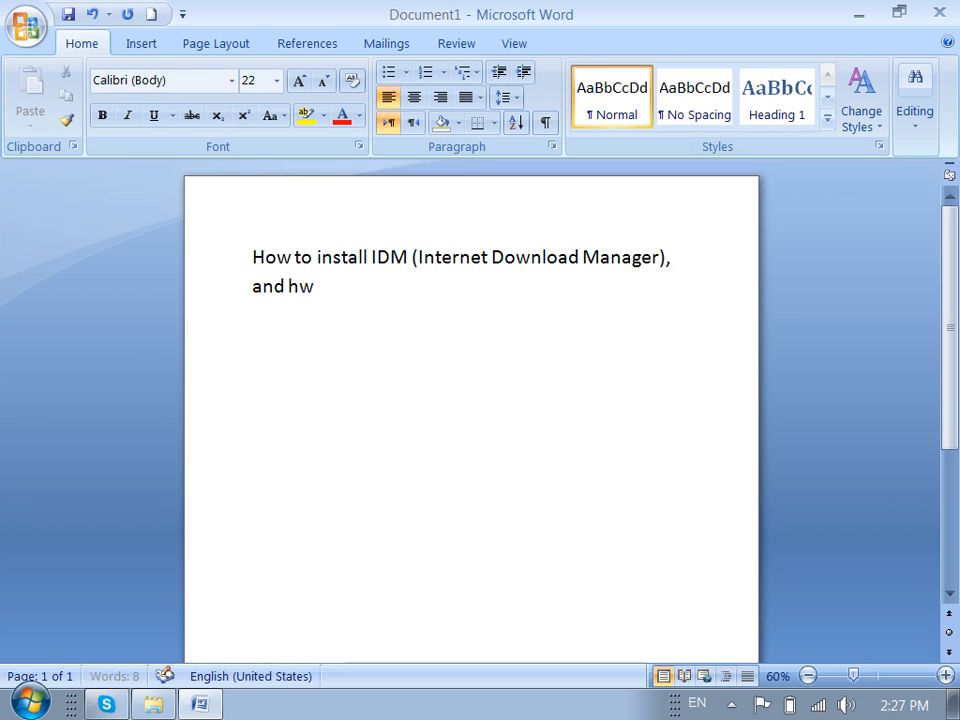
pyautogui.write('ot to')
pyautogui.press('BackSpace')
pyautogui.press('BackSpace')
pyautogui.press('BackSpace')
pyautogui.press('BackSpace')
pyautogui.press('BackSpace')
pyautogui.press('BackSpace')
pyautogui.press('BackSpace')
pyautogui.write('ow registered it')
pyautogui.press('BackSpace')
pyautogui.press('BackSpace')
pyautogui.press('BackSpace')
pyautogui.press('BackSpace')
pyautogui.write(',')
pyautogui.press('BackSpace')
pyautogui.press('BackSpace')
pyautogui.press('BackSpace')
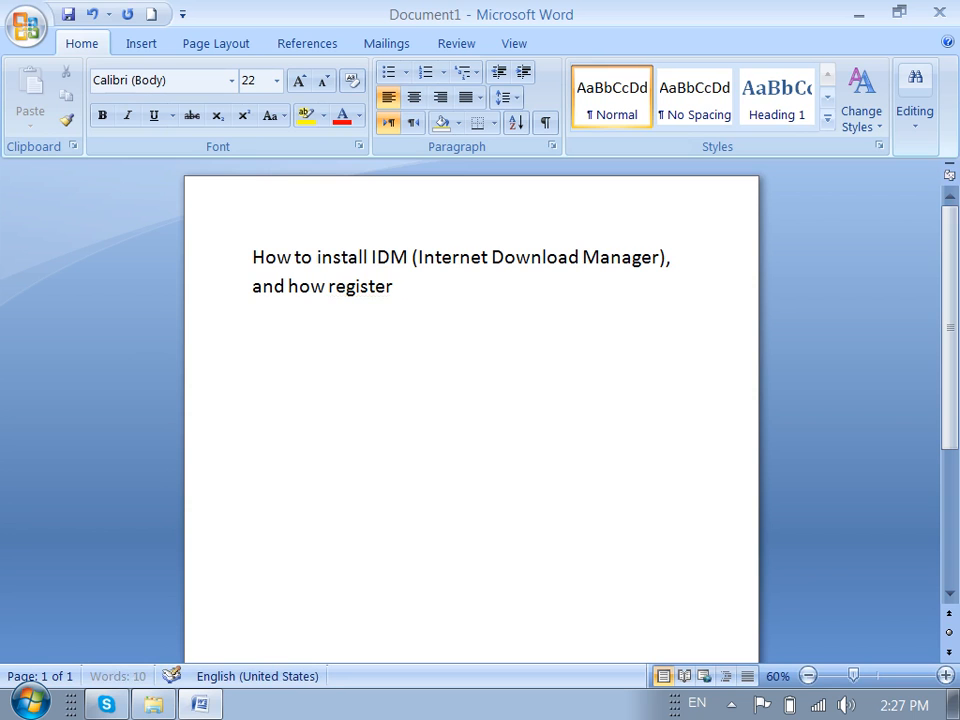
pyautogui.write(', how to ma')
pyautogui.press('BackSpace')
pyautogui.press('BackSpace')
pyautogui.write('make it faster')
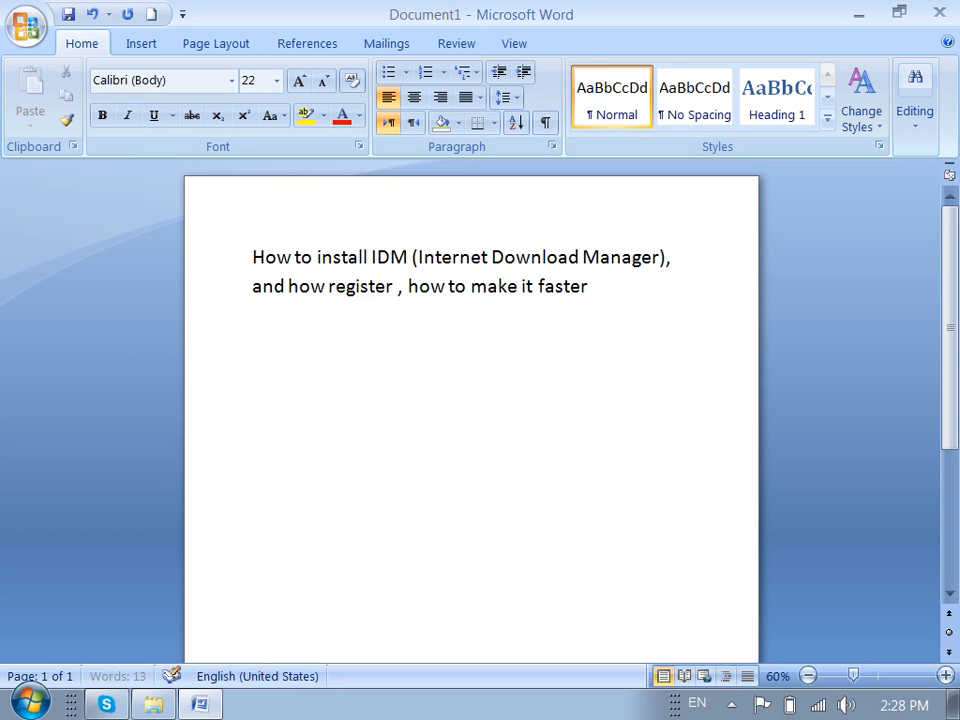
pyautogui.write(' than normal IDM.')
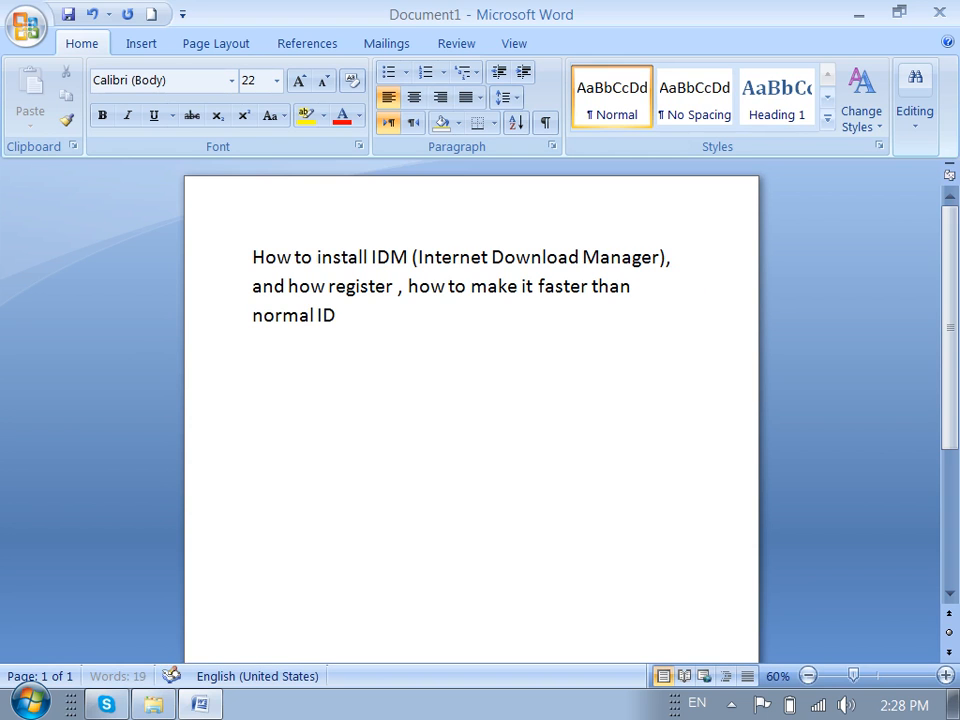
pyautogui.press('BackSpace')
pyautogui.write('?')
# Add an unnumbered 'Downloading:' line below the title.
pyautogui.press('Return')
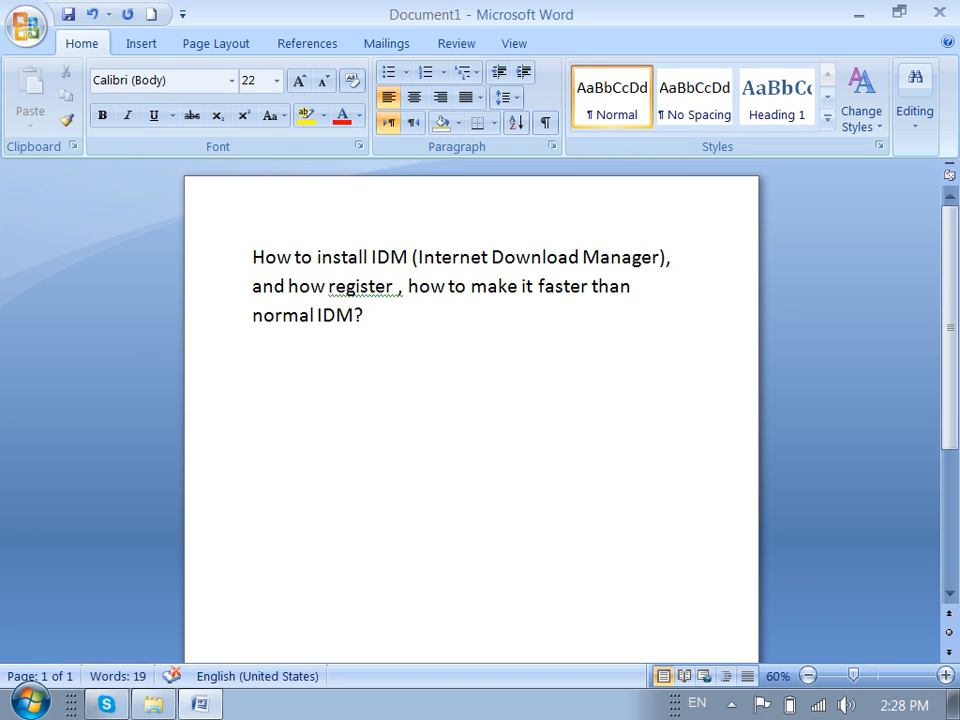
pyautogui.write('1.')
pyautogui.press('BackSpace')
pyautogui.press('BackSpace')
pyautogui.press('BackSpace')
pyautogui.write('Downloading:')
pyautogui.press('Return')
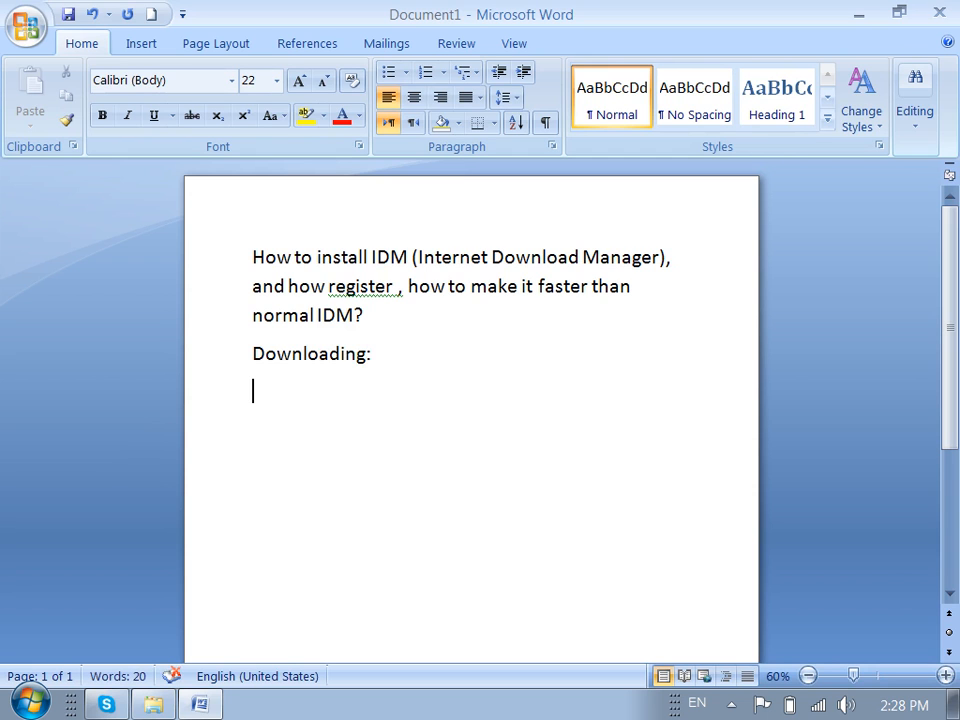
# List DAP (Download Accelerator Plus), IDM (Internet Download Manager), Orbit Downloader and DM (Download Manager).
pyautogui.write('1. DAO')
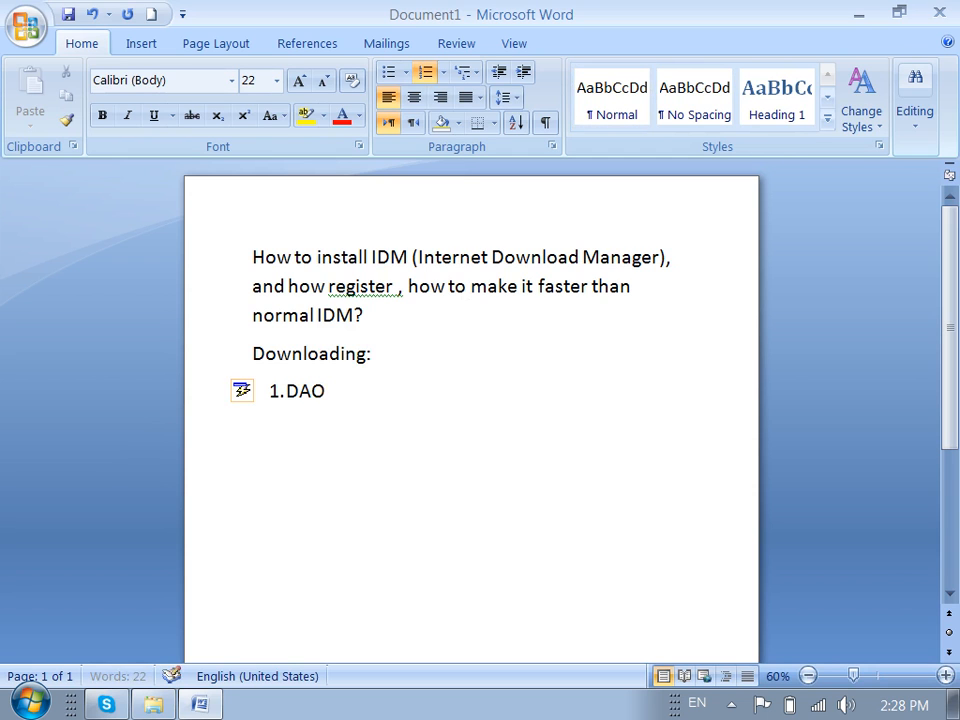
pyautogui.press('BackSpace')
pyautogui.write('P (Download Accelra')
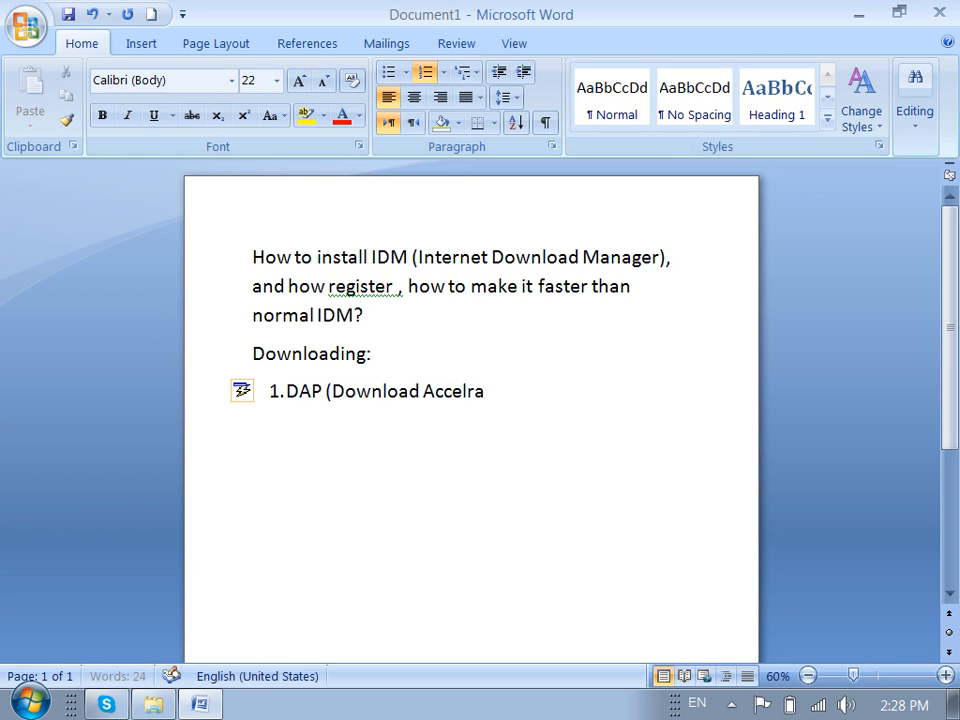
pyautogui.press('BackSpace')
pyautogui.press('BackSpace')
pyautogui.write('erator Plus)')
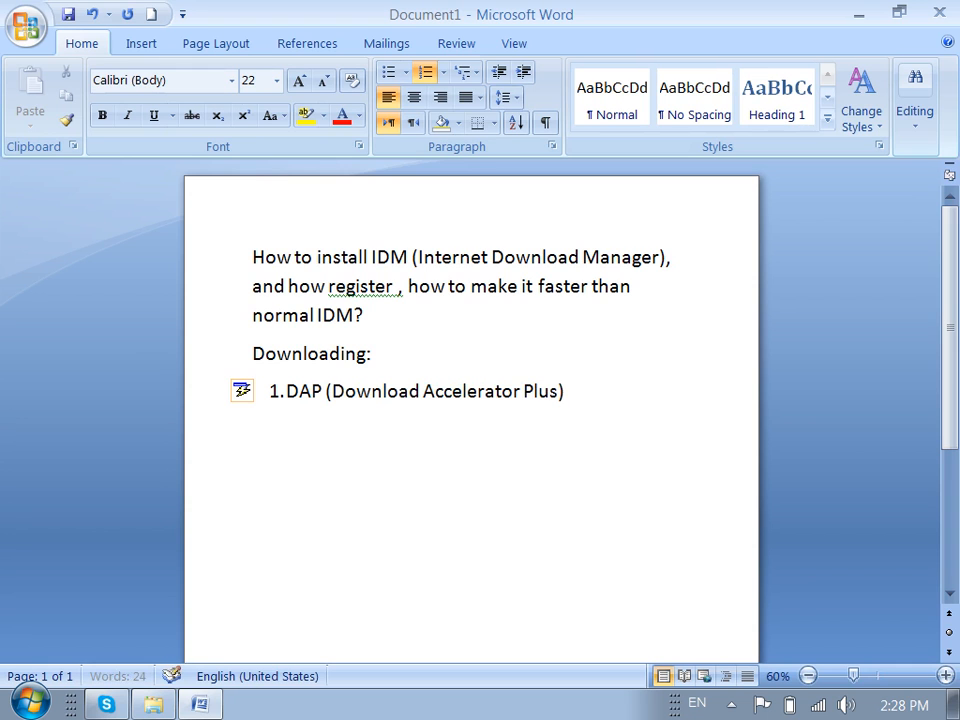
pyautogui.press('Return')
pyautogui.write('IDM')
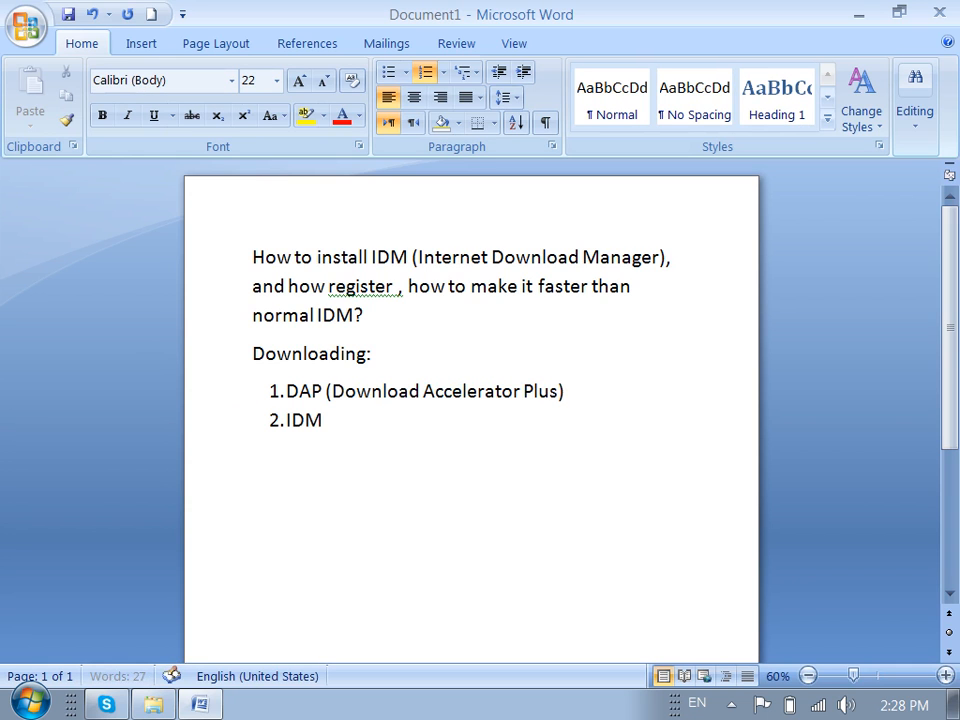
pyautogui.write(' (Internet Download Man')
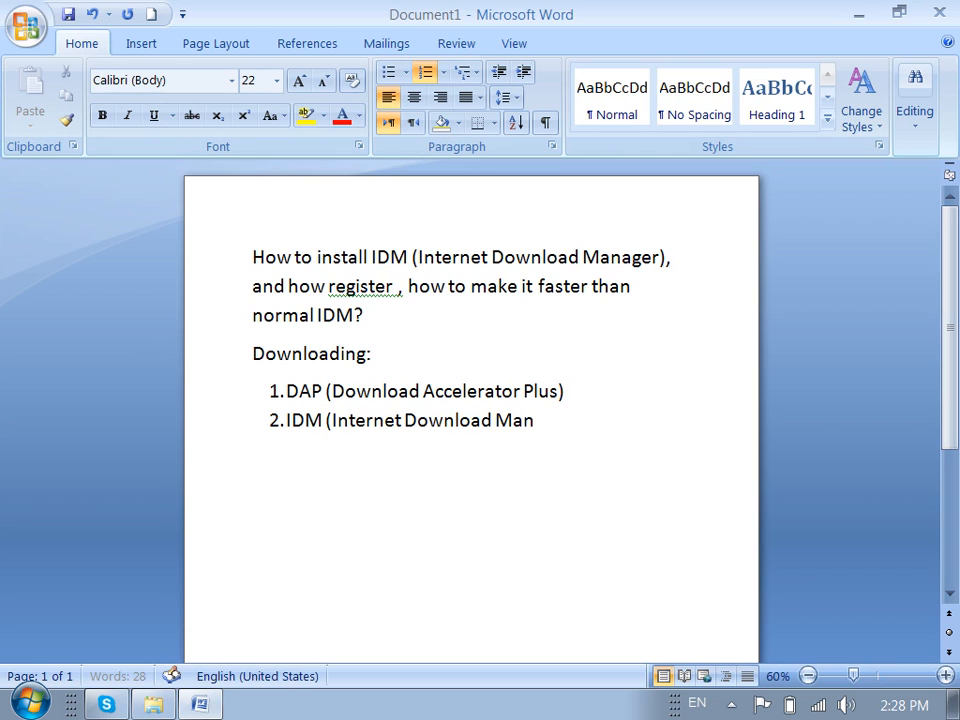
pyautogui.write('ager)')
pyautogui.press('Return')
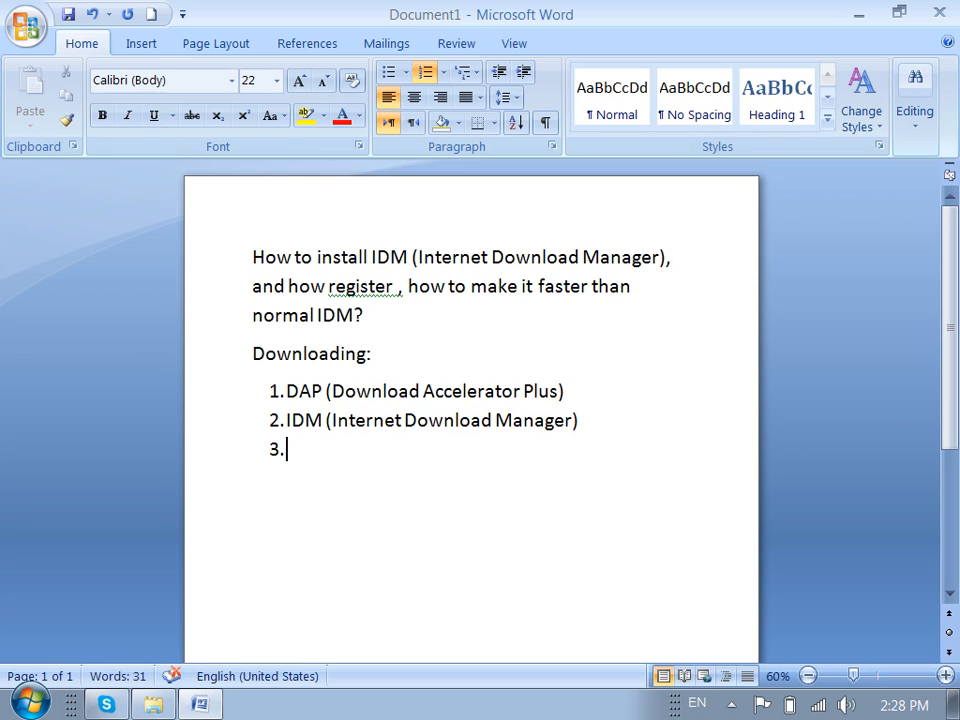
pyautogui.write('Orbit D')
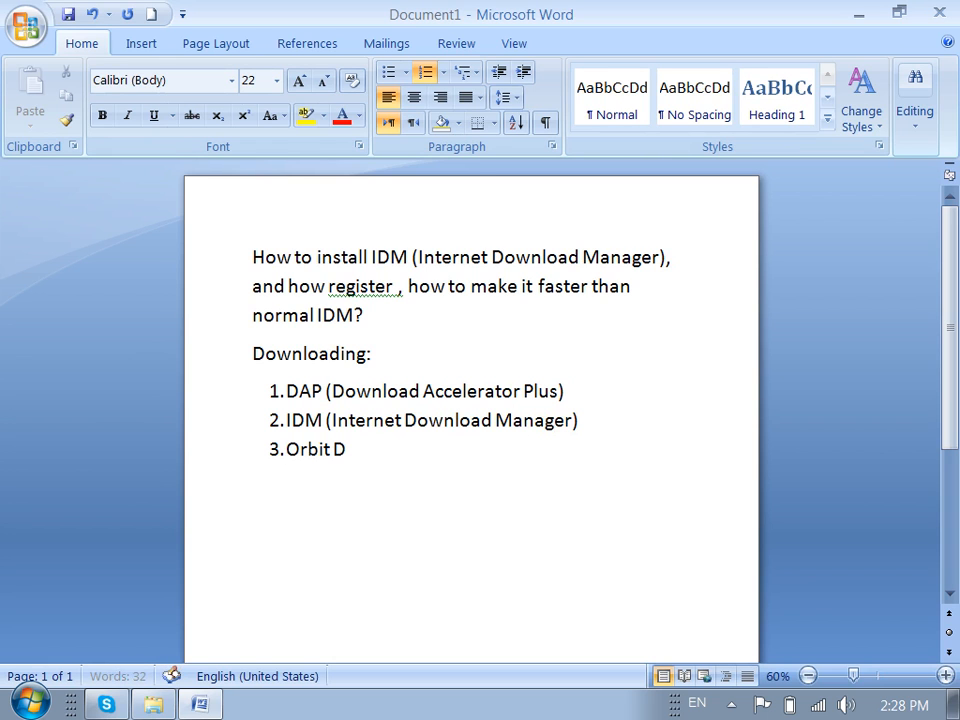
pyautogui.write('ownloader')
pyautogui.press('Return')
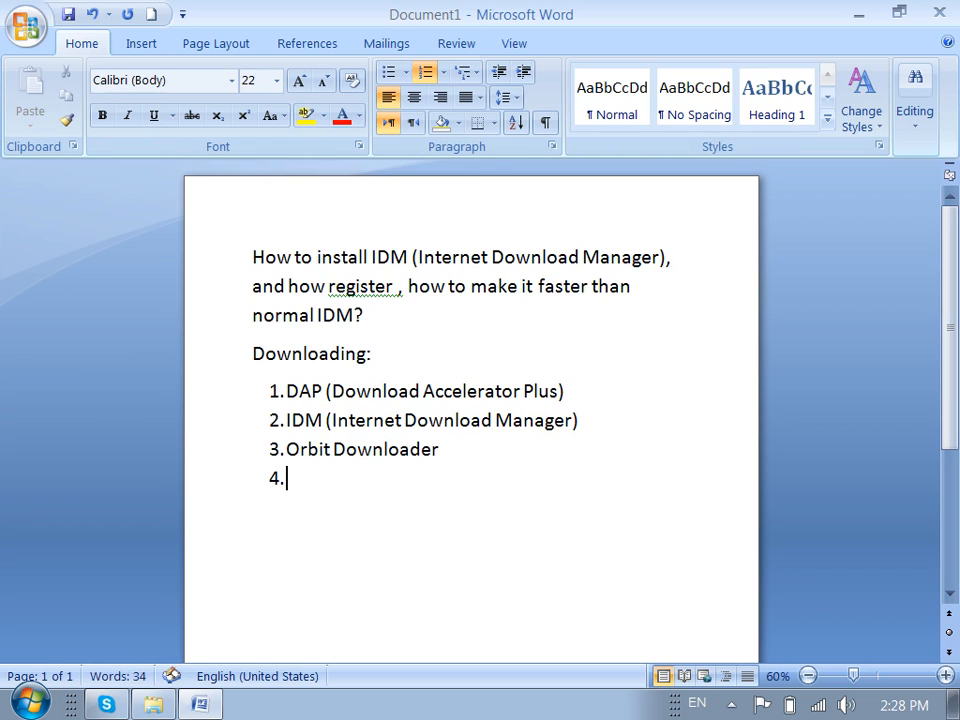
pyautogui.write('DM (Do')
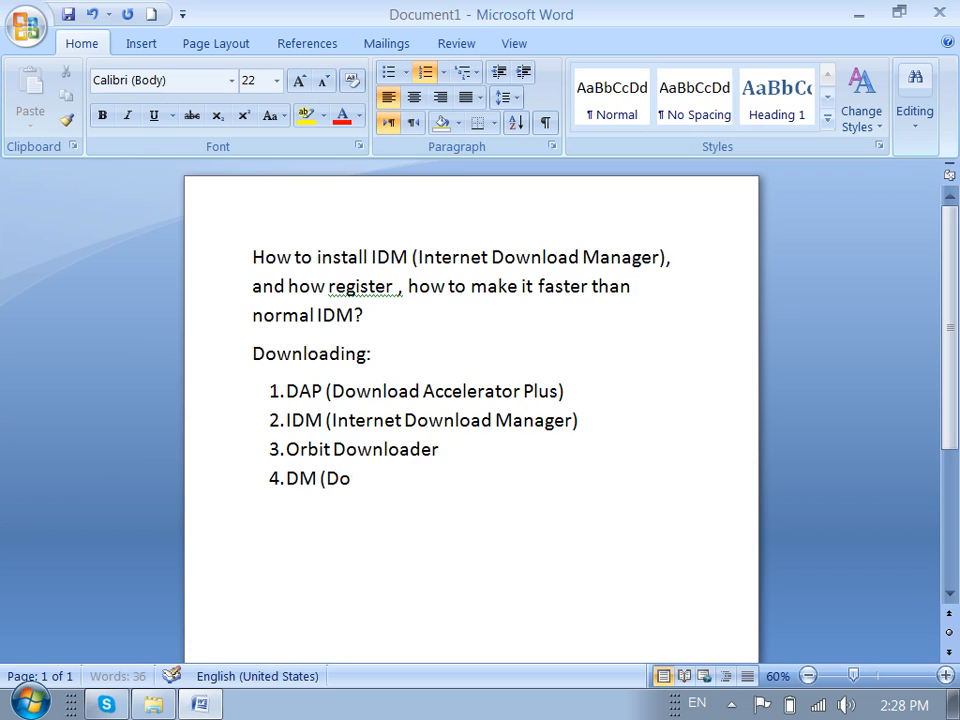
pyautogui.write('wnload Manager)')
# Put a double border line under the list and type the heading 'IDM (Internet Download Manager)'.
pyautogui.press('Return')
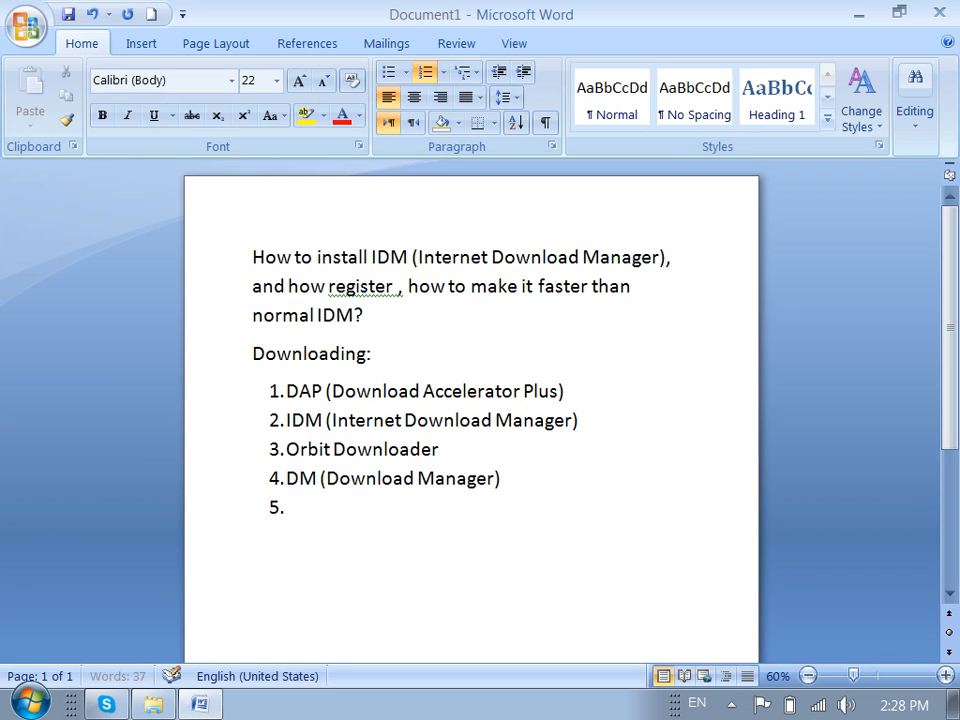
pyautogui.press('BackSpace')
pyautogui.write('====')
pyautogui.press('Return')
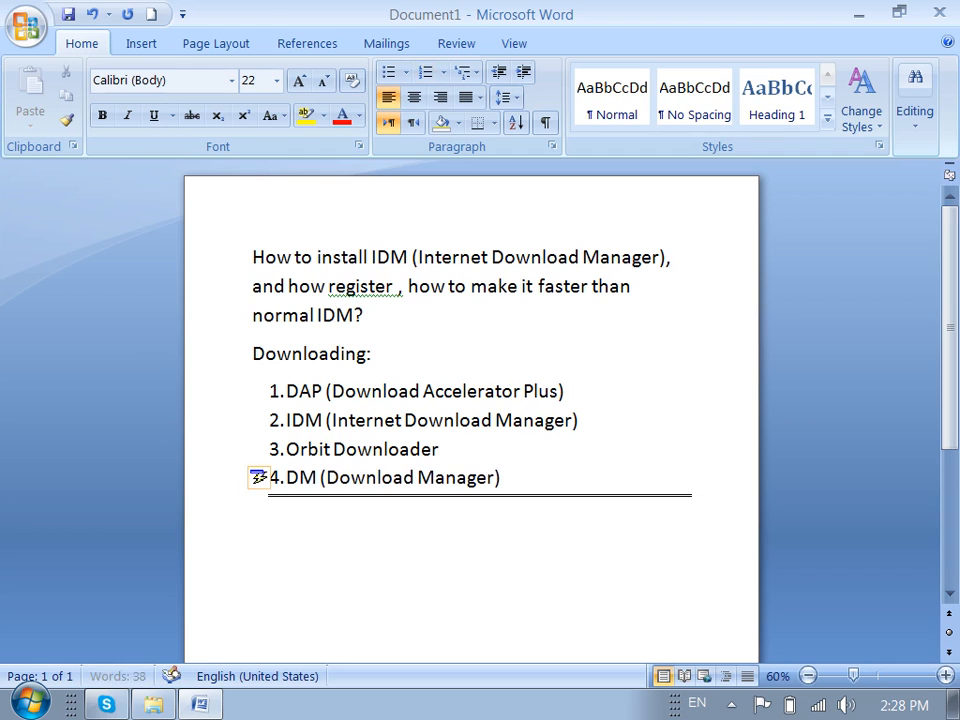
pyautogui.write('DAP')
pyautogui.press('BackSpace')
pyautogui.press('BackSpace')
pyautogui.press('BackSpace')
pyautogui.write('IDM (Intern')
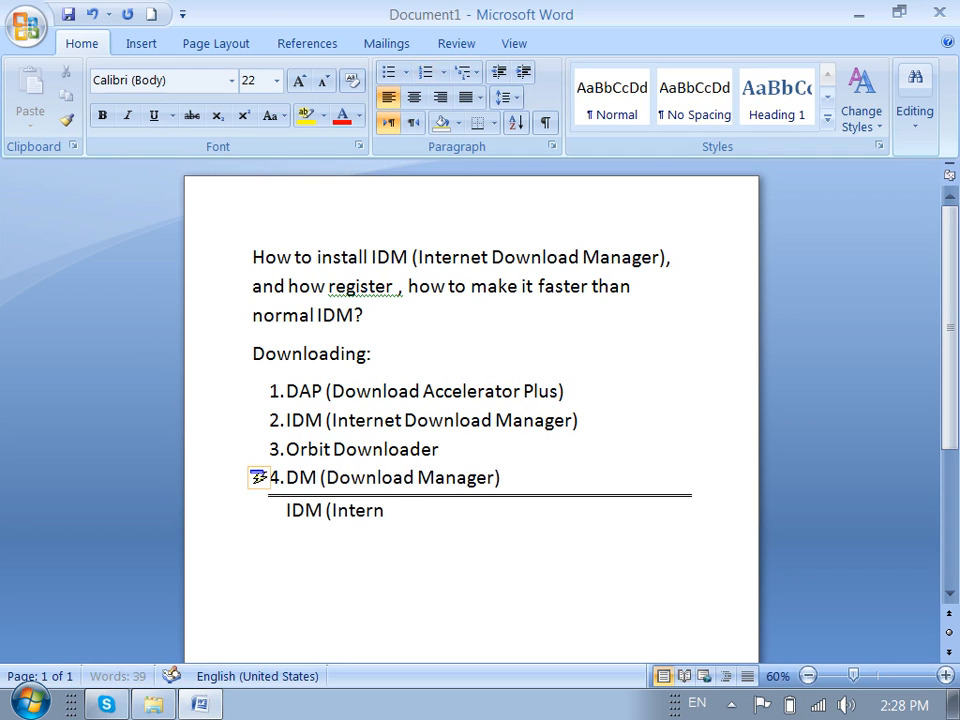
pyautogui.write('et Download Manager)')
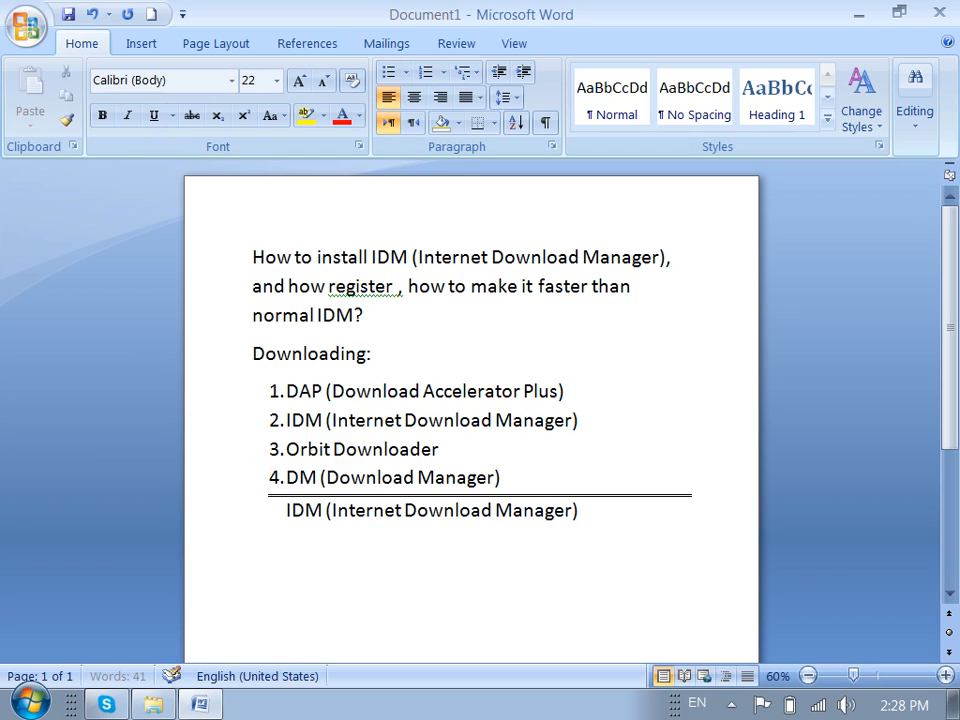
# List '1. Registry Key' and 'Patch' under the IDM heading.
pyautogui.press('Return')
pyautogui.write('1. REg')
pyautogui.press('BackSpace')
pyautogui.press('BackSpace')
pyautogui.write('egistry Key')
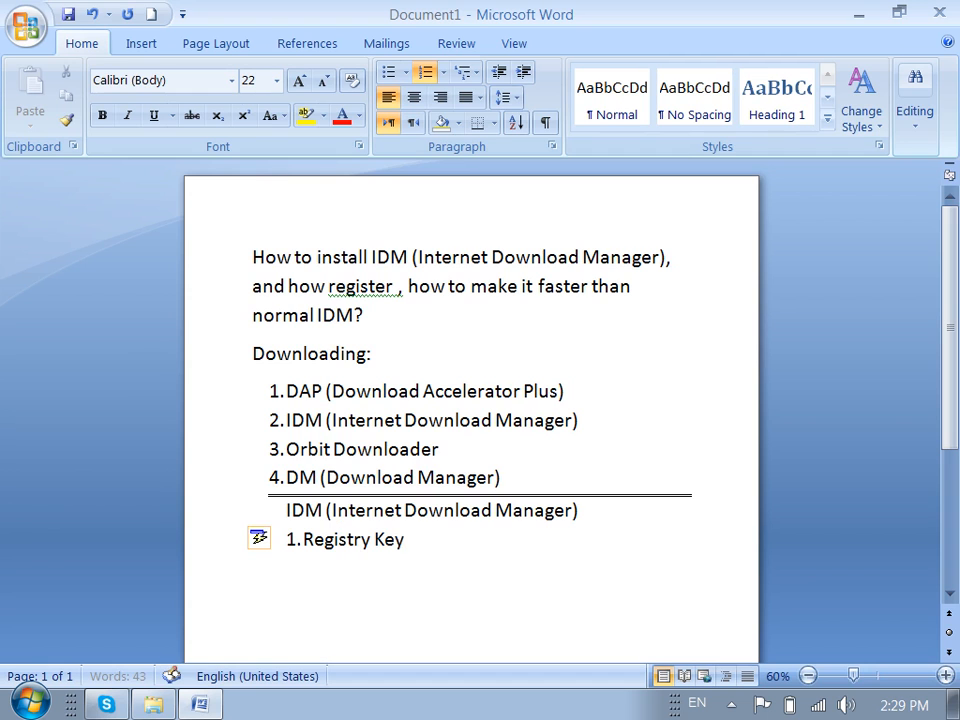
pyautogui.press('Return')
pyautogui.write('Patch')
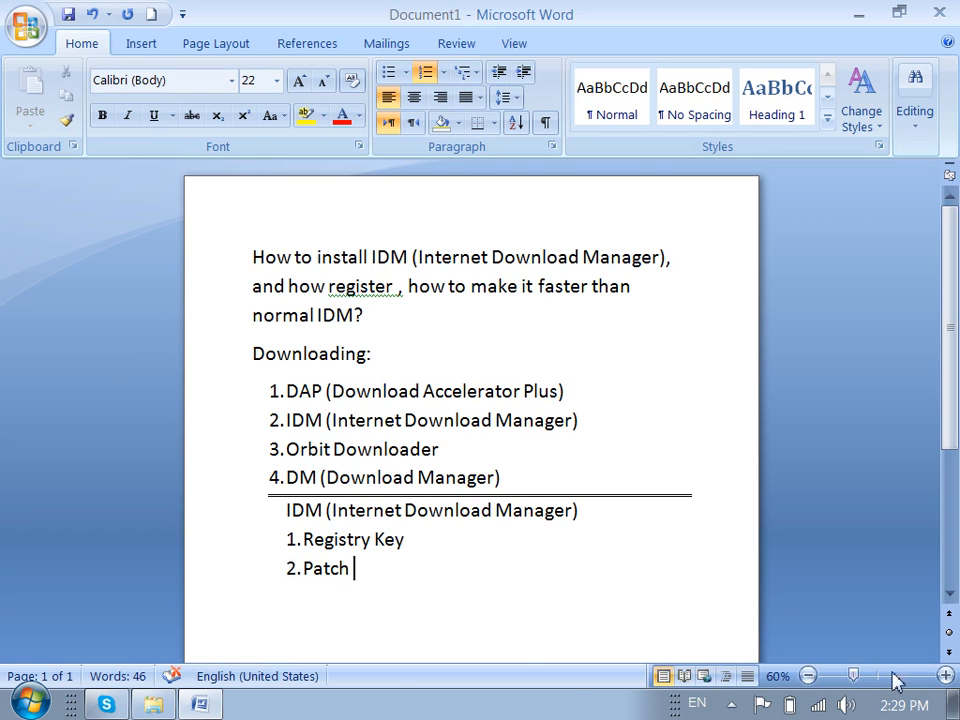
# Open the Softwares folder under Local Disk (D:)\HP Computer from the desktop's Computer window.
pyautogui.click(953, 706)
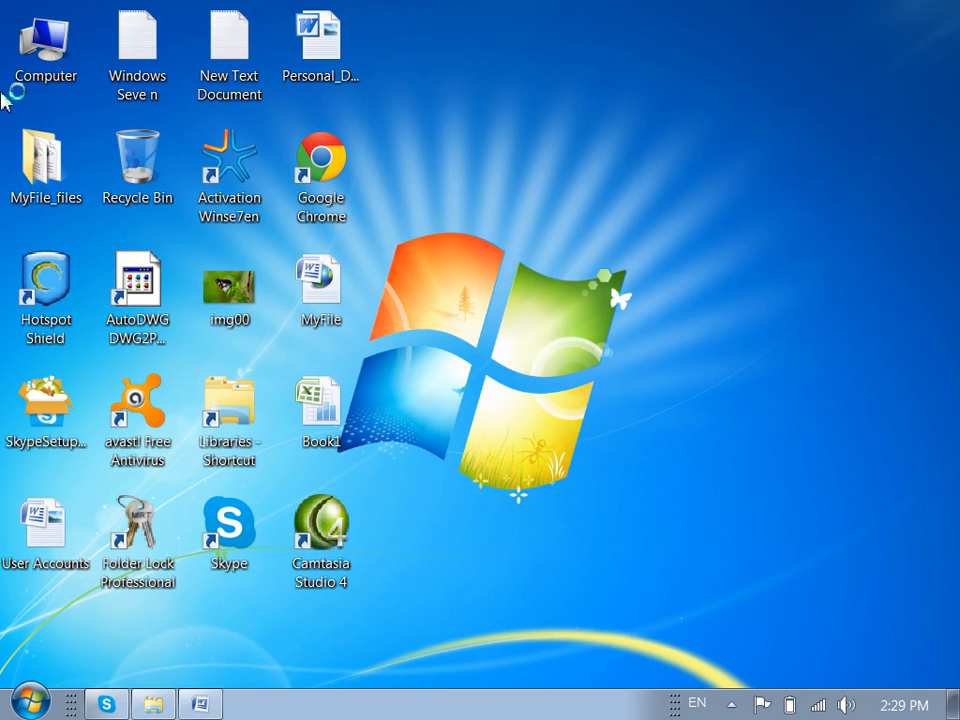
pyautogui.doubleClick(643, 221)
pyautogui.click(335, 197)
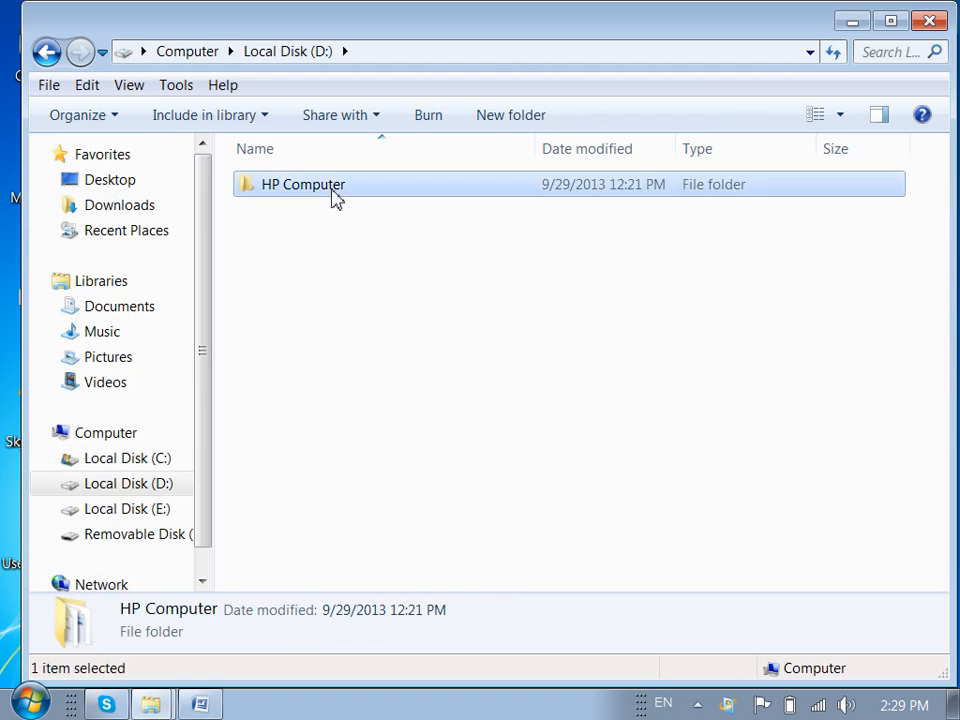
pyautogui.doubleClick(335, 197)
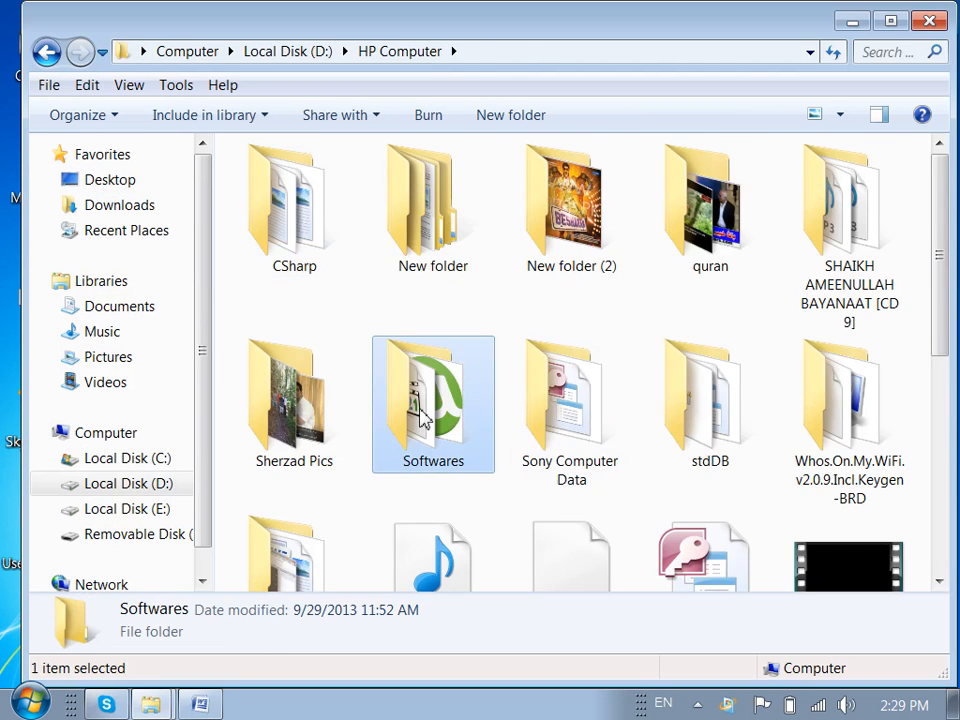
pyautogui.doubleClick(422, 418)
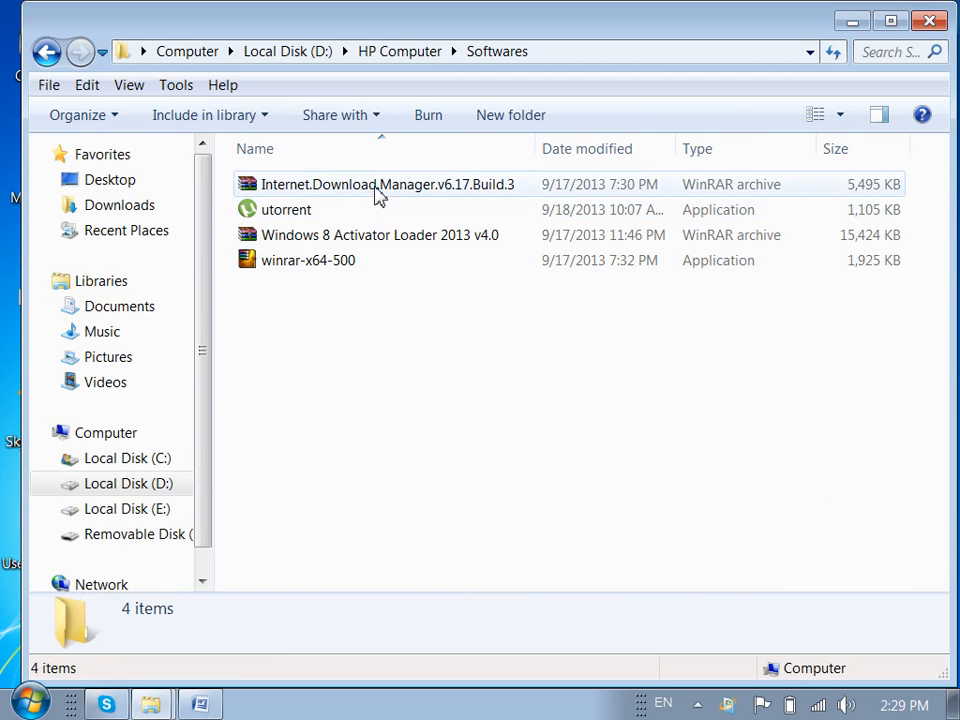
# Open the Internet.Download.Manager.v6.17.Build.3 archive and run its Setup.exe, dismissing the avast popup.
pyautogui.doubleClick(393, 190)
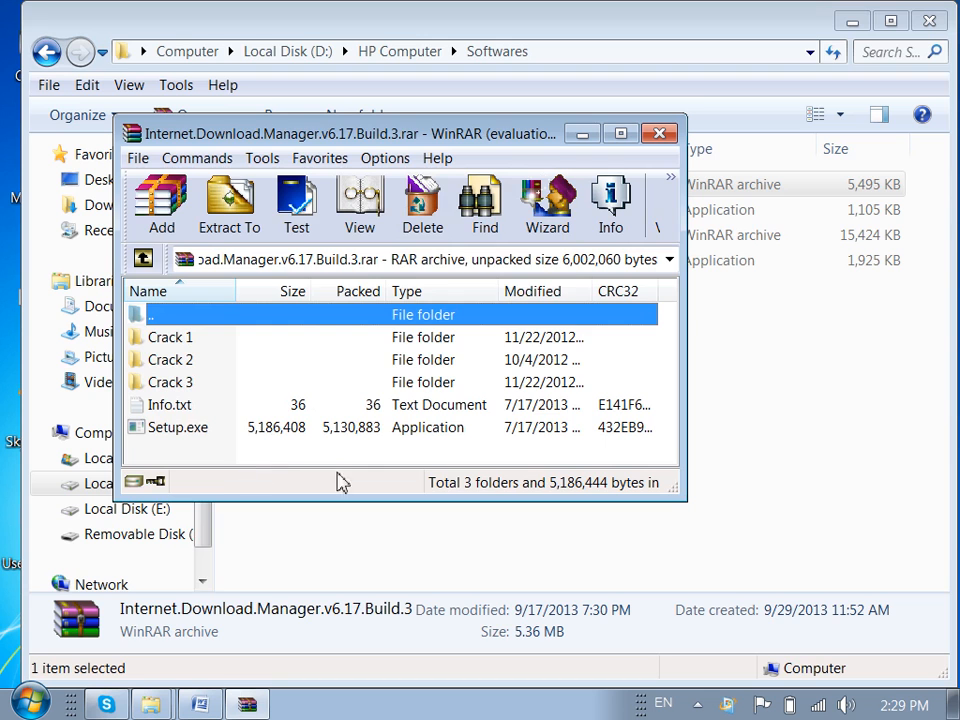
pyautogui.doubleClick(194, 432)
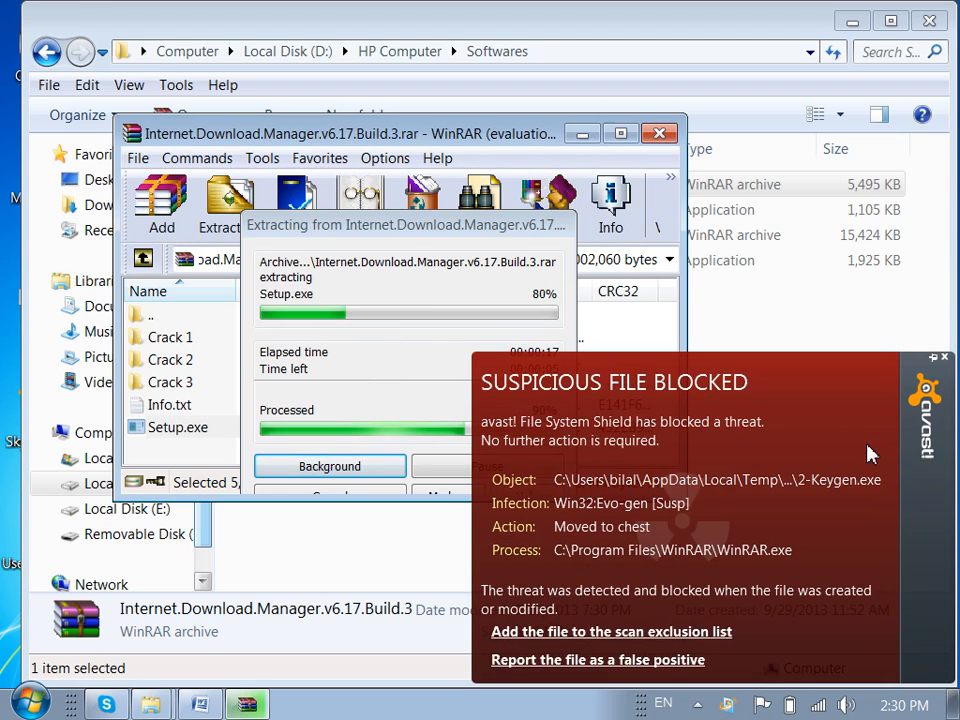
pyautogui.click(945, 358)
pyautogui.moveTo(466, 154); pyautogui.dragTo(774, 400)
pyautogui.click(537, 389)
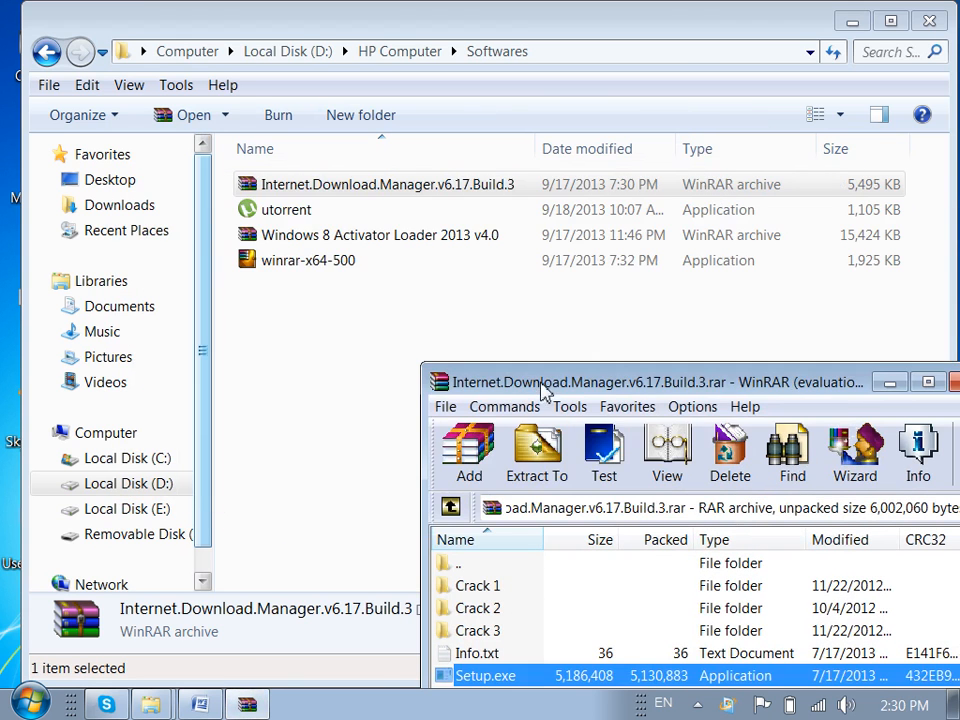
pyautogui.moveTo(671, 388); pyautogui.dragTo(468, 172)
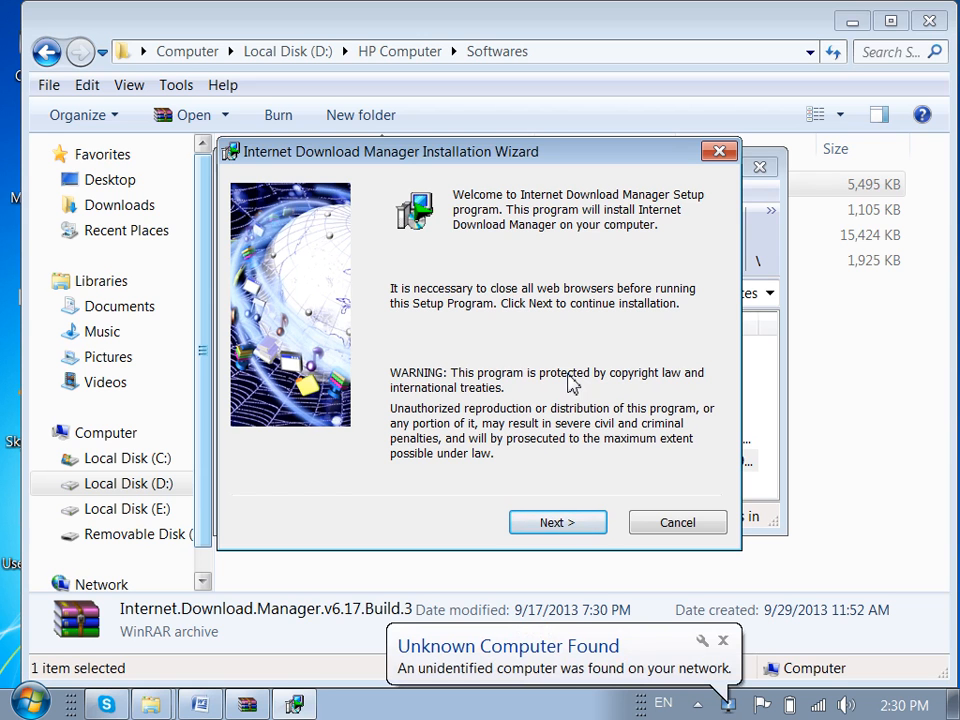
# Run the IDM Installation Wizard through its default pages and finish the installation.
pyautogui.click(550, 524)
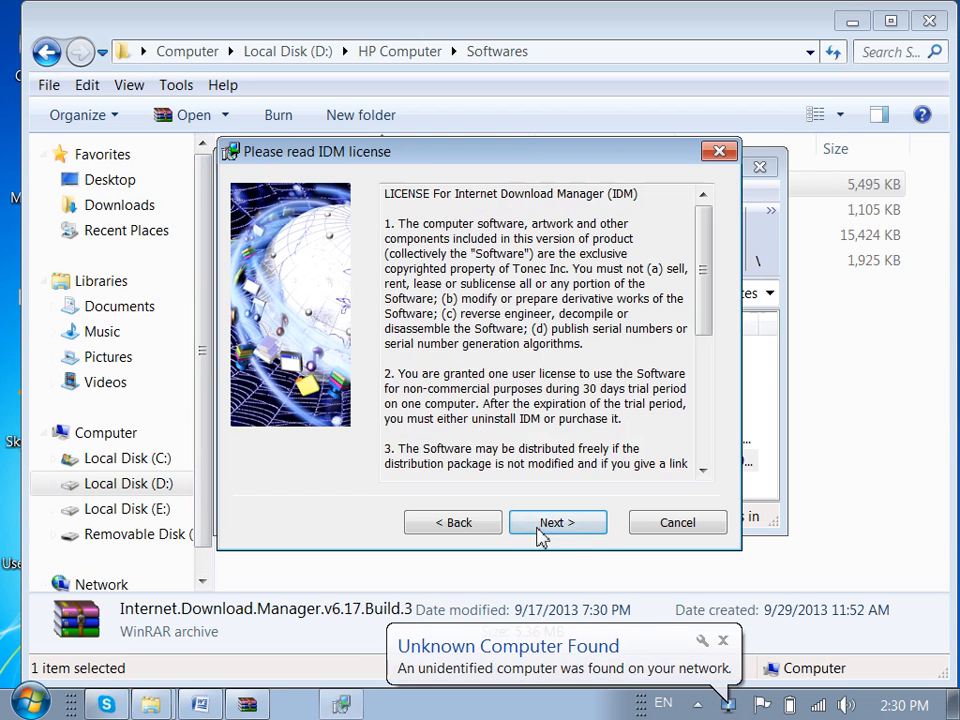
pyautogui.click(553, 527)
pyautogui.click(562, 529)
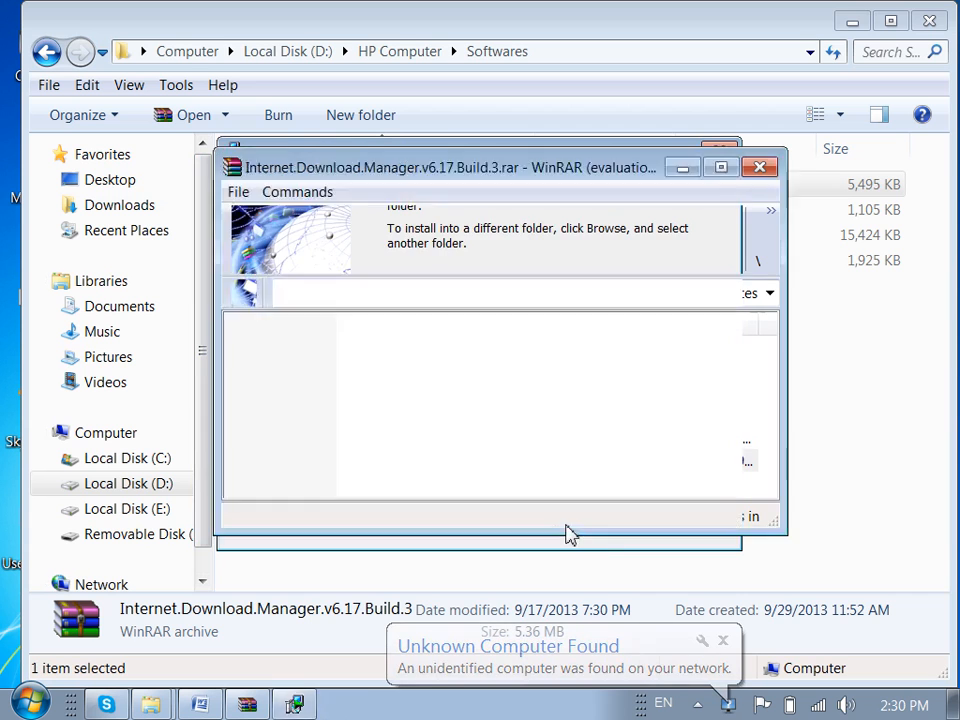
pyautogui.click(567, 522)
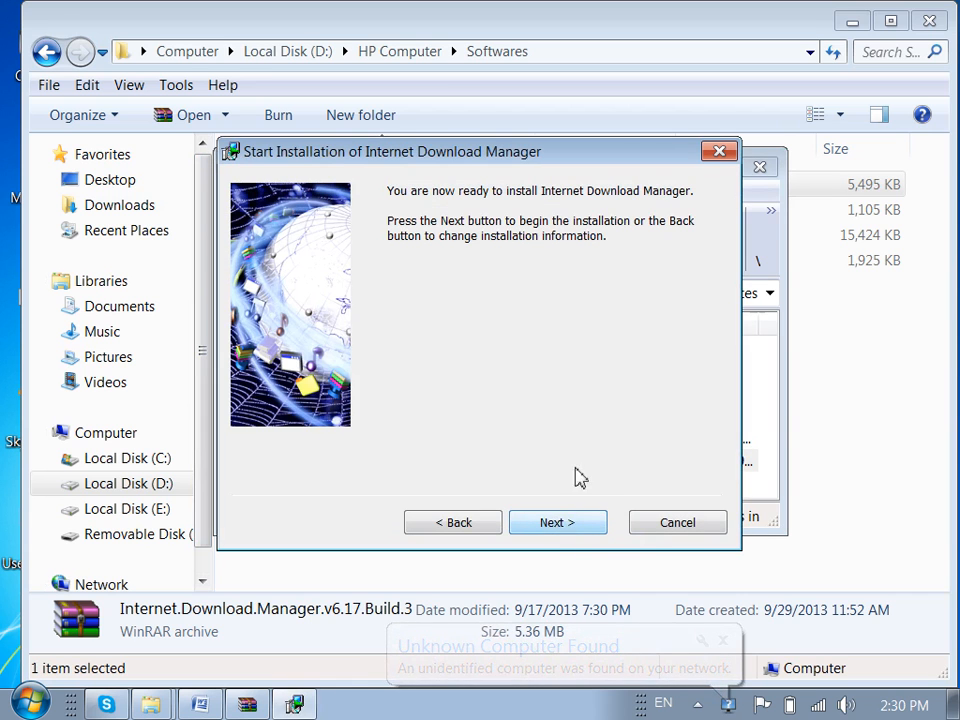
pyautogui.click(571, 530)
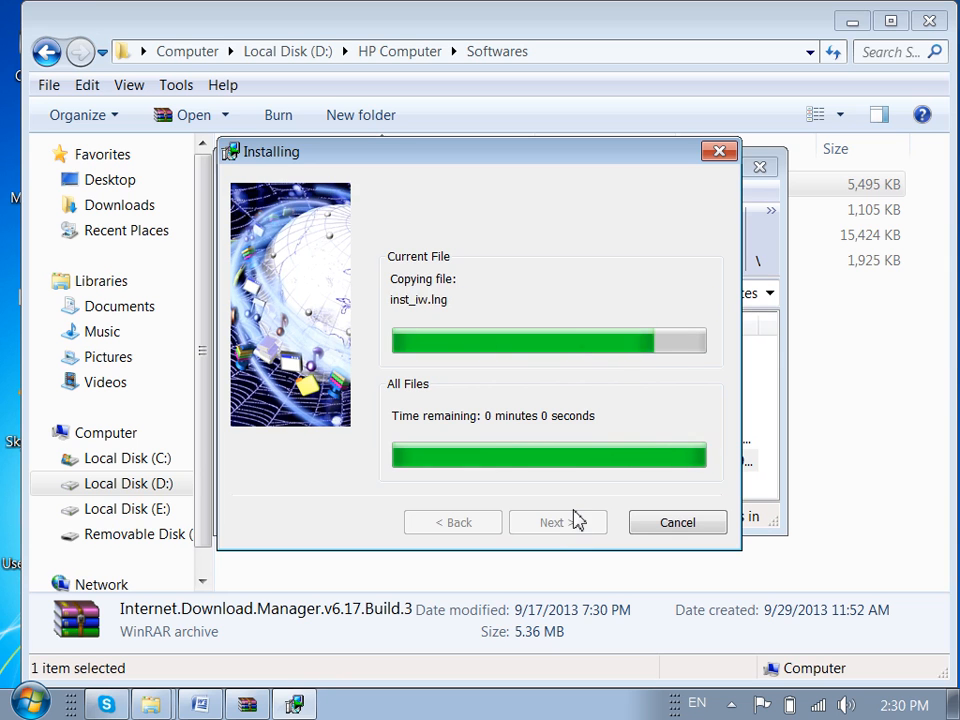
pyautogui.click(584, 524)
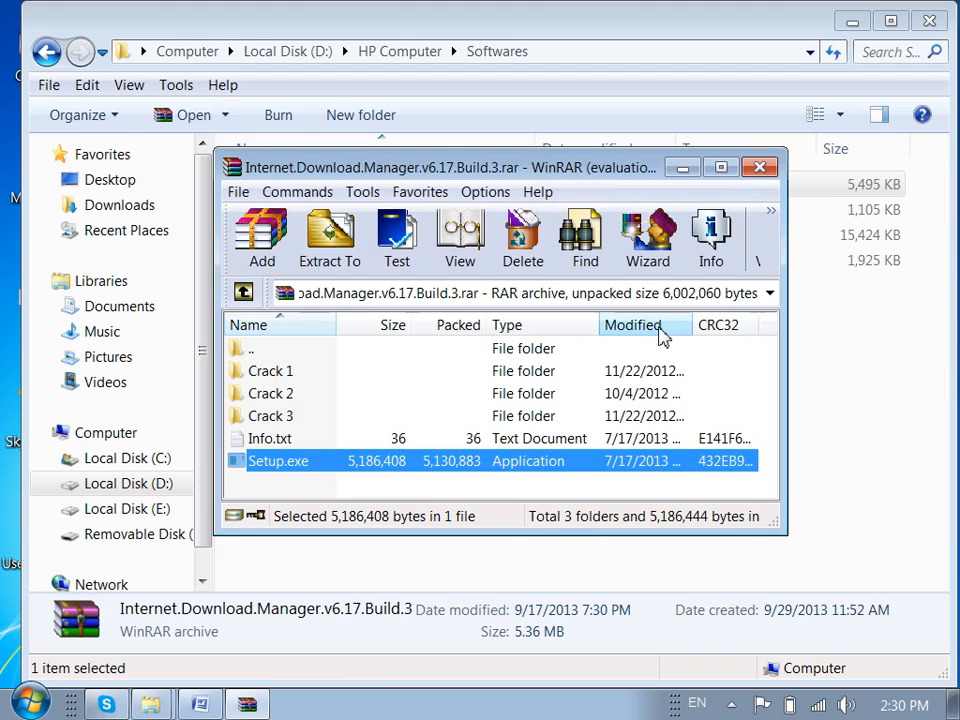
pyautogui.click(884, 340)
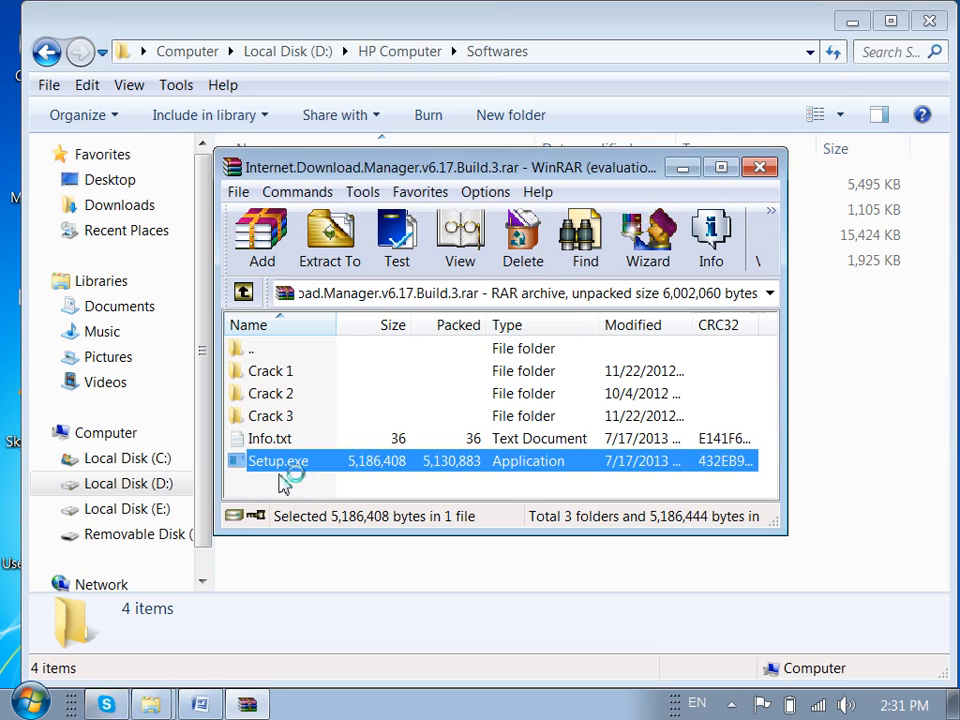
# Patch IDMan.exe with 1-Patch.exe from the archive's Crack 3 folder, then close the patcher and WinRAR.
pyautogui.doubleClick(285, 420)
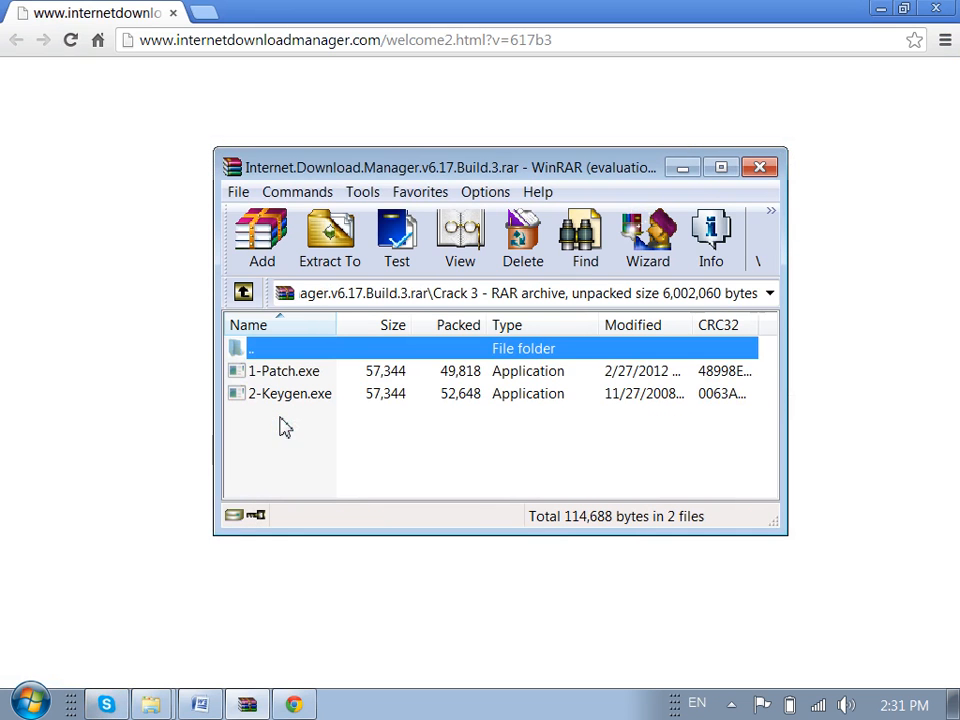
pyautogui.click(936, 9)
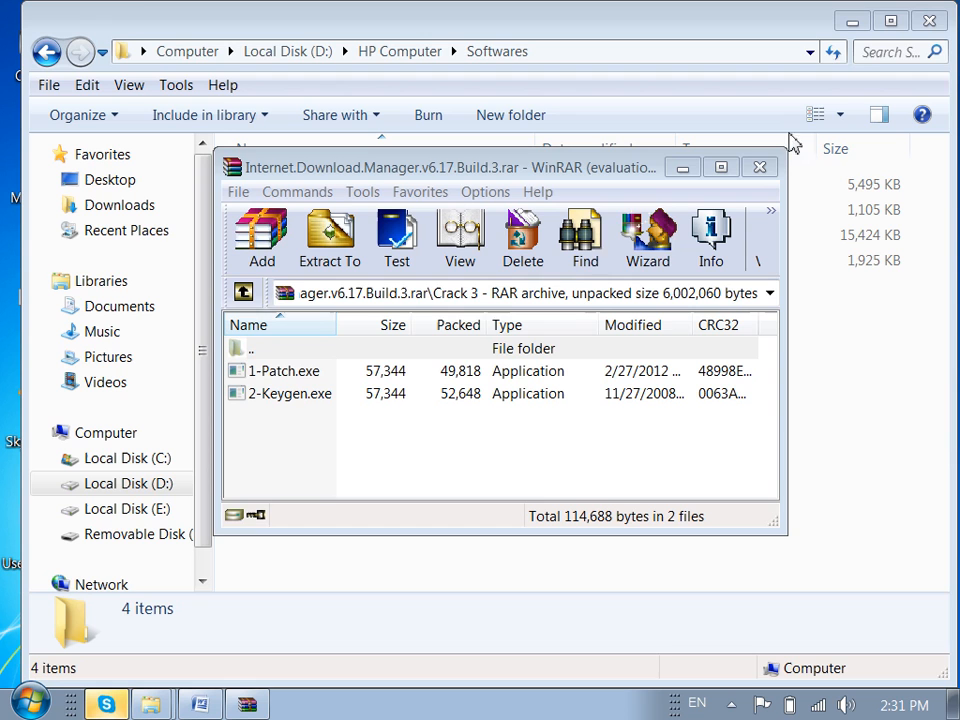
pyautogui.doubleClick(301, 400)
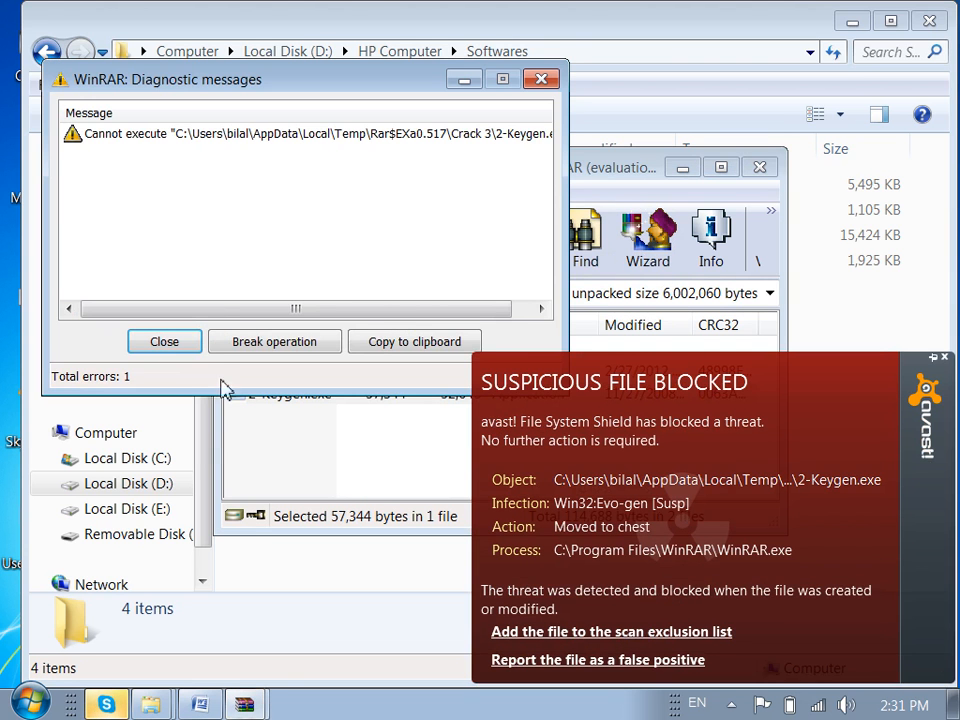
pyautogui.doubleClick(285, 373)
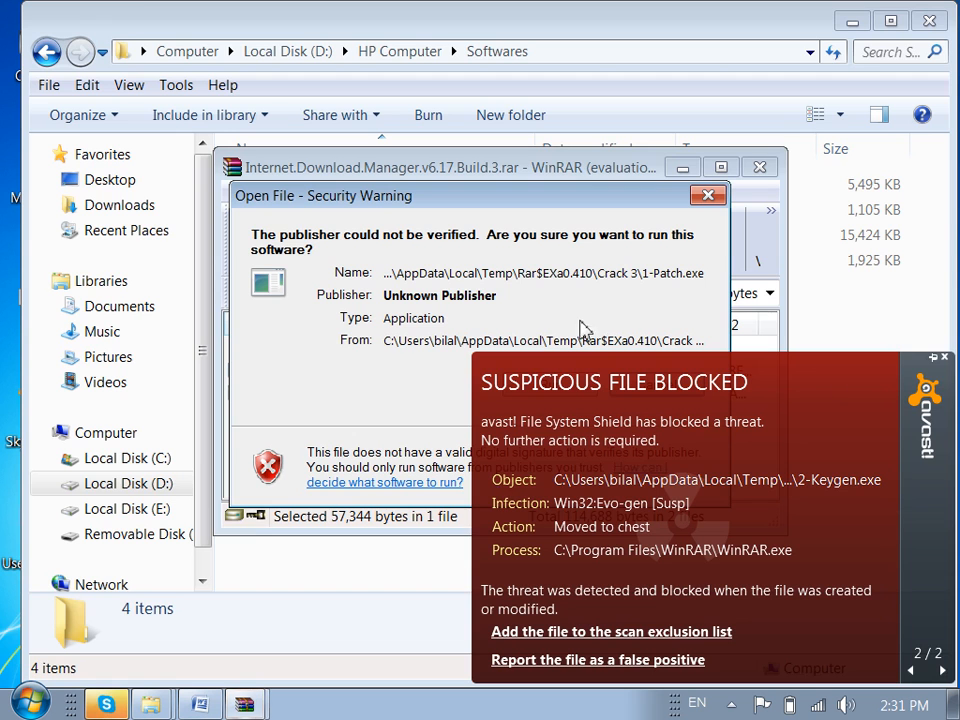
pyautogui.click(945, 359)
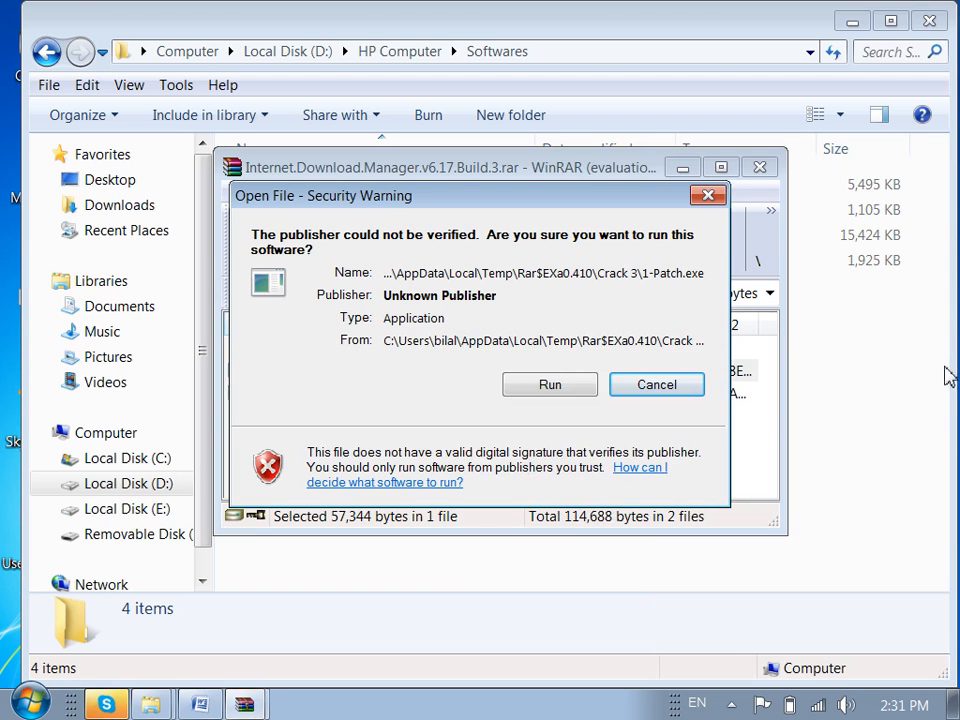
pyautogui.click(560, 386)
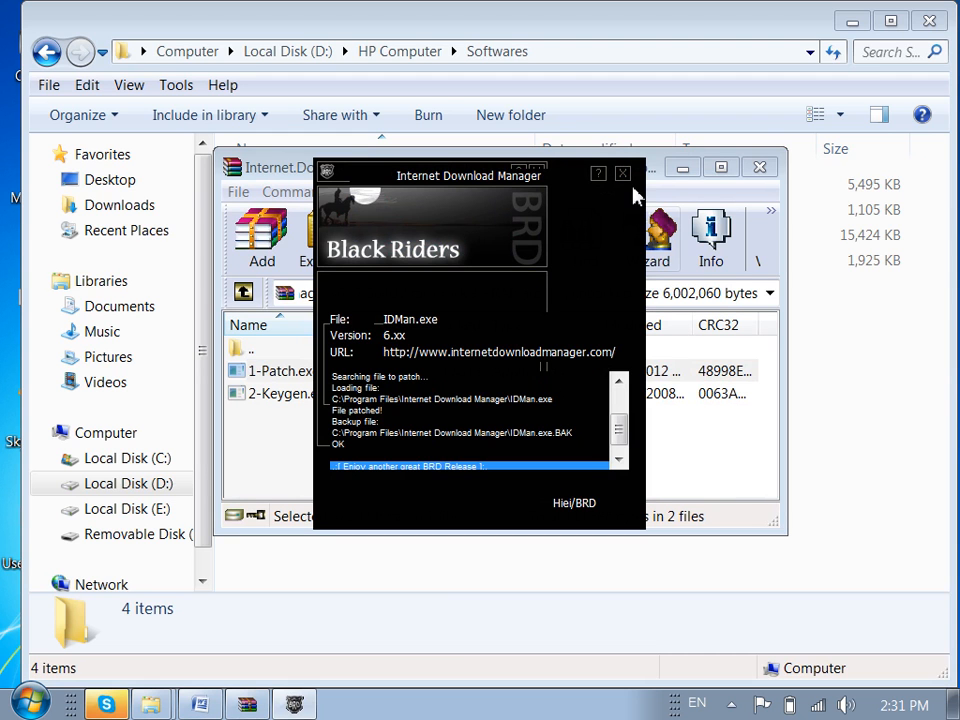
pyautogui.click(622, 174)
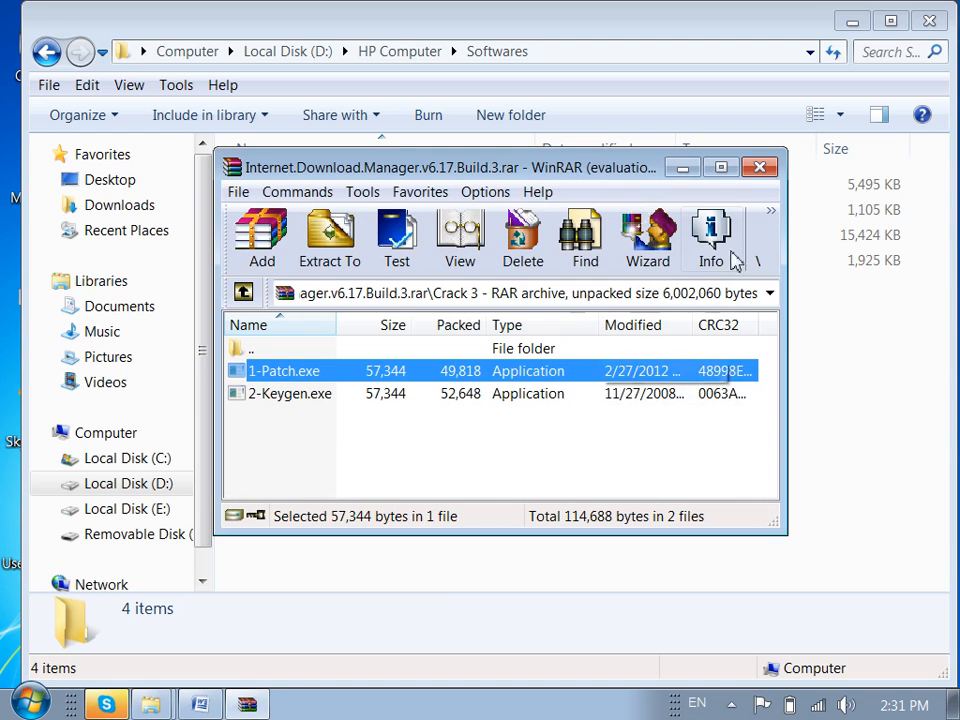
pyautogui.click(759, 168)
# Close Explorer and launch Internet Download Manager from its folder in the Start menu's All Programs list.
pyautogui.click(930, 20)
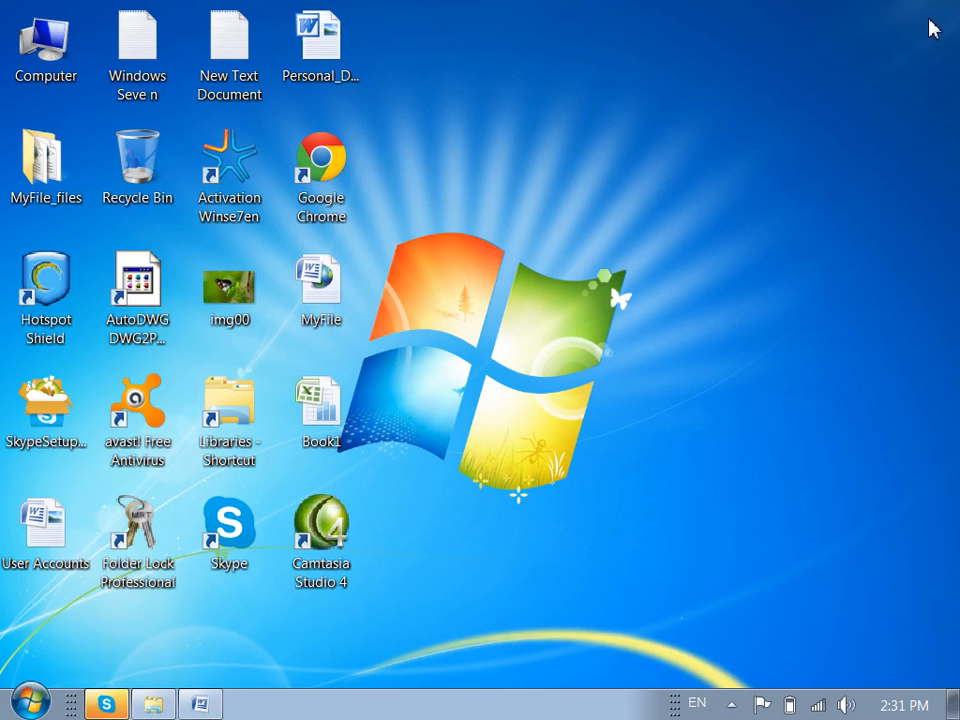
pyautogui.click(28, 702)
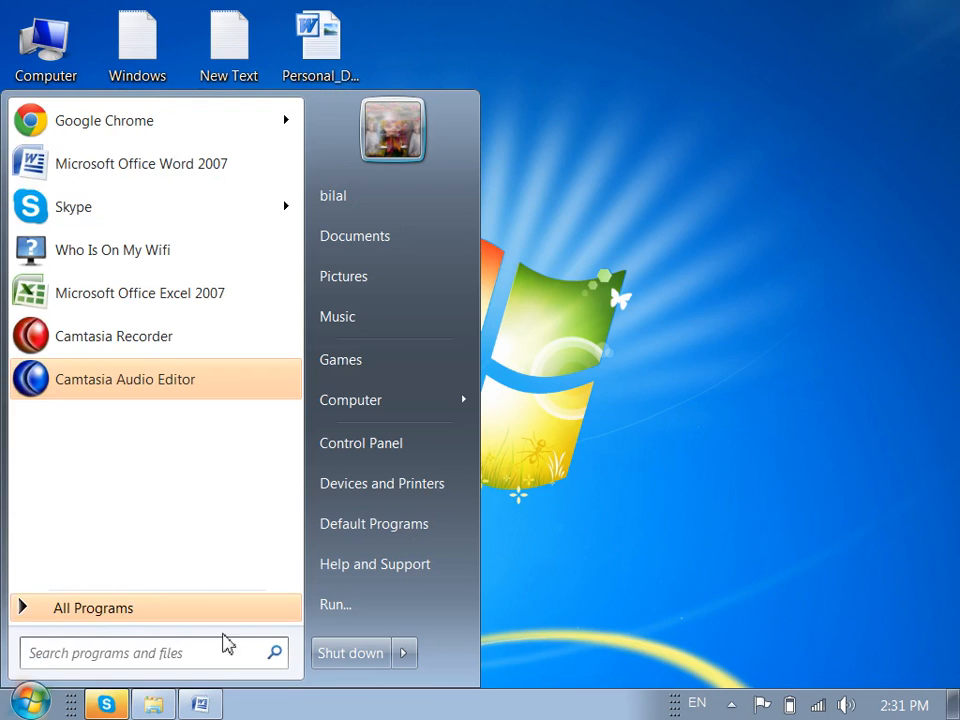
pyautogui.click(163, 609)
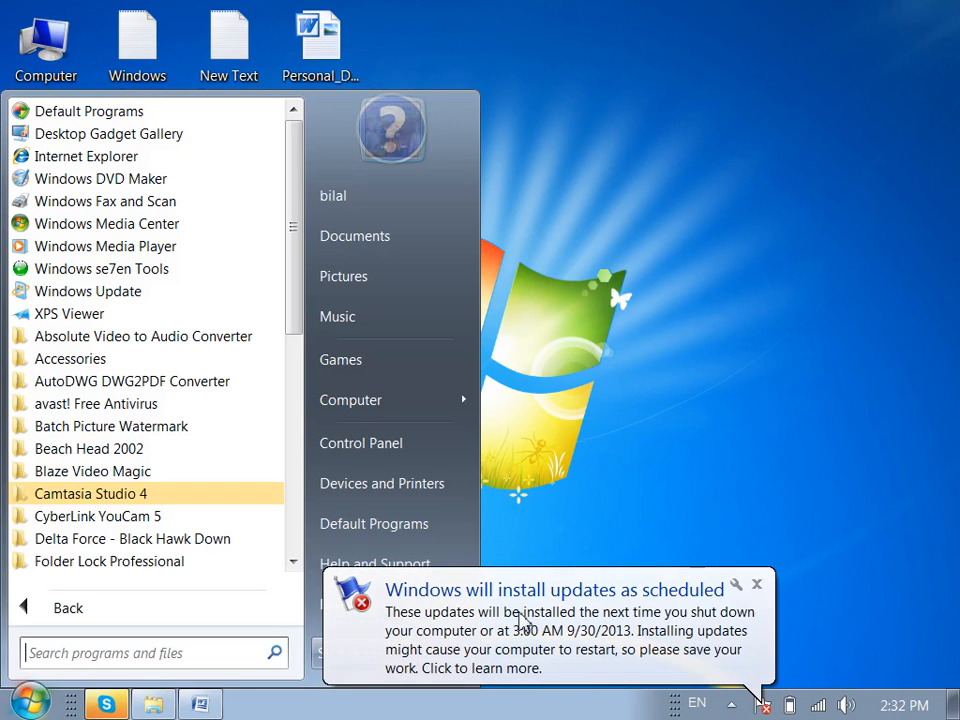
pyautogui.click(757, 583)
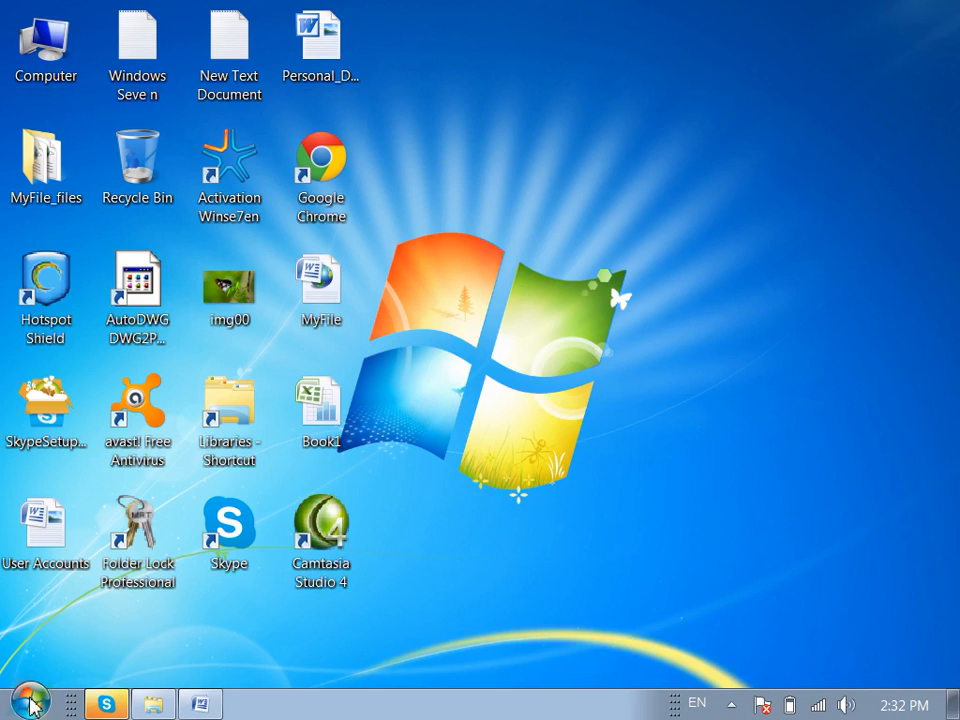
pyautogui.click(28, 703)
pyautogui.click(126, 620)
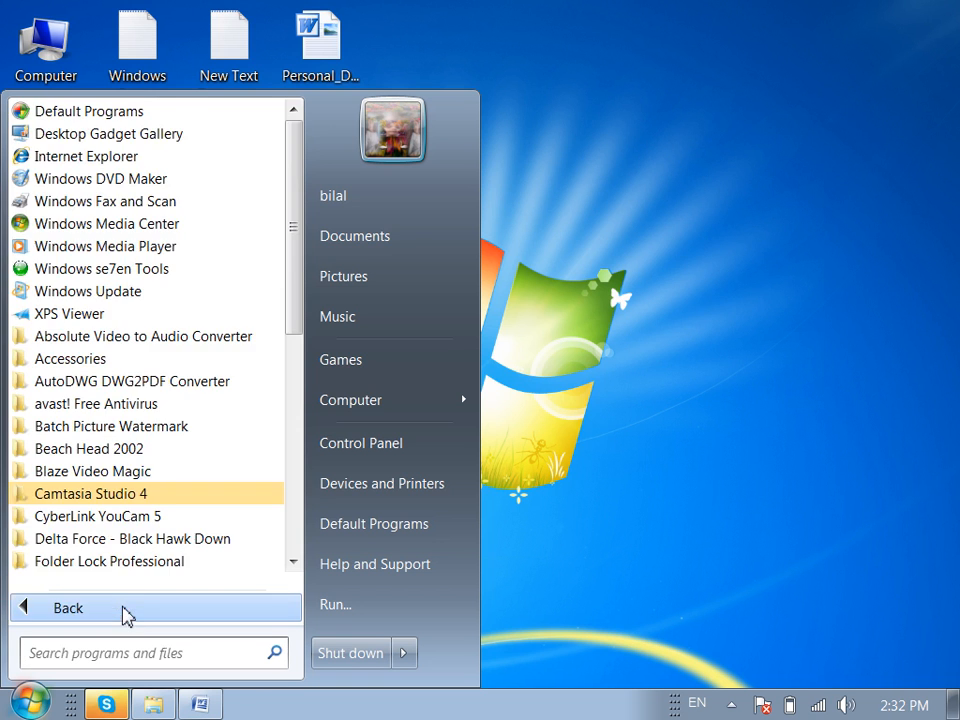
pyautogui.scroll(-6, 154, 544)
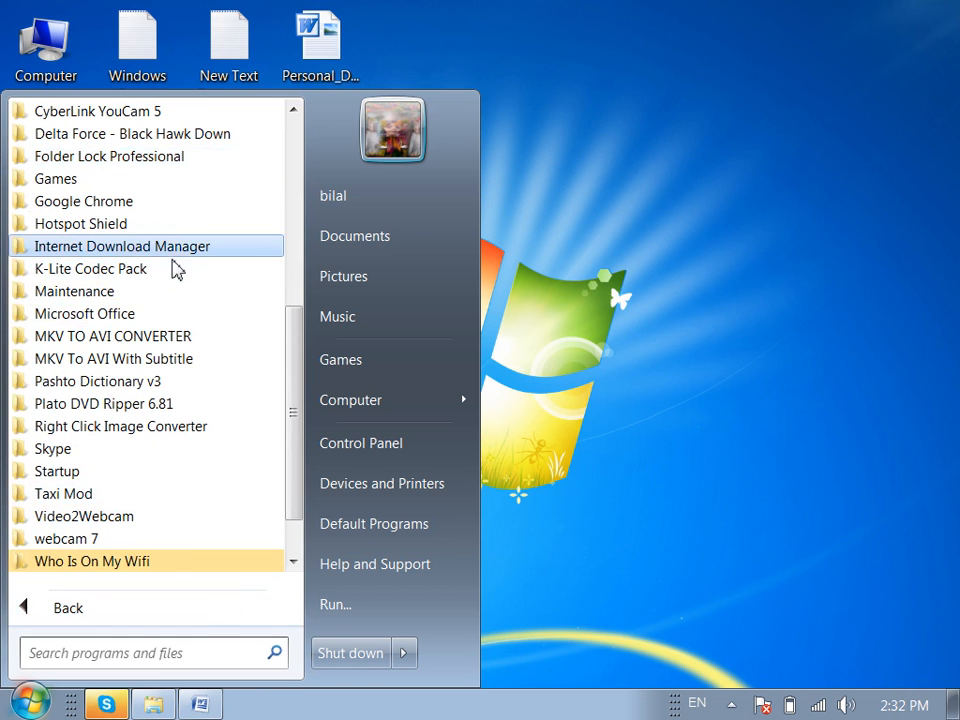
pyautogui.click(176, 249)
pyautogui.click(101, 318)
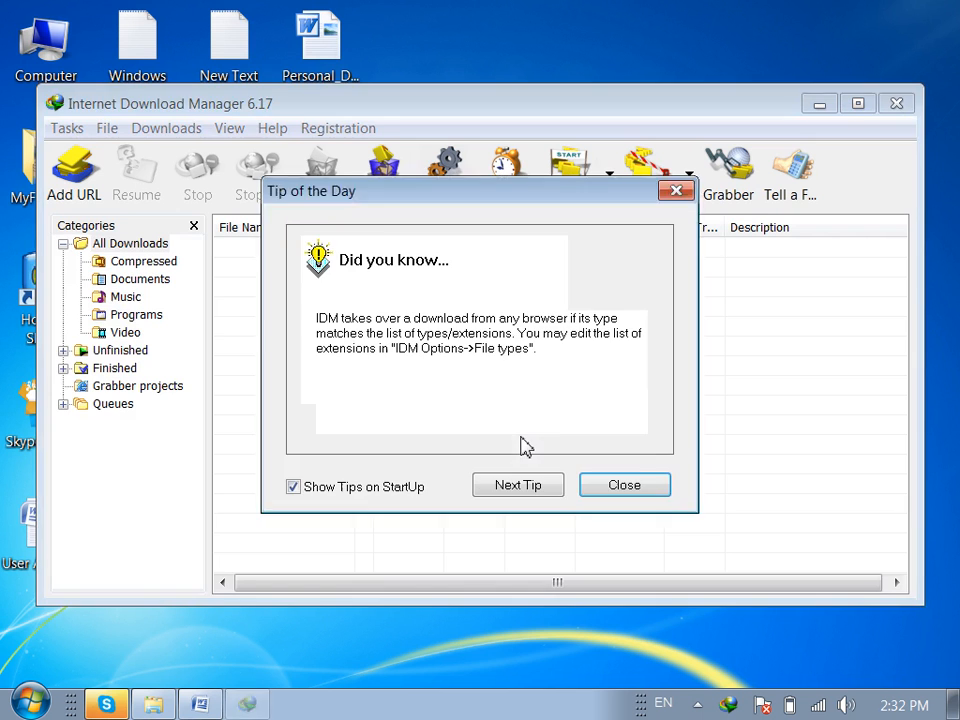
# Dismiss the Tip of the Day and open IDM's Configuration dialog through Downloads > Options.
pyautogui.click(618, 489)
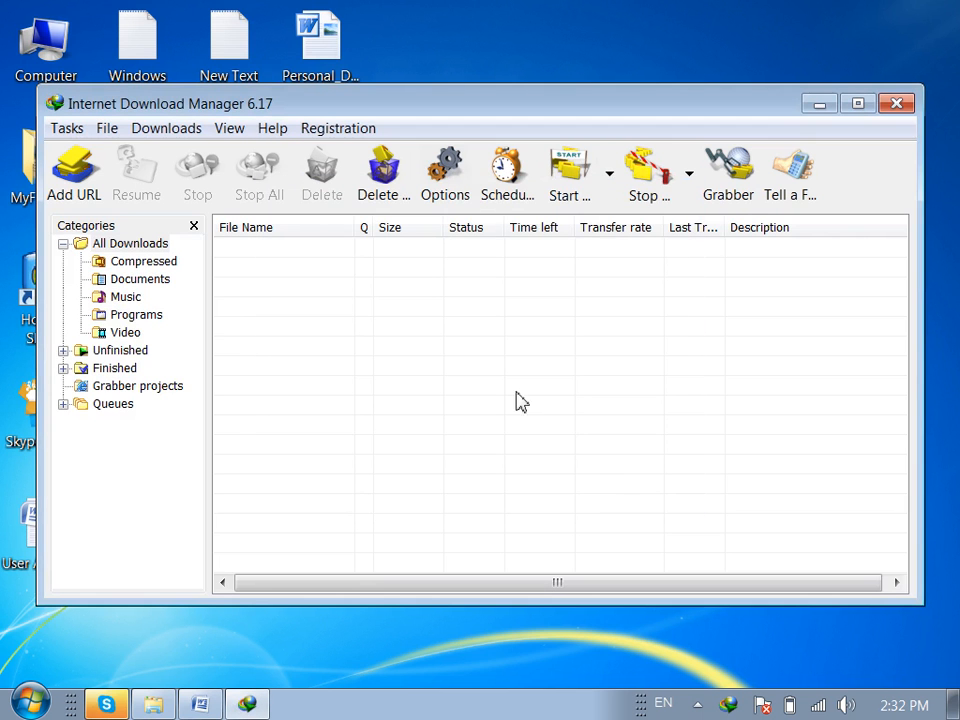
pyautogui.click(442, 187)
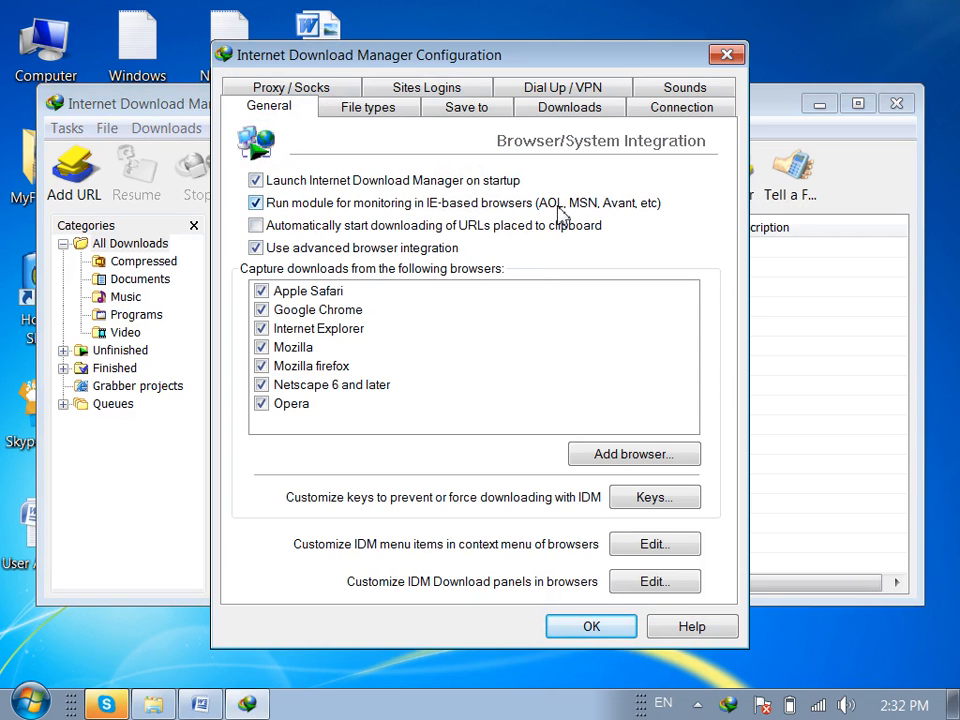
pyautogui.click(541, 109)
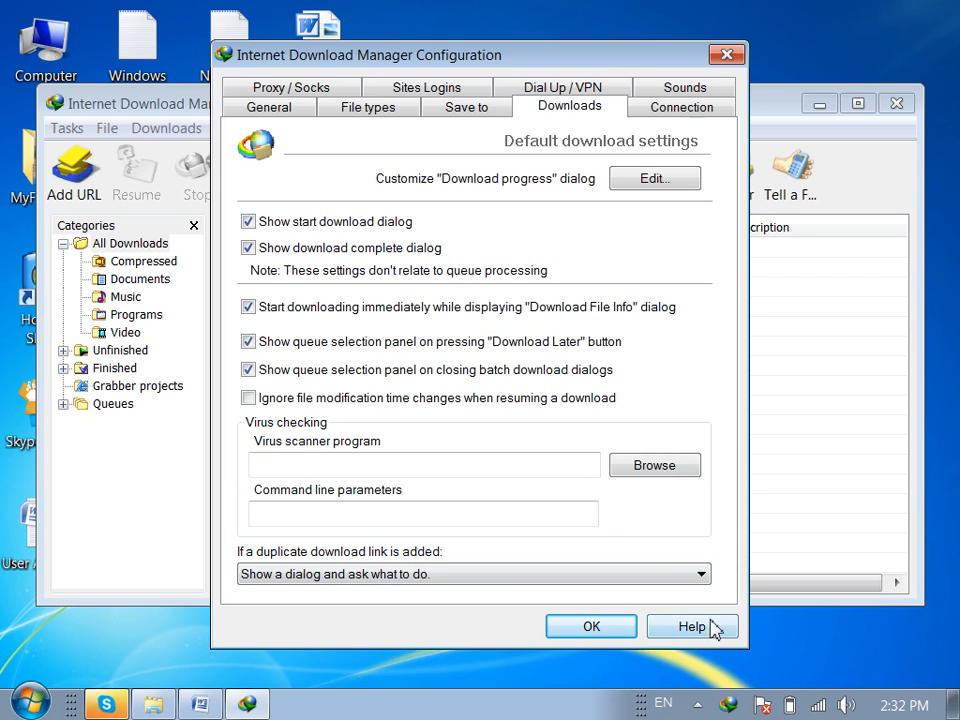
pyautogui.click(617, 630)
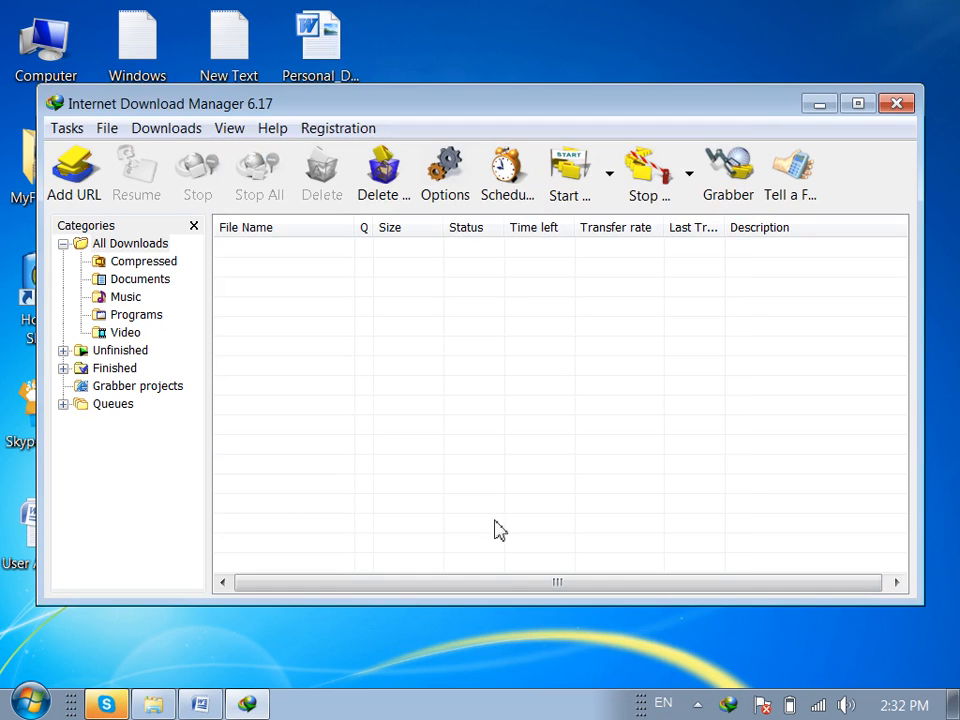
pyautogui.click(166, 129)
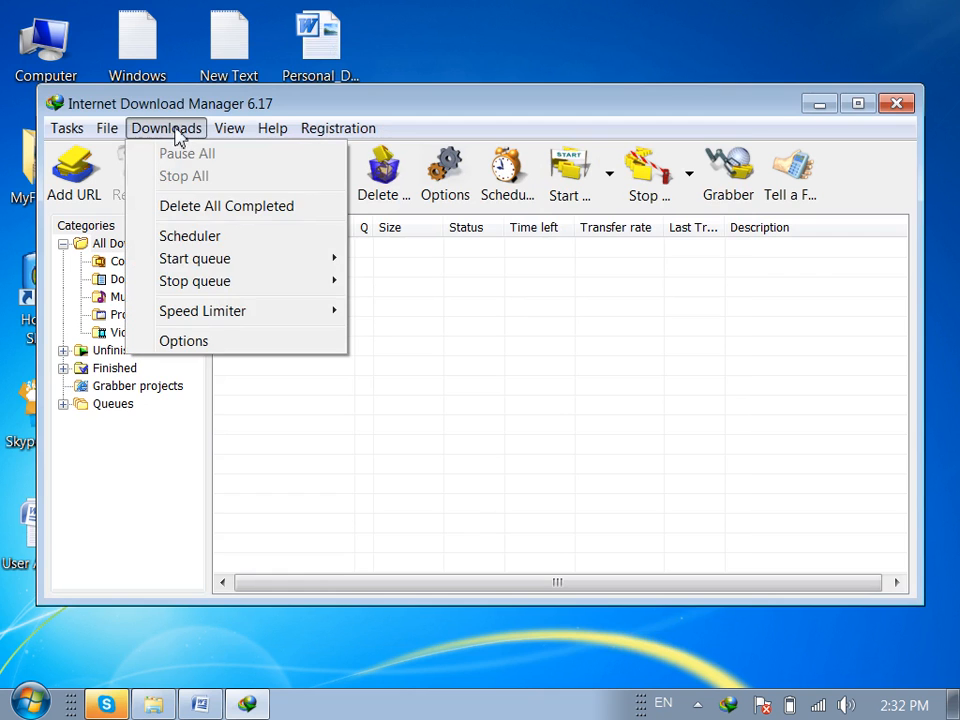
pyautogui.moveTo(264, 137)
pyautogui.moveTo(163, 135)
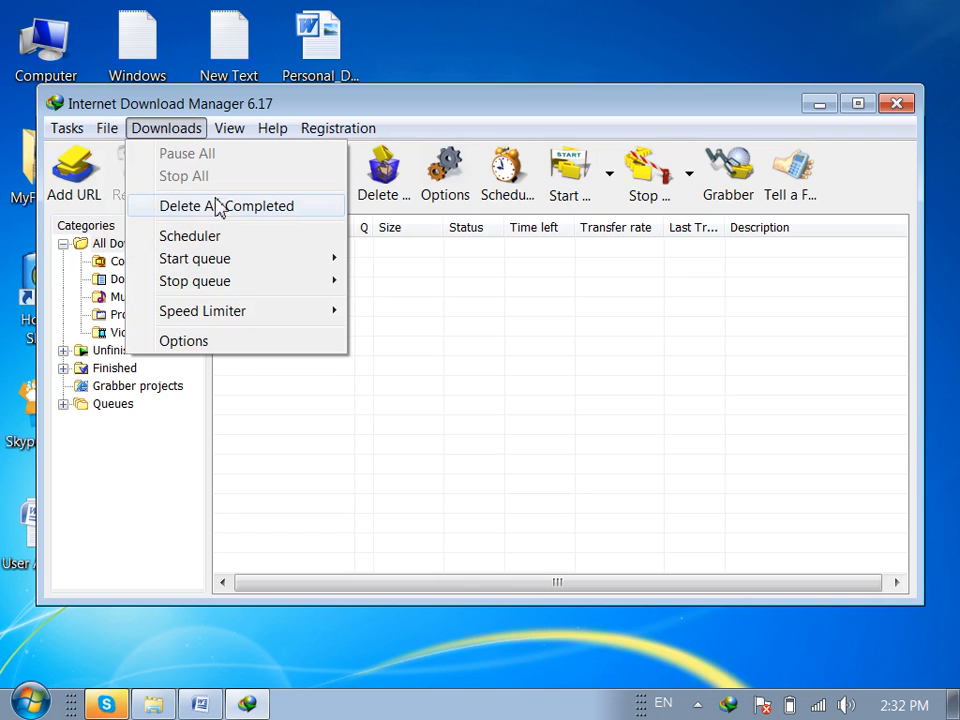
pyautogui.click(230, 340)
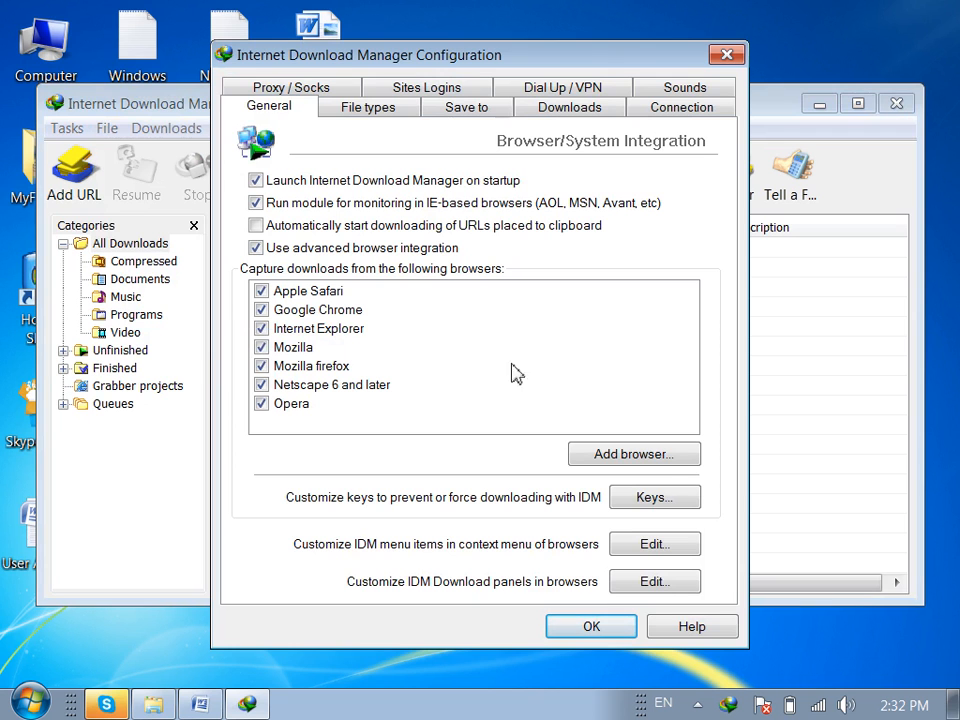
# Browse the Configuration pages (Downloads, Dial Up / VPN, Site logins, Connection), then reopen Options.
pyautogui.click(552, 112)
pyautogui.click(559, 89)
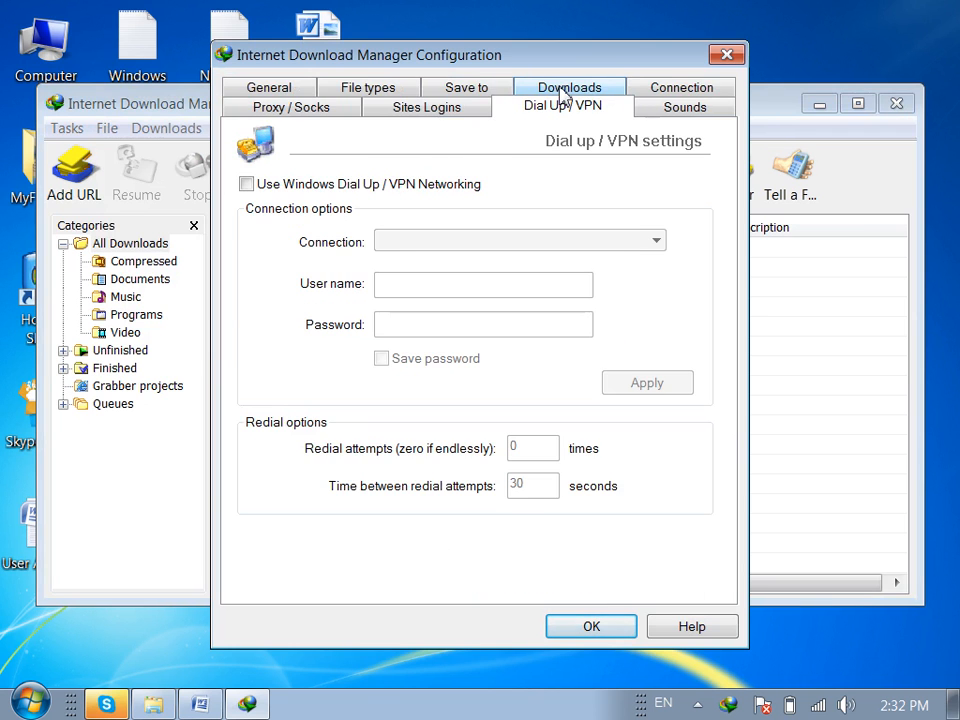
pyautogui.click(440, 116)
pyautogui.click(551, 111)
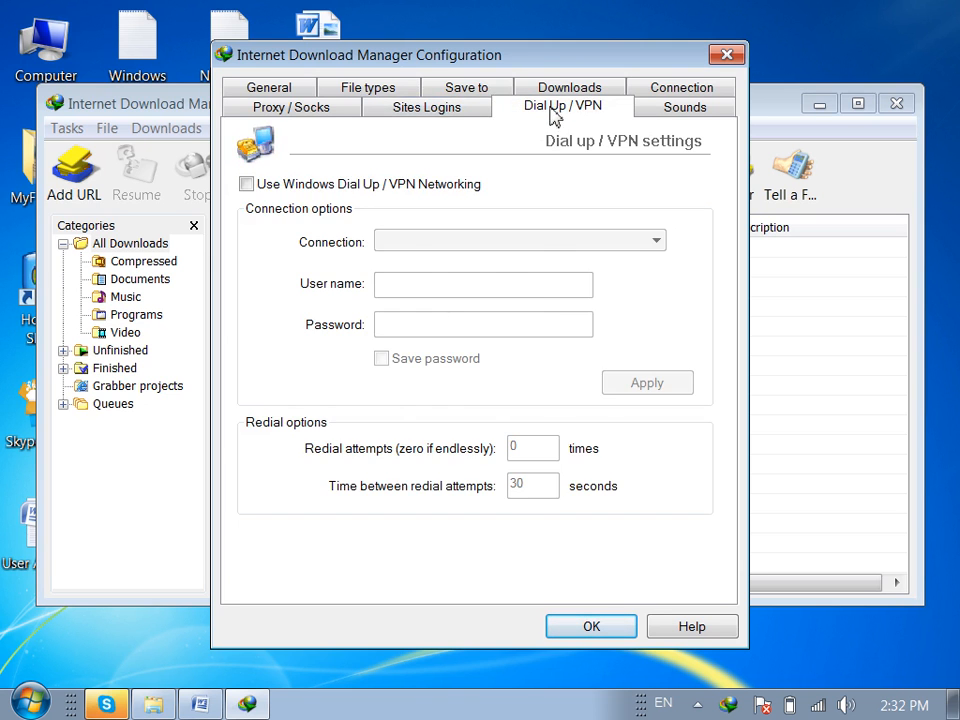
pyautogui.click(568, 92)
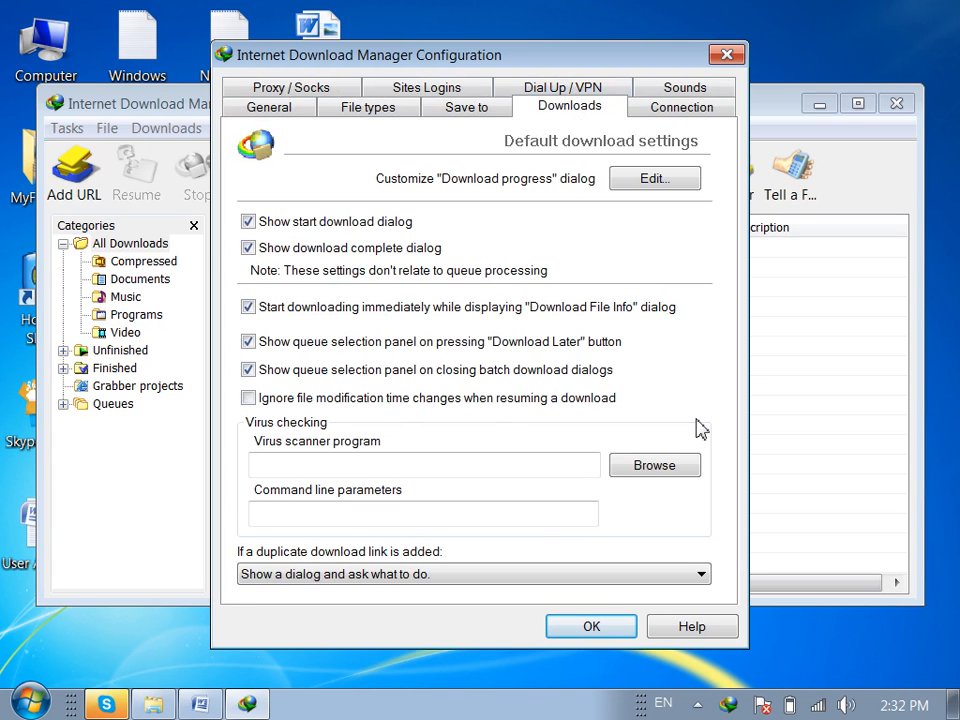
pyautogui.click(675, 110)
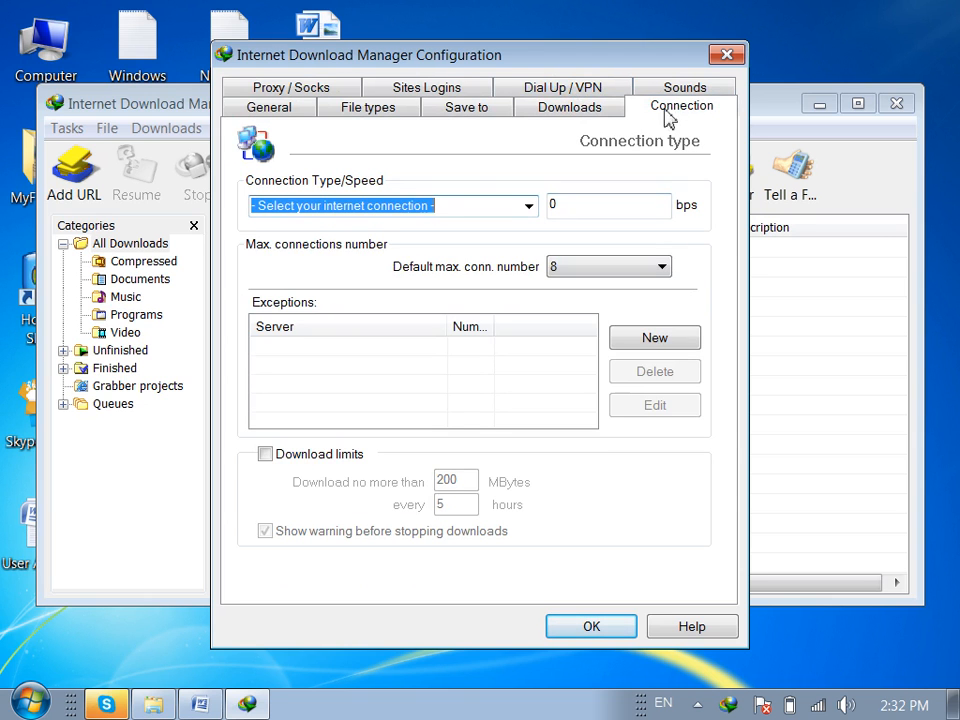
pyautogui.click(622, 630)
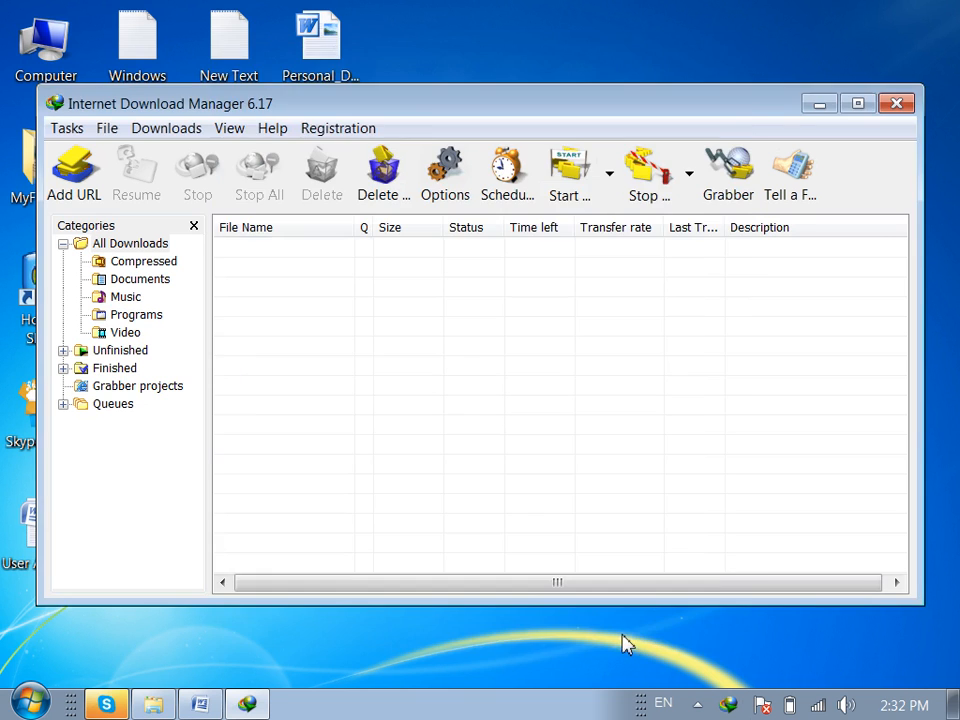
pyautogui.click(447, 175)
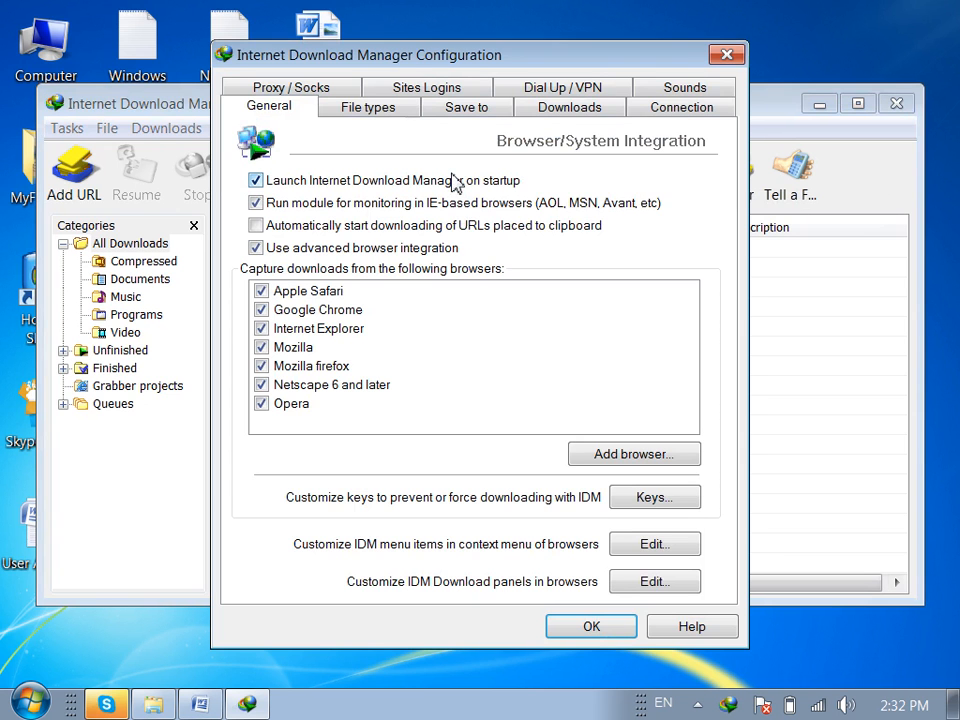
pyautogui.click(728, 56)
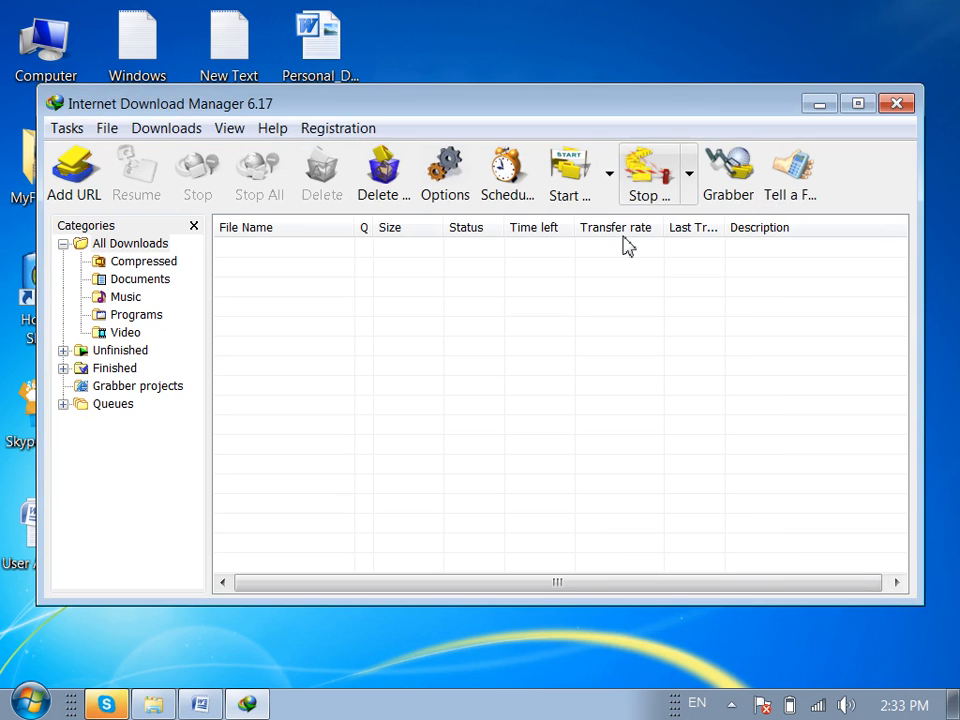
pyautogui.click(188, 135)
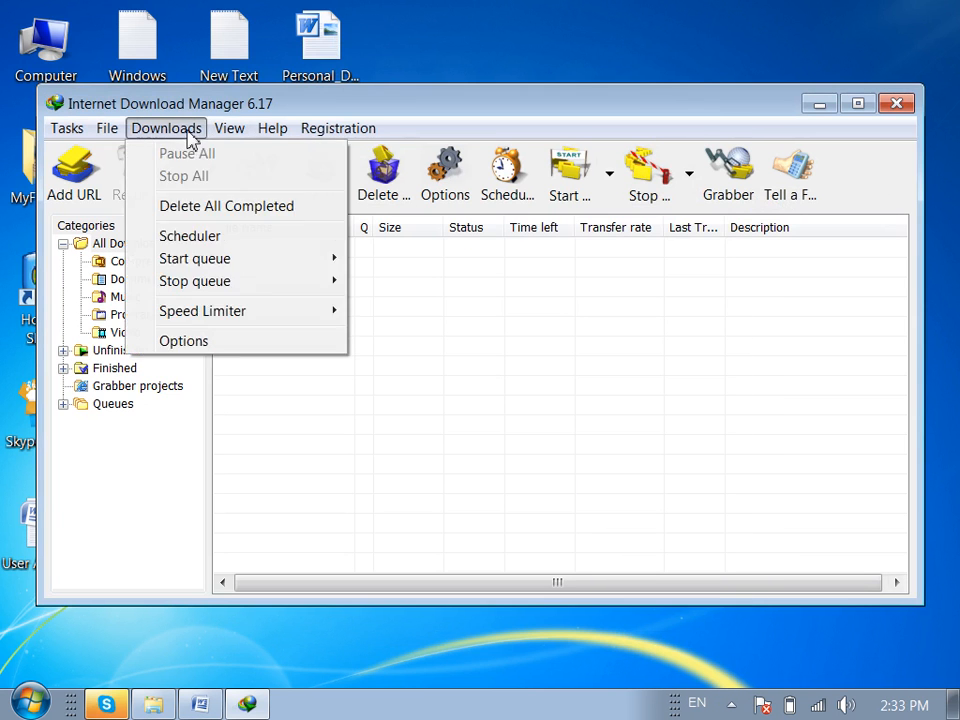
pyautogui.click(226, 343)
# Set connection type Other at 999999999 bps with 16 default max connections, then close IDM.
pyautogui.click(662, 110)
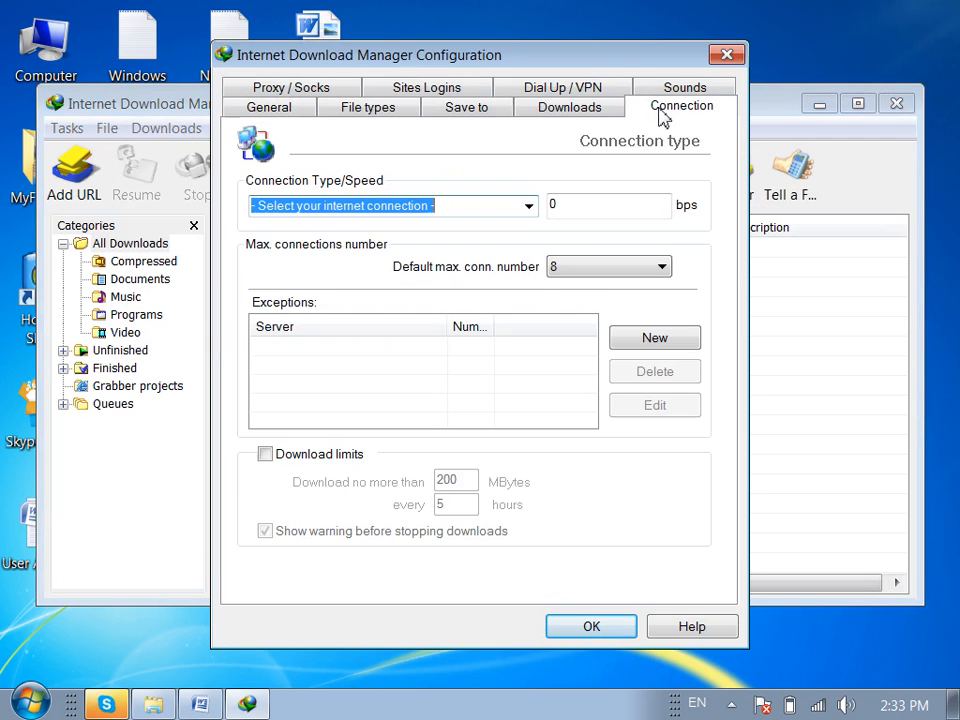
pyautogui.click(529, 206)
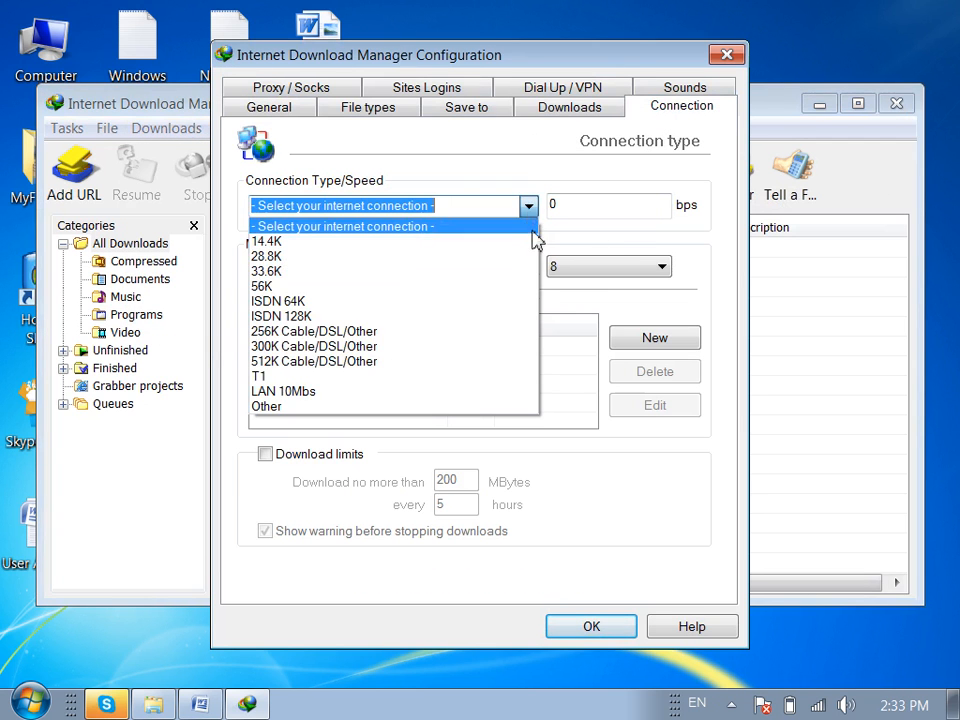
pyautogui.click(344, 407)
pyautogui.press('Tab')
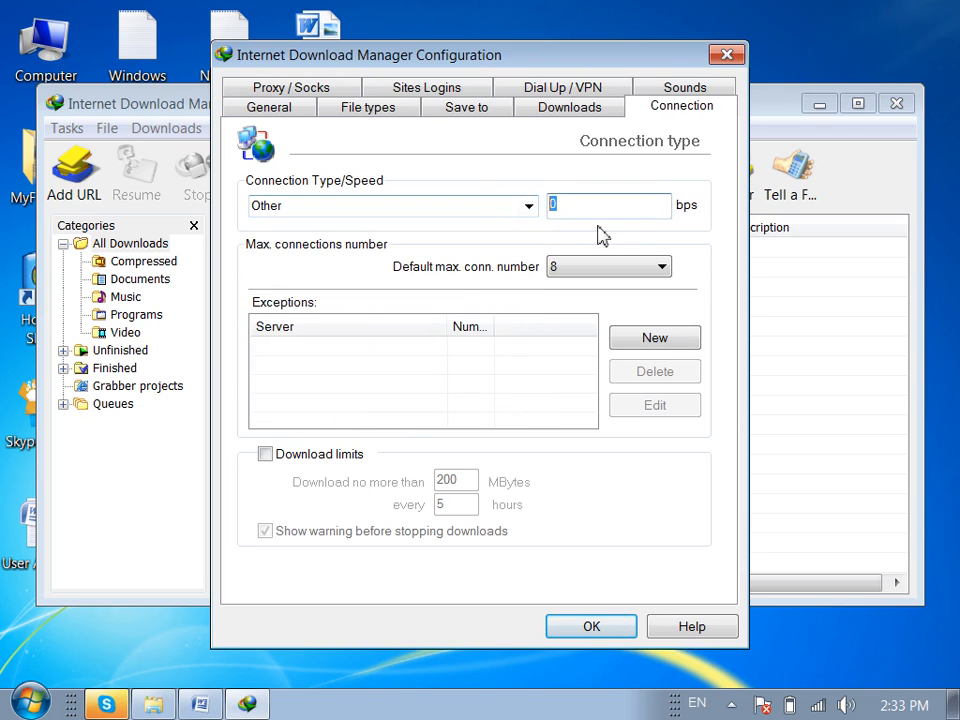
pyautogui.write('9999999999999999999')
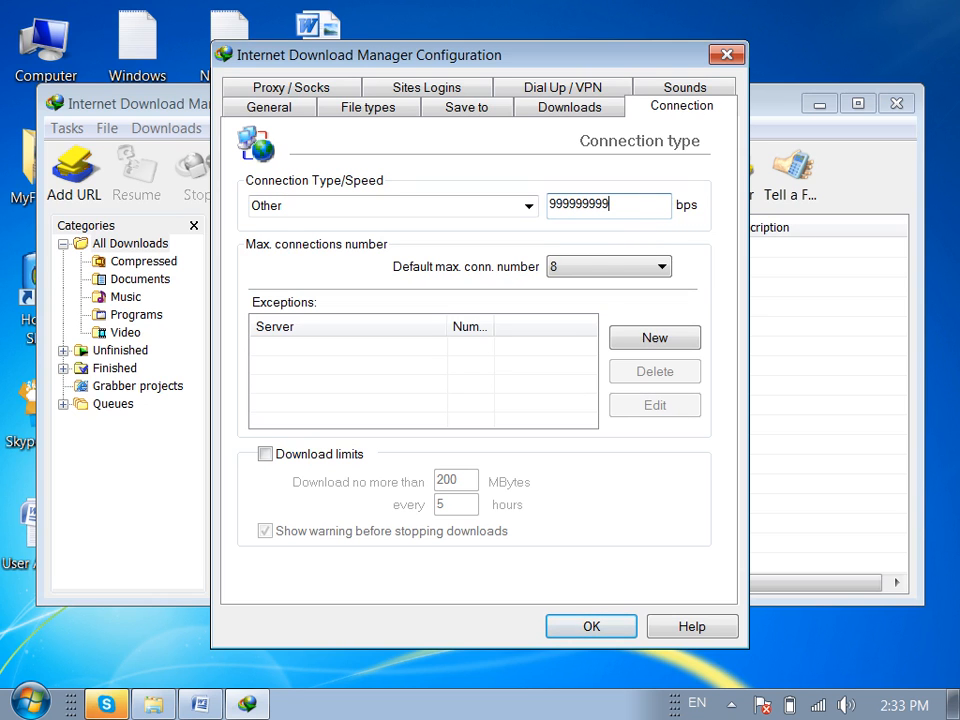
pyautogui.click(598, 268)
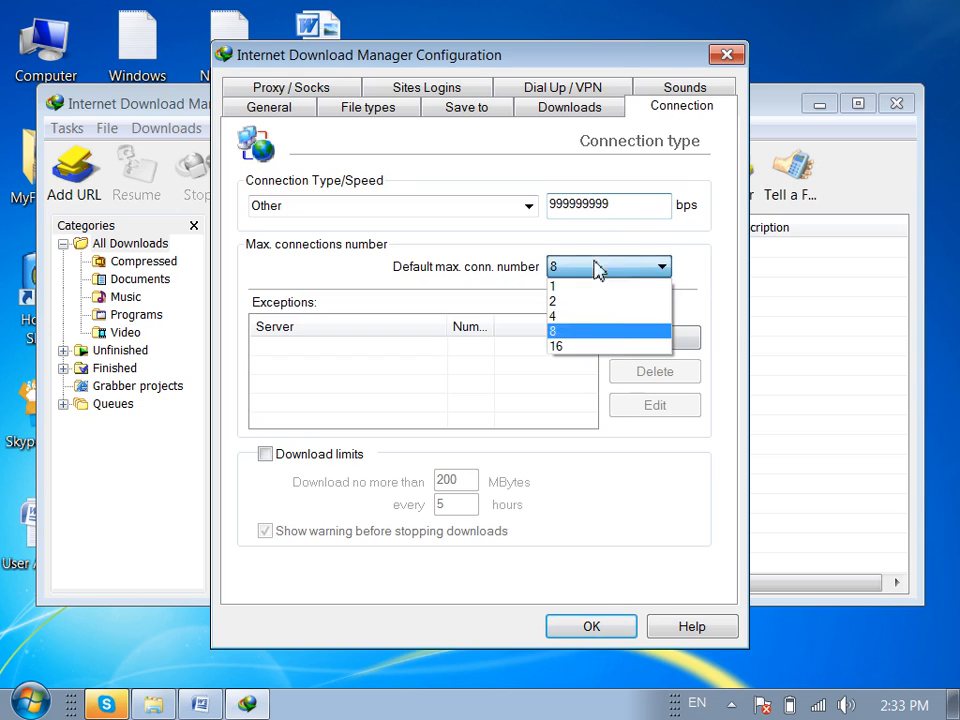
pyautogui.click(590, 346)
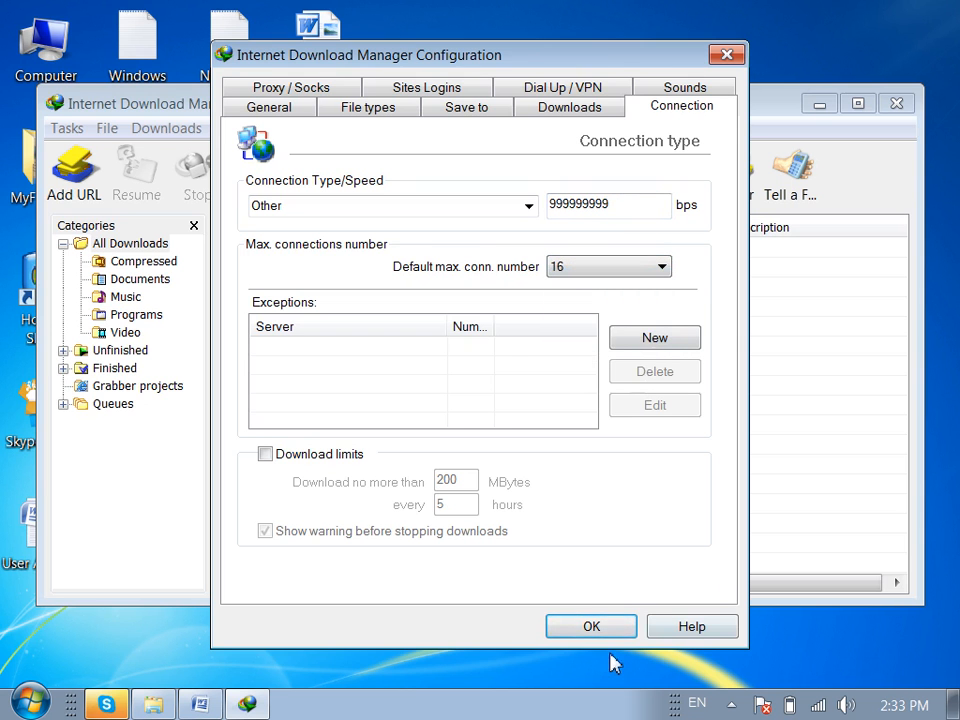
pyautogui.click(588, 627)
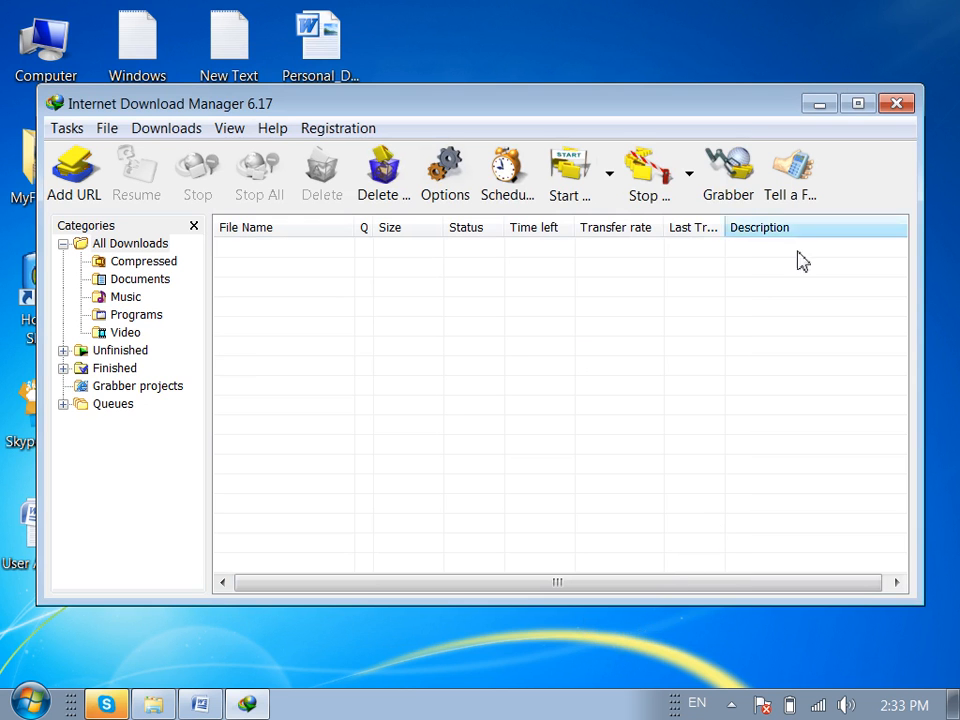
pyautogui.click(896, 103)
# Launch regedit from Run and navigate to HKEY_CURRENT_USER\Control Panel\Desktop.
pyautogui.press('super')
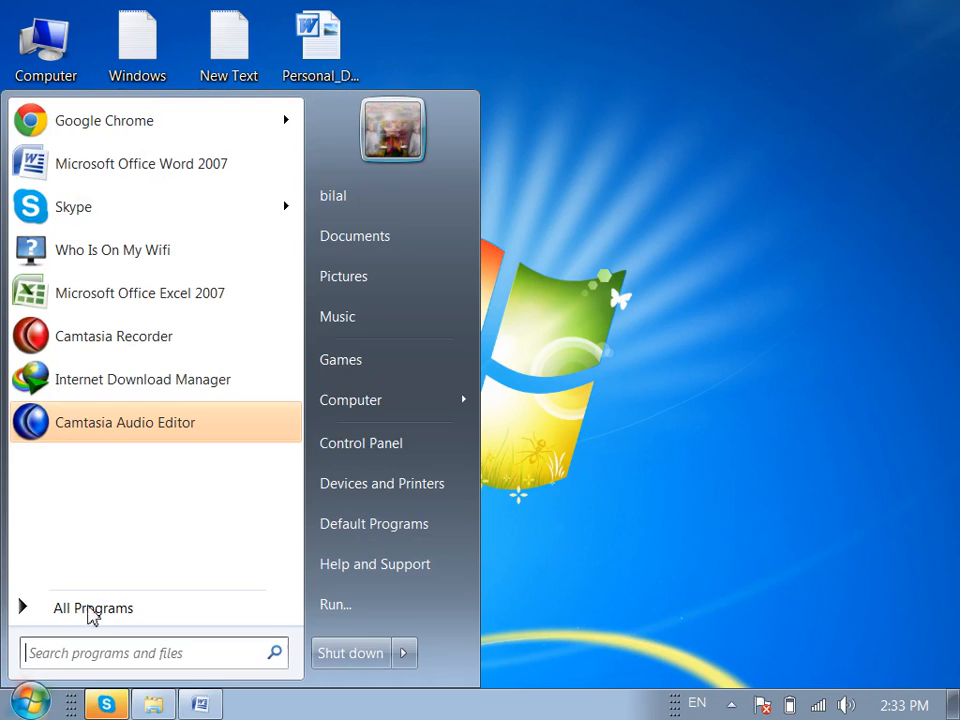
pyautogui.click(381, 617)
pyautogui.moveTo(325, 470); pyautogui.dragTo(710, 176)
pyautogui.write('Regedit')
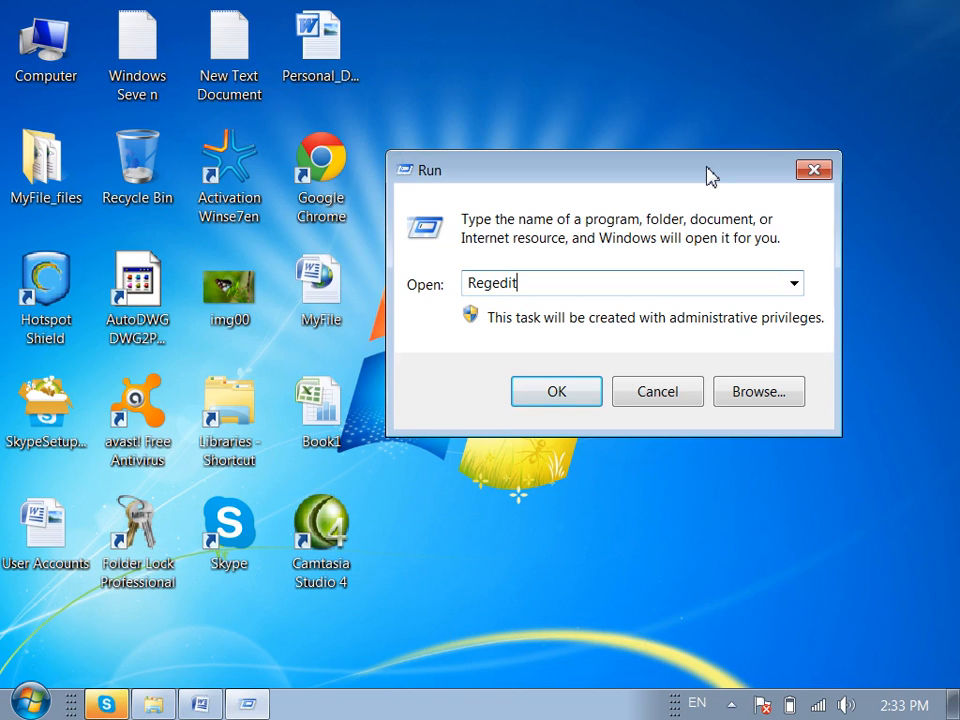
pyautogui.press('Return')
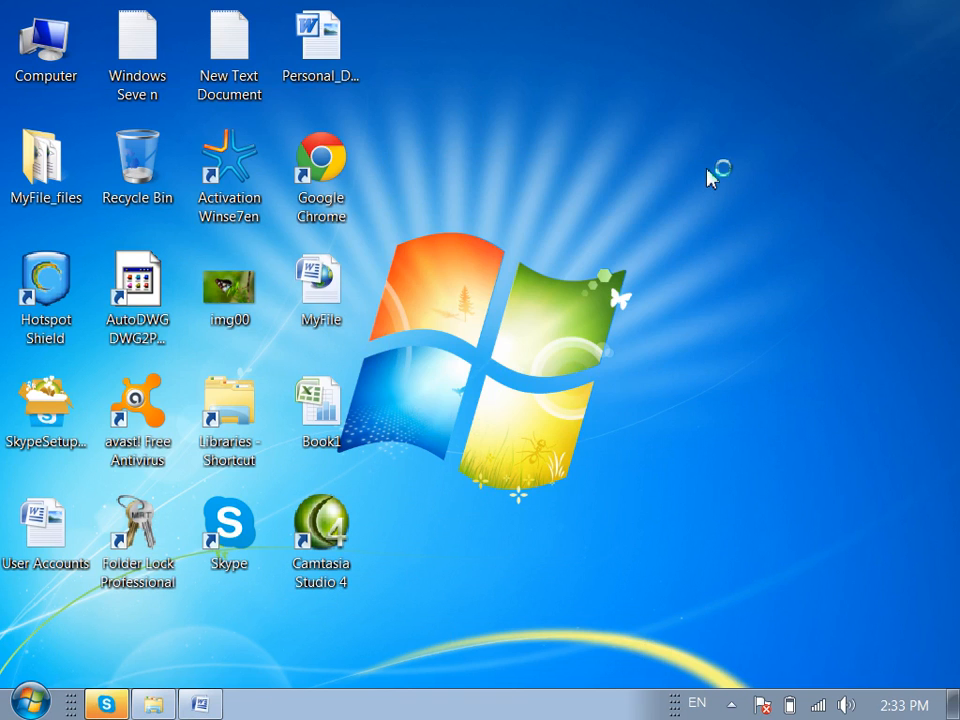
pyautogui.doubleClick(538, 139)
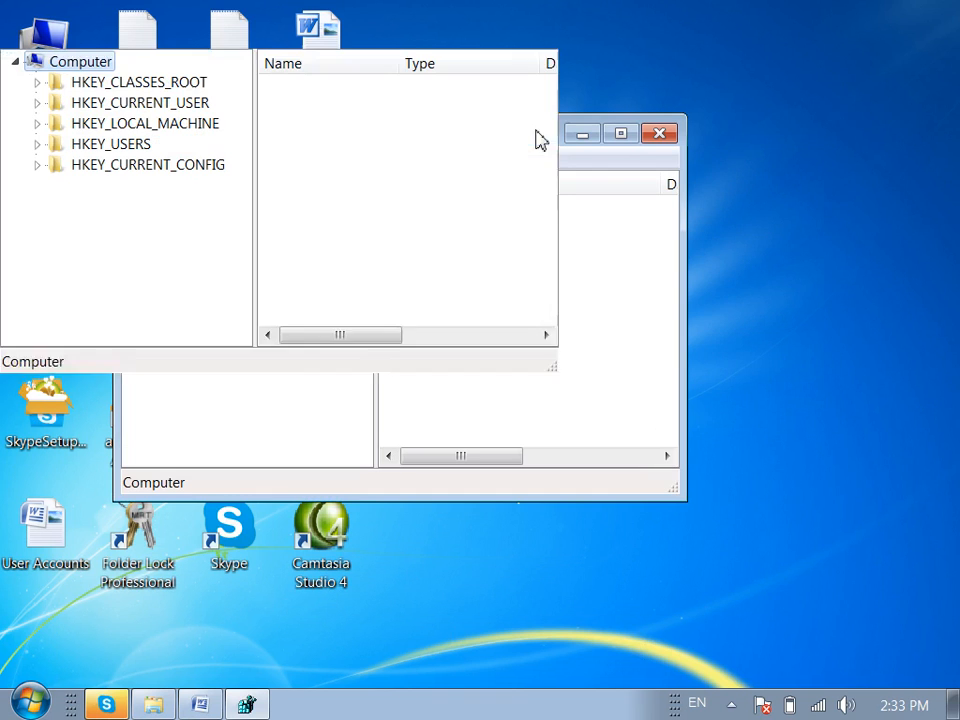
pyautogui.click(181, 108)
pyautogui.doubleClick(181, 112)
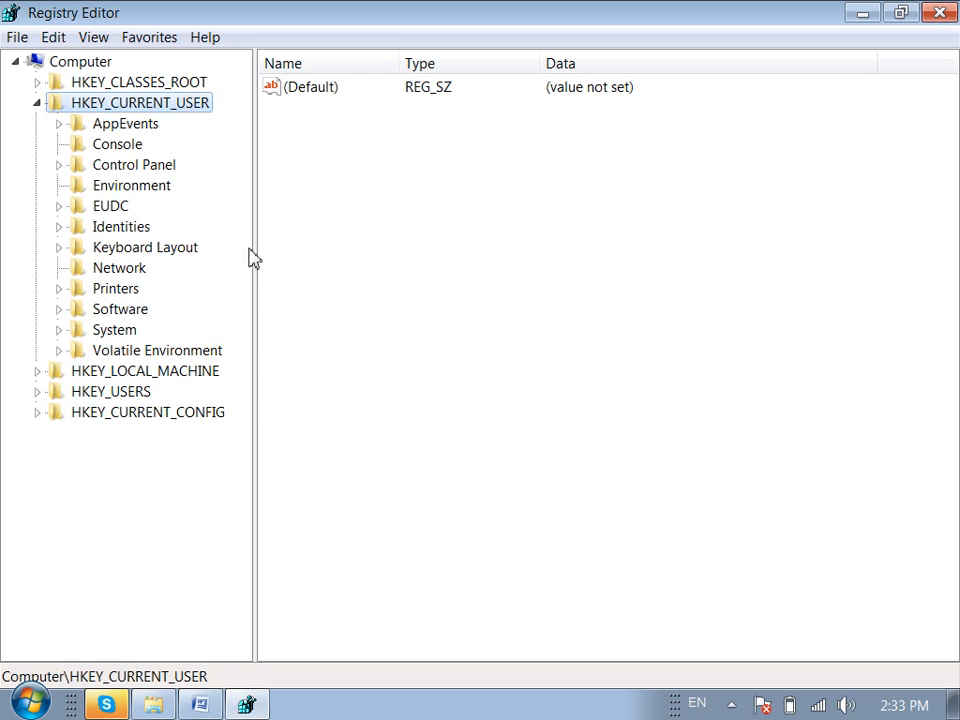
pyautogui.doubleClick(130, 166)
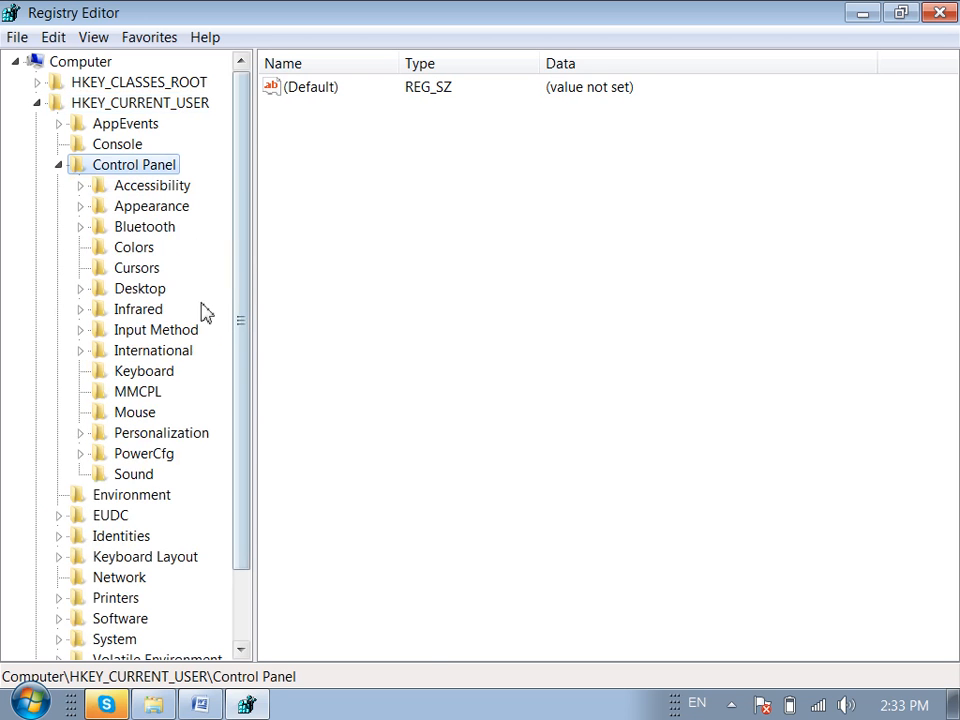
pyautogui.click(141, 288)
# Add a string value QoSPacket with data 1 in Desktop, then close Registry Editor.
pyautogui.rightClick(798, 273)
pyautogui.moveTo(855, 283)
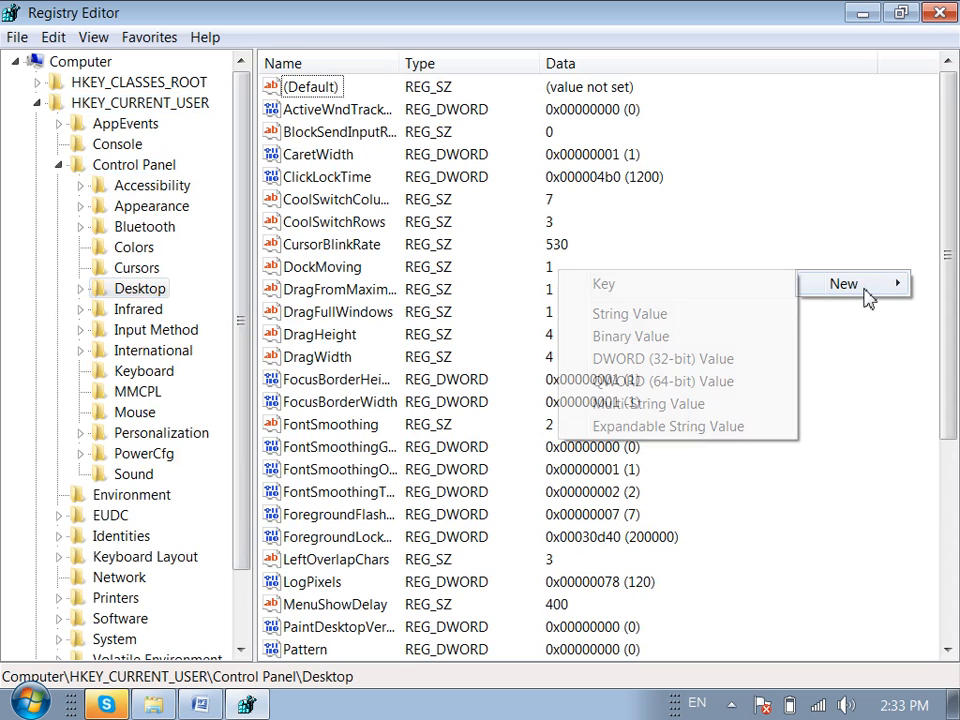
pyautogui.click(707, 315)
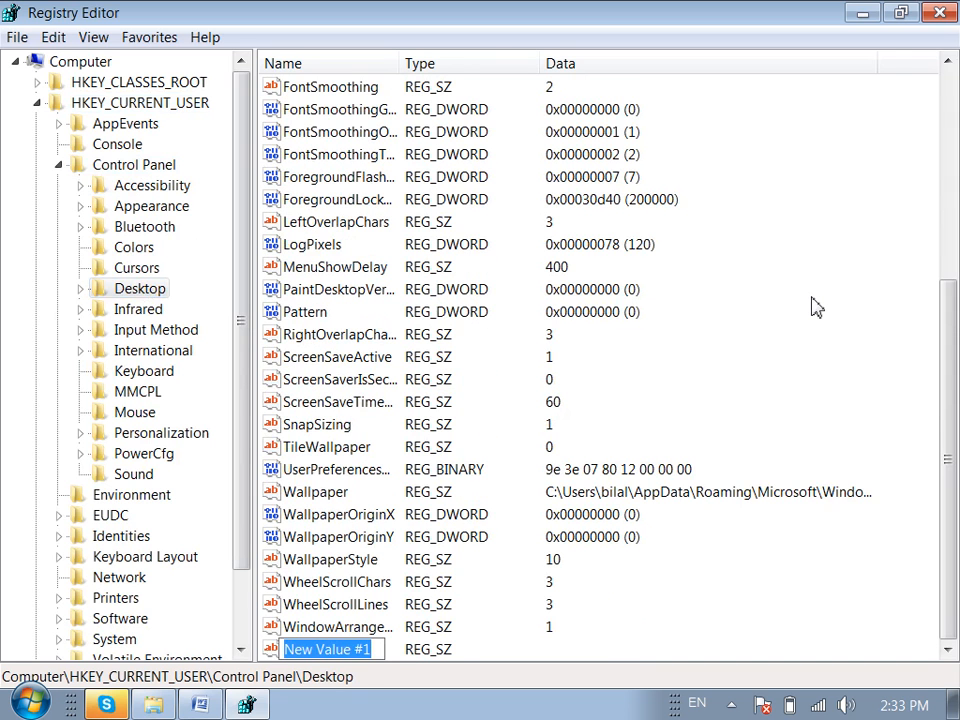
pyautogui.write('o')
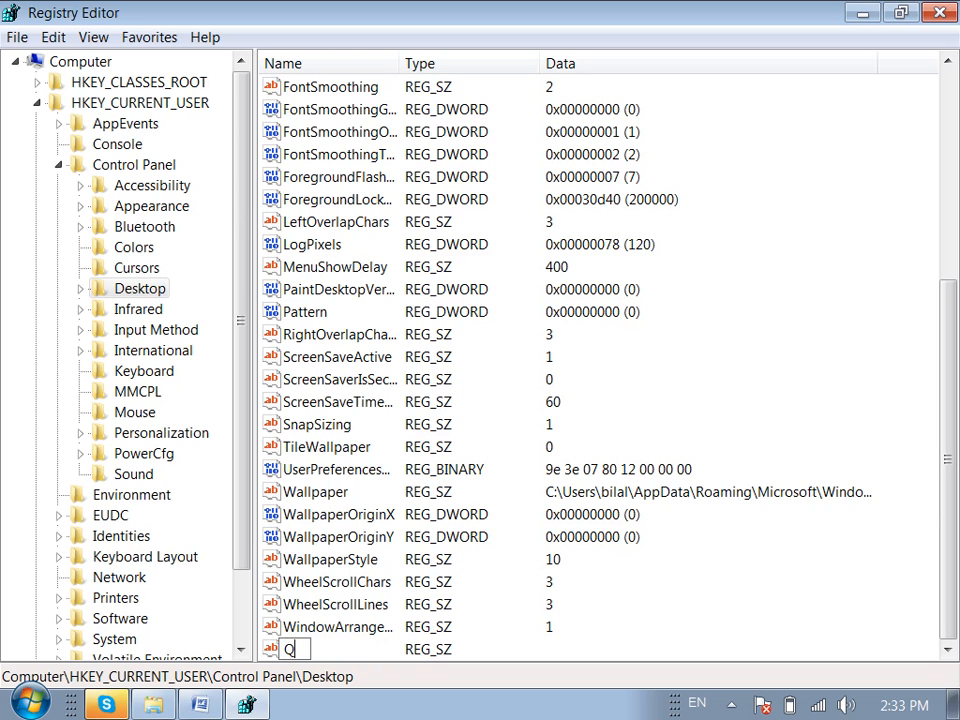
pyautogui.write('os')
pyautogui.press('Return')
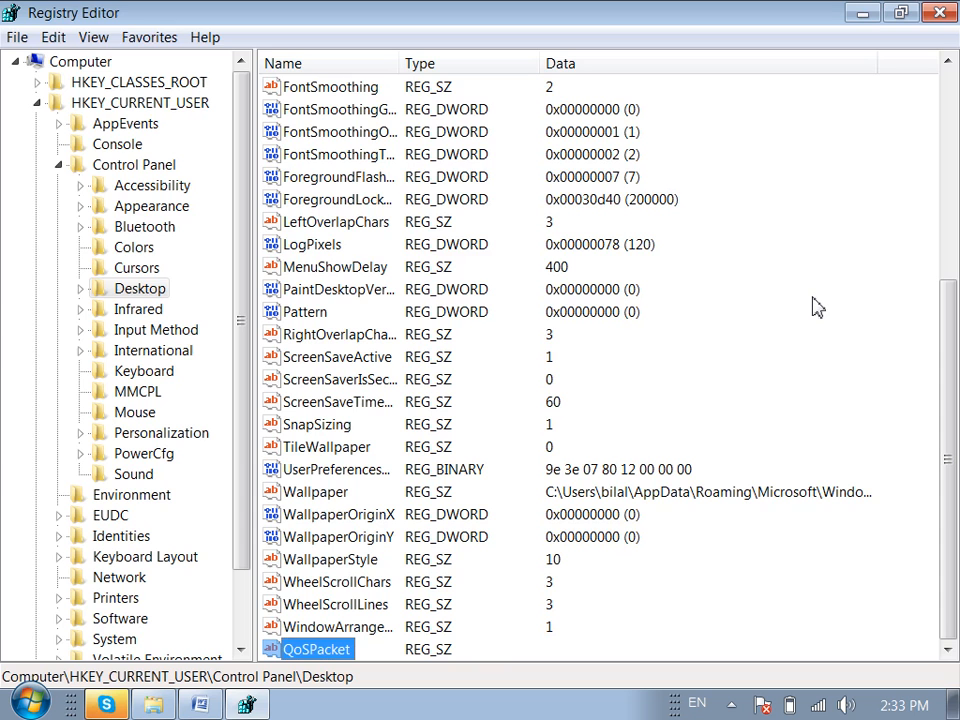
pyautogui.doubleClick(312, 651)
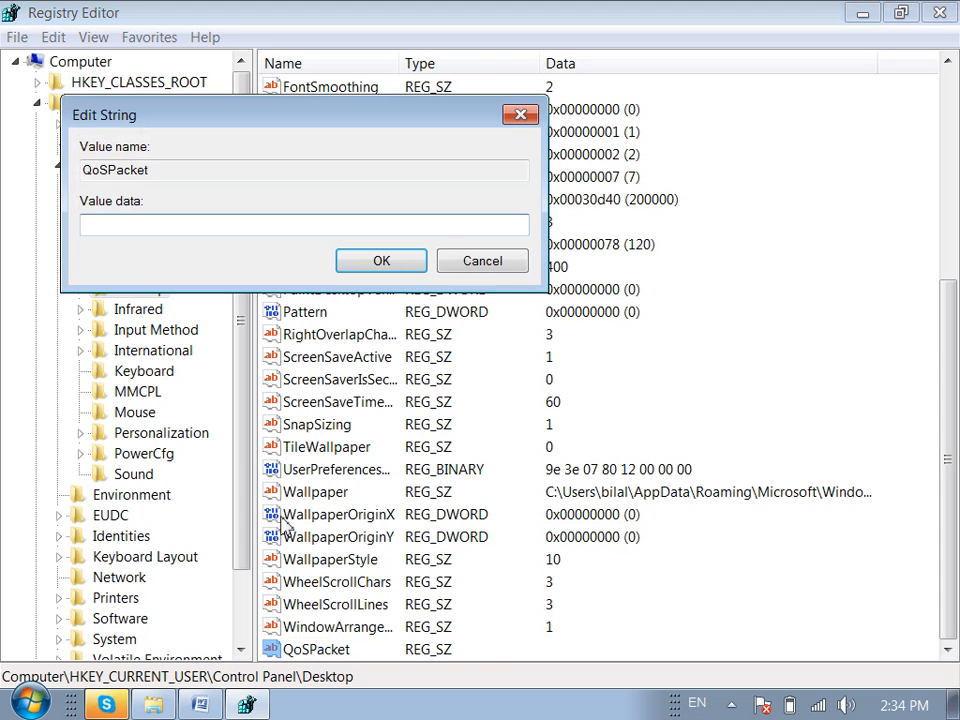
pyautogui.write('1')
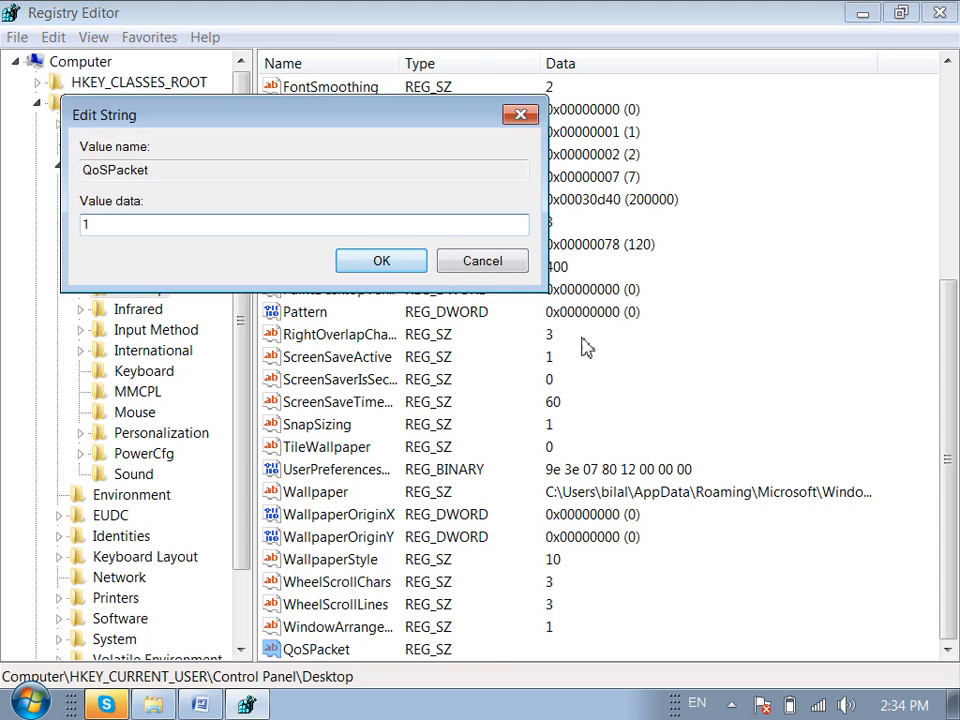
pyautogui.click(388, 266)
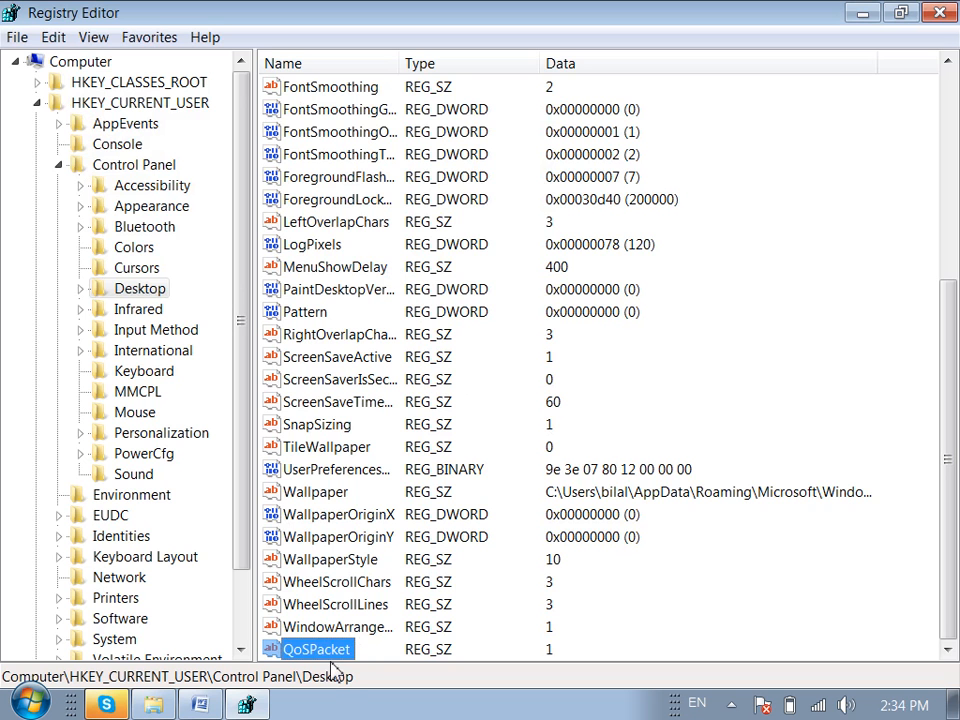
pyautogui.click(938, 14)
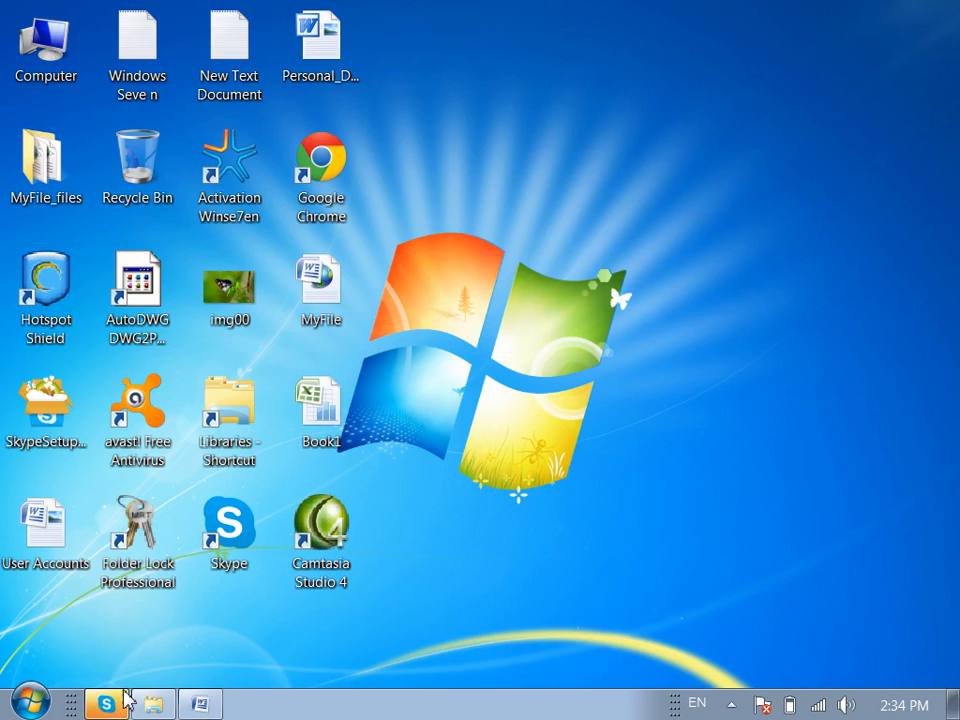
# Launch Chrome, visit google, then load apniisp.com.
pyautogui.doubleClick(333, 195)
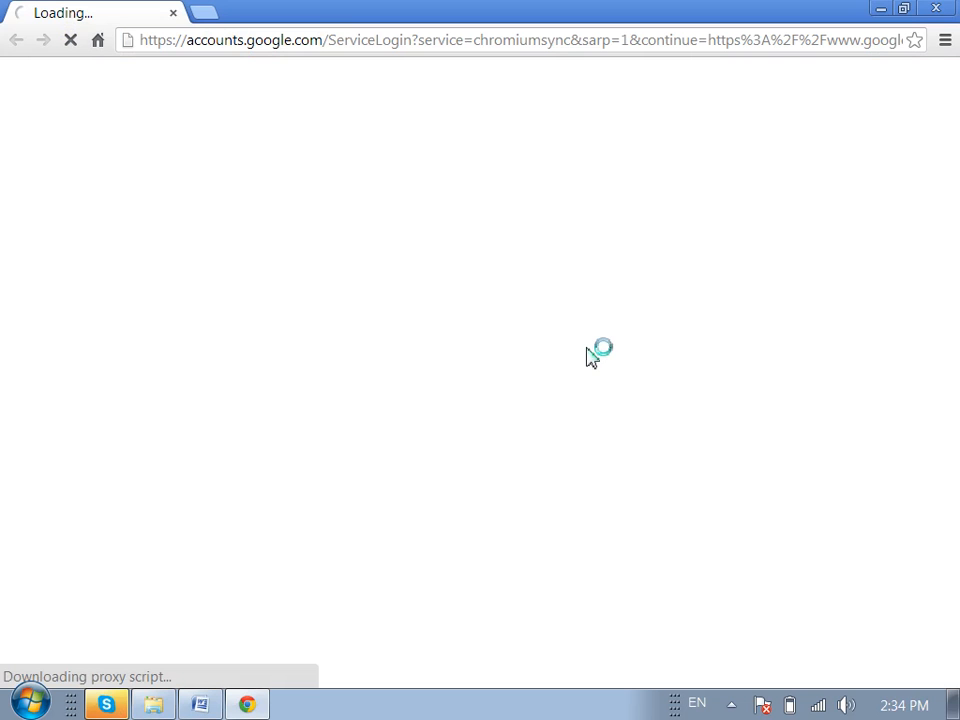
pyautogui.click(392, 42)
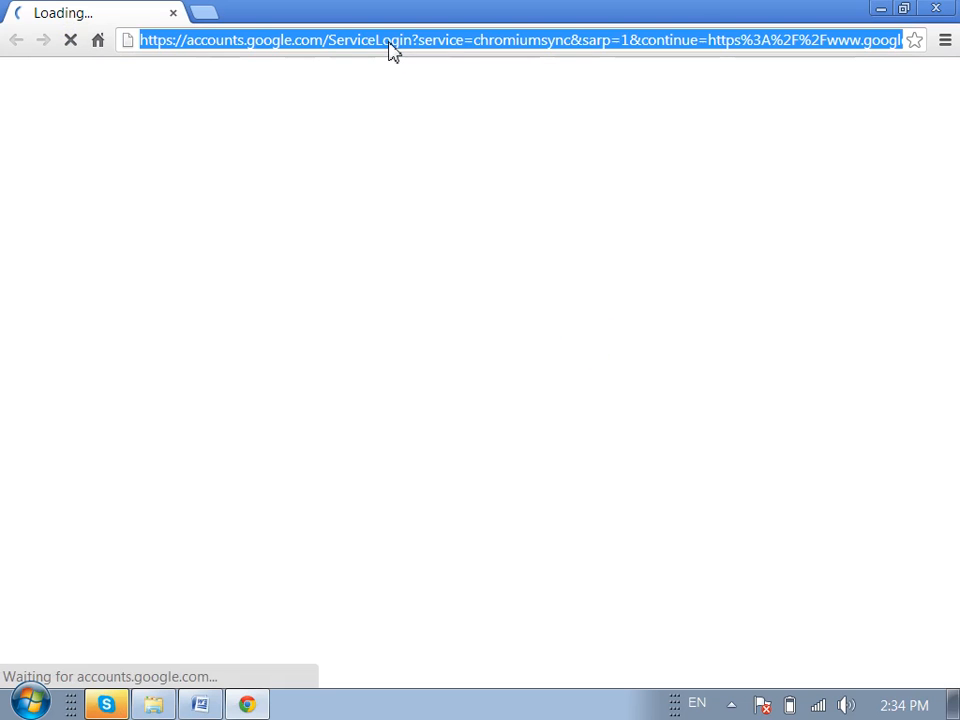
pyautogui.write('google')
pyautogui.press('Return')
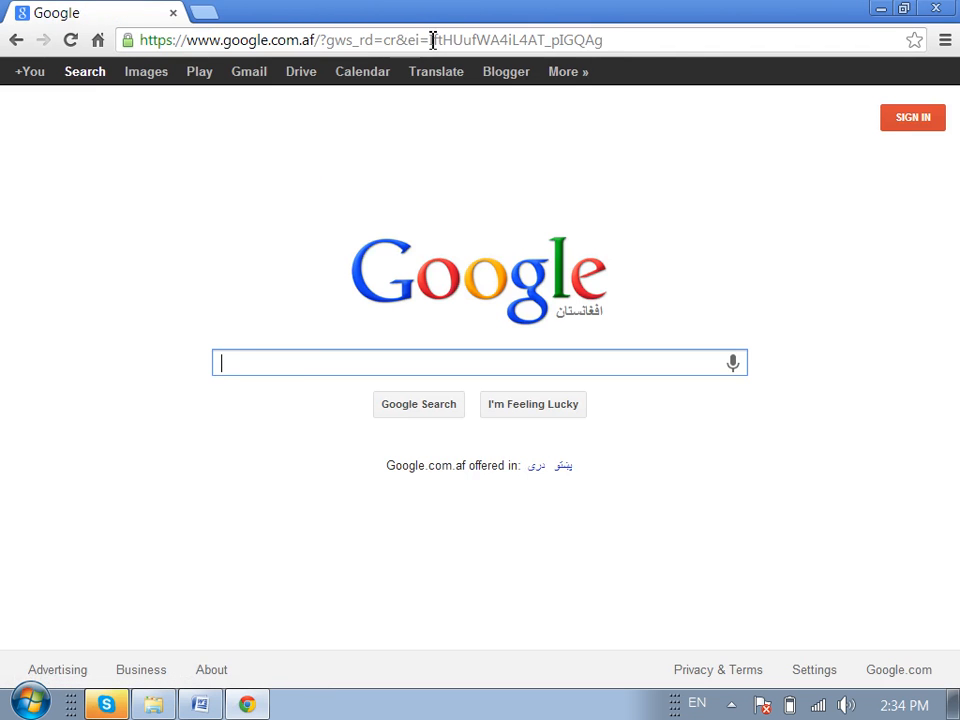
pyautogui.click(432, 40)
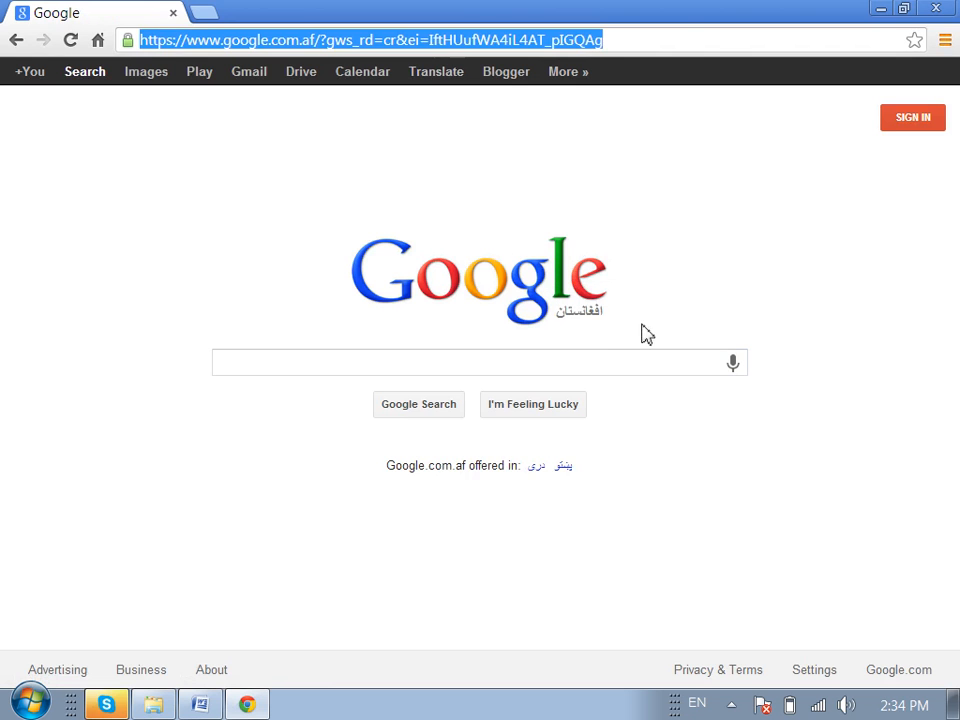
pyautogui.write('app')
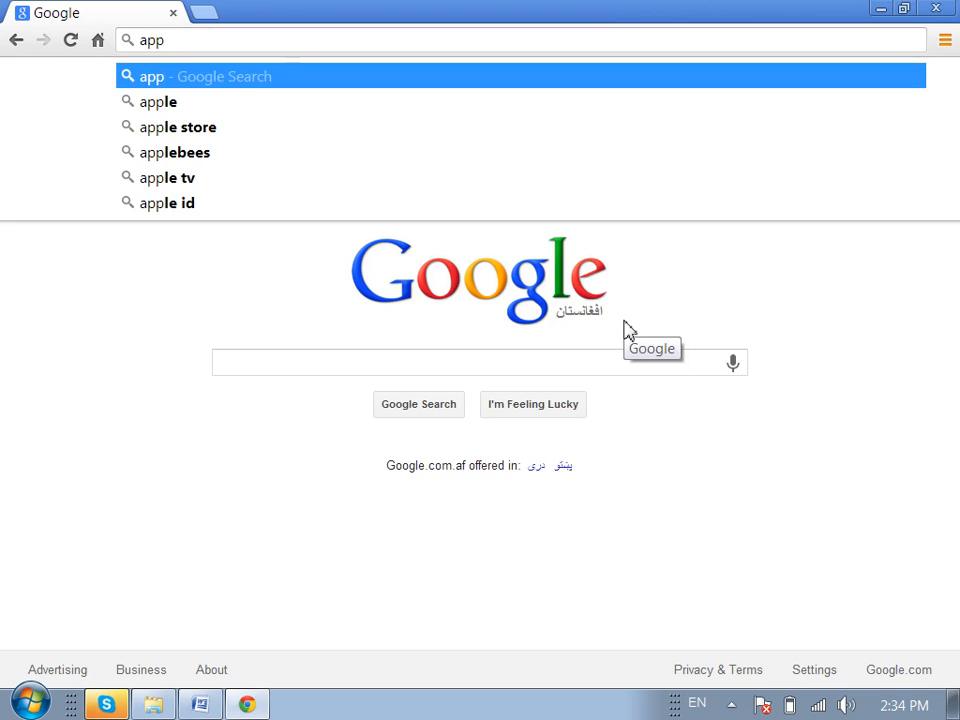
pyautogui.press('BackSpace')
pyautogui.write('nisis')
pyautogui.press('BackSpace')
pyautogui.press('BackSpace')
pyautogui.press('BackSpace')
pyautogui.write('isp.com')
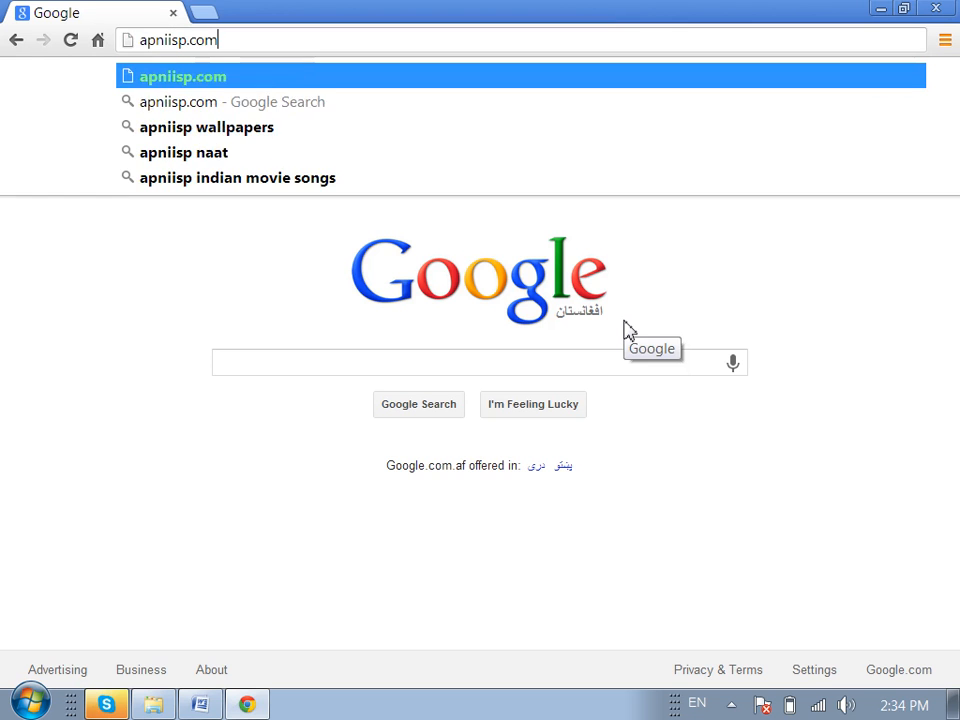
pyautogui.press('Return')
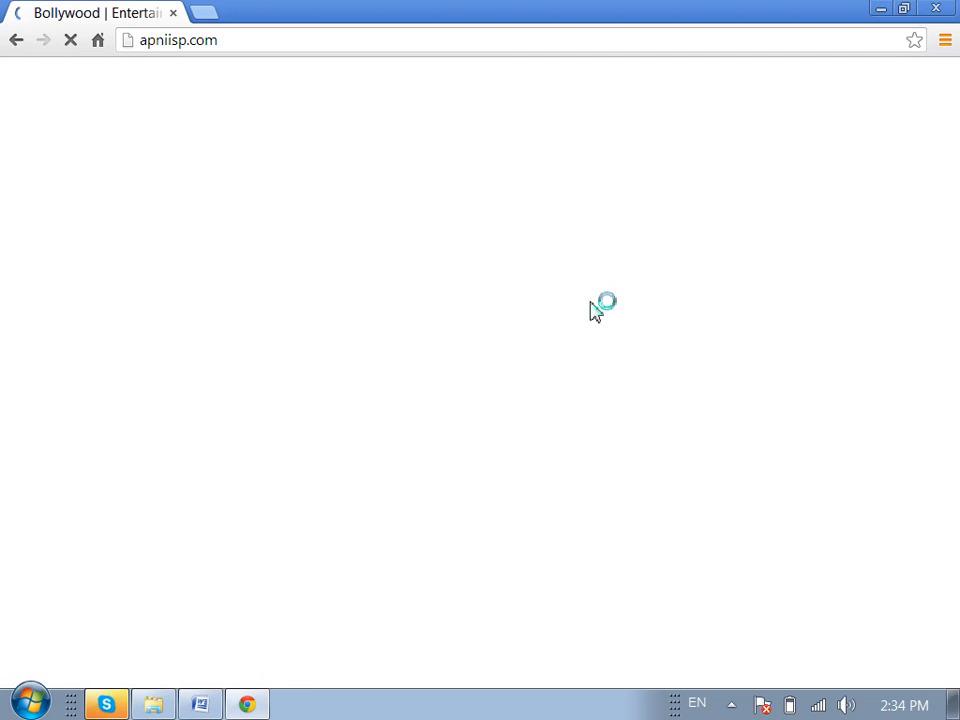
pyautogui.click(246, 703)
pyautogui.moveTo(225, 40); pyautogui.dragTo(54, 37)
pyautogui.write('youtu')
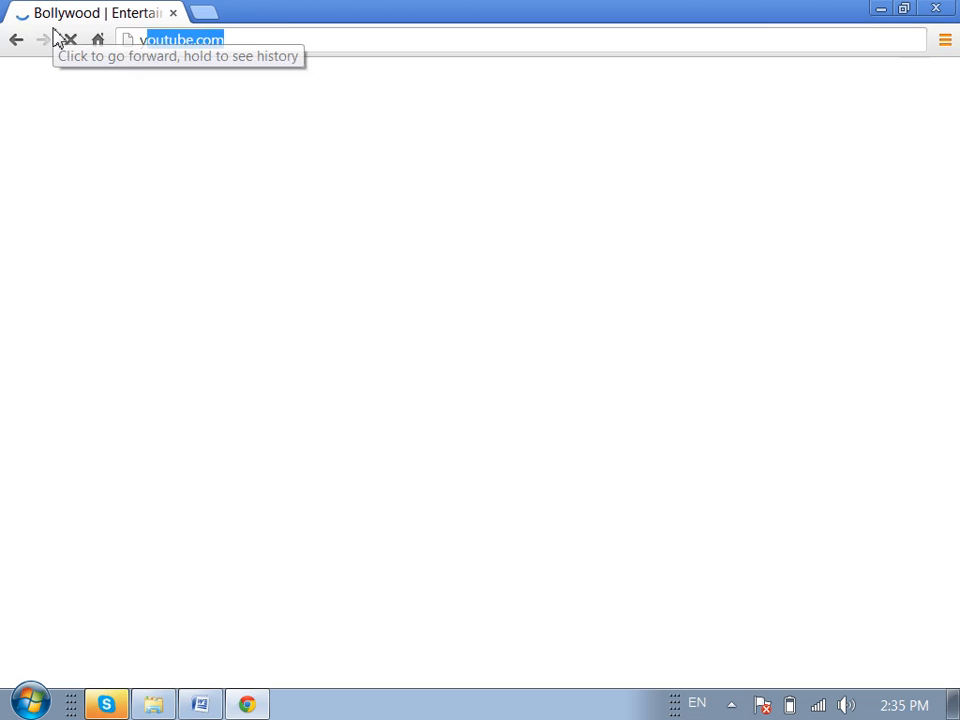
pyautogui.press('Return')
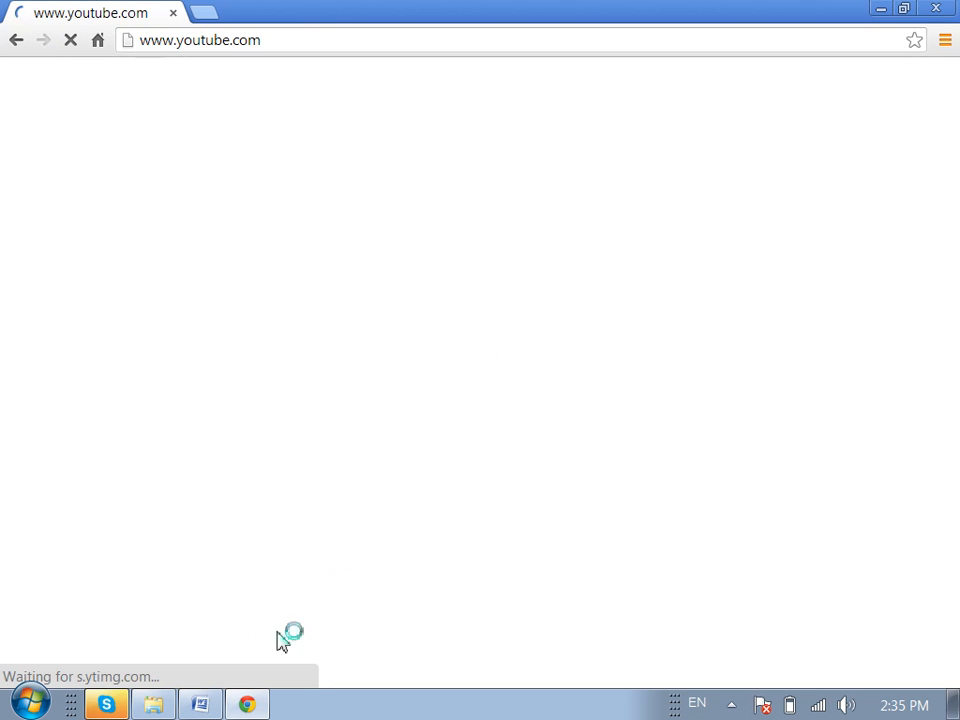
pyautogui.click(108, 706)
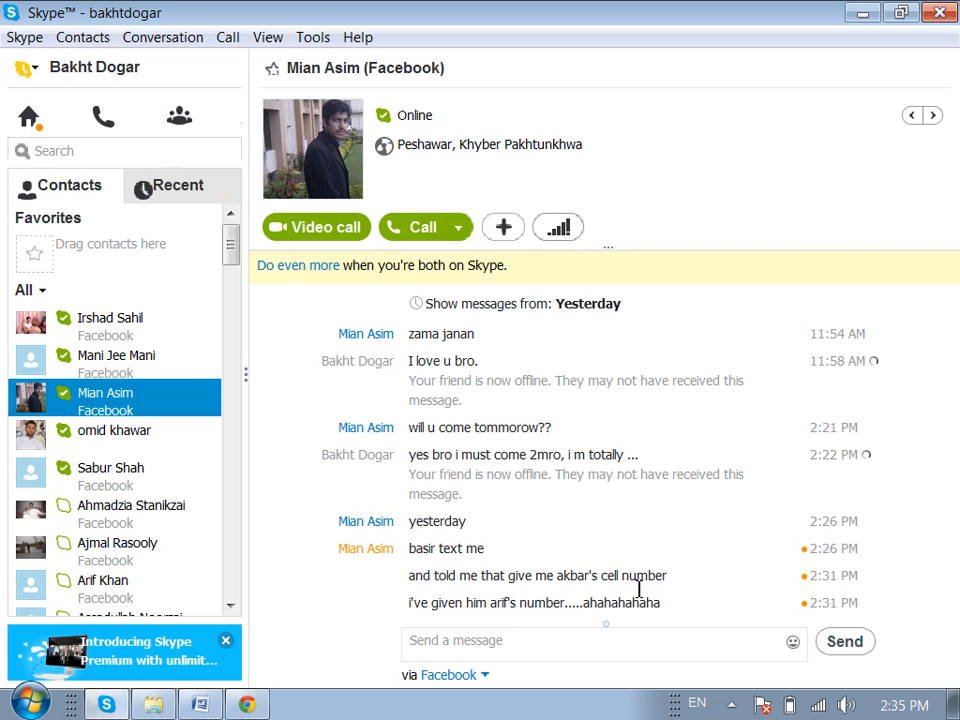
# Minimize Skype so the YouTube home page in Chrome is visible.
pyautogui.click(866, 15)
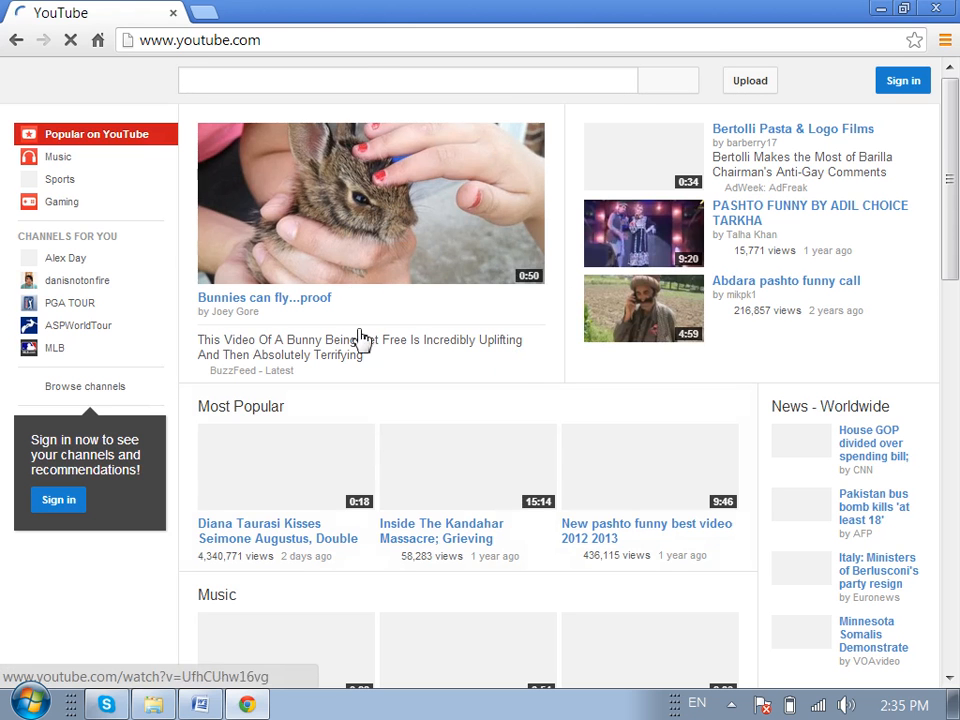
pyautogui.click(399, 221)
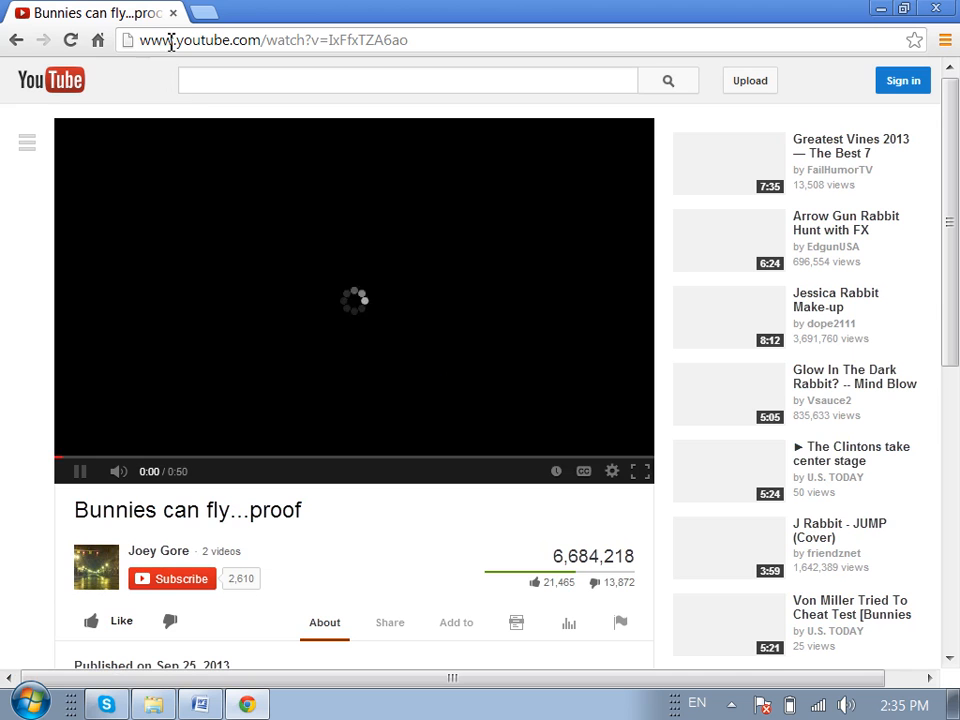
pyautogui.moveTo(177, 42); pyautogui.dragTo(143, 35)
pyautogui.write('ss')
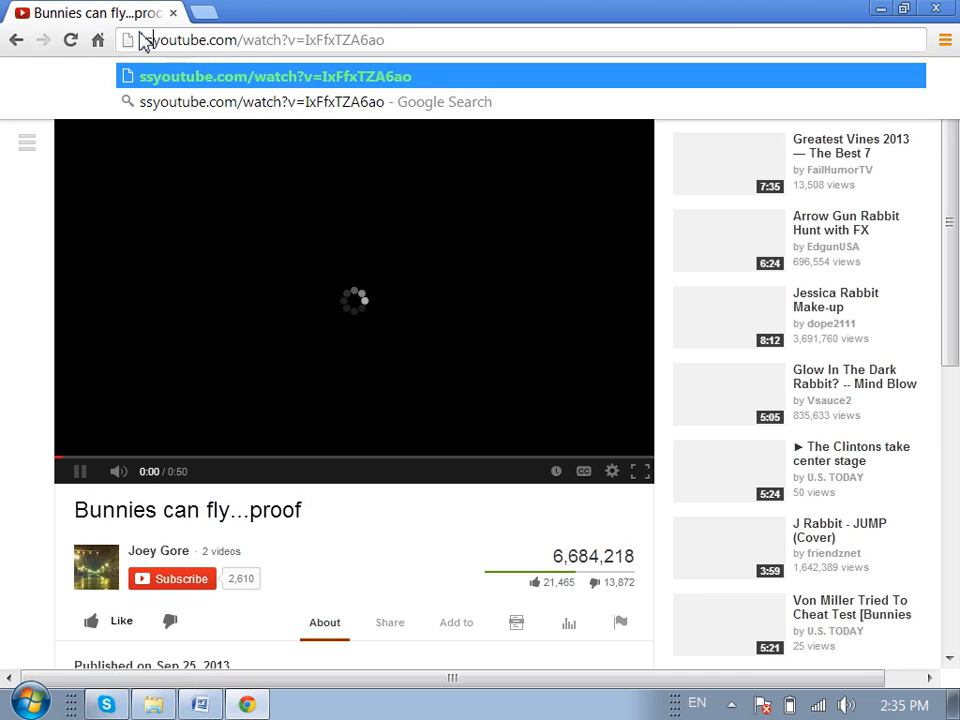
pyautogui.press('Return')
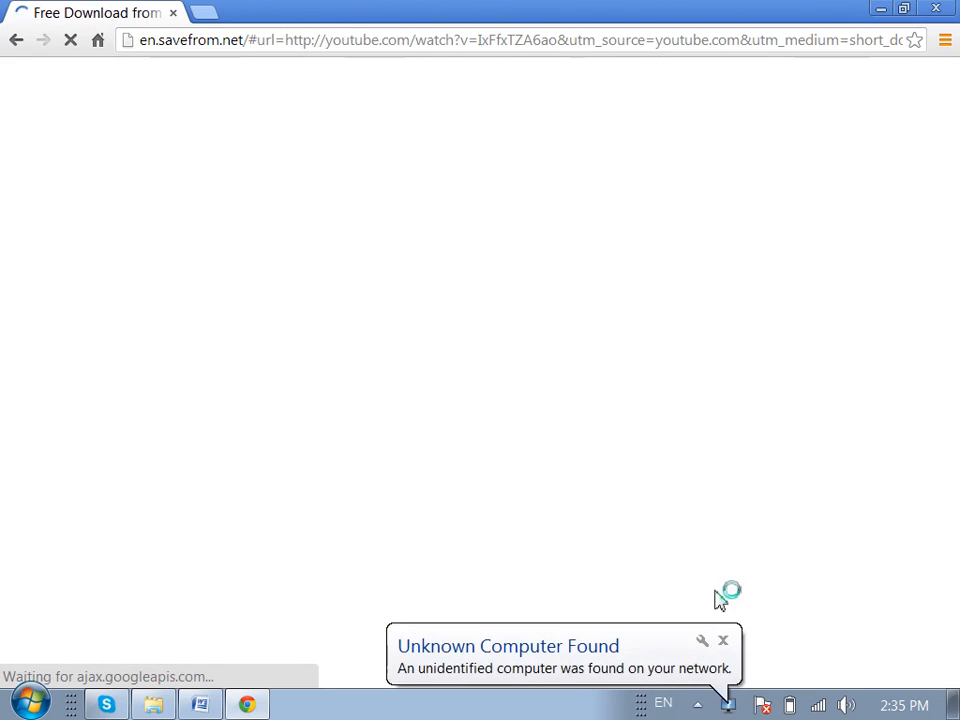
# Dismiss the tray notification, cancel Chrome's .mp4 download, and send the video to IDM.
pyautogui.click(728, 662)
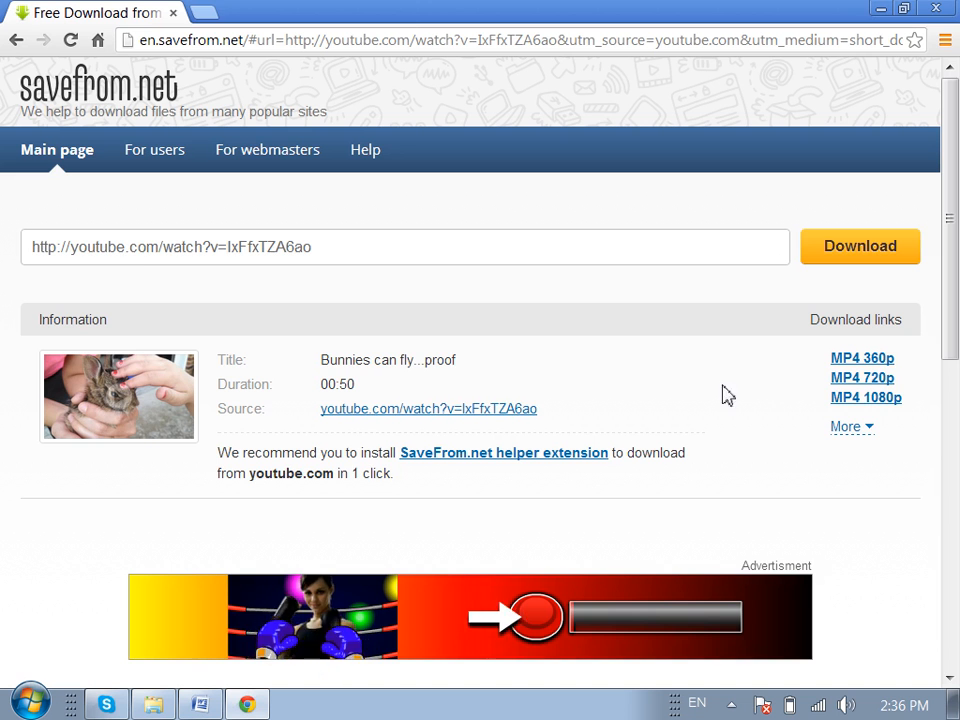
pyautogui.click(186, 655)
pyautogui.click(250, 639)
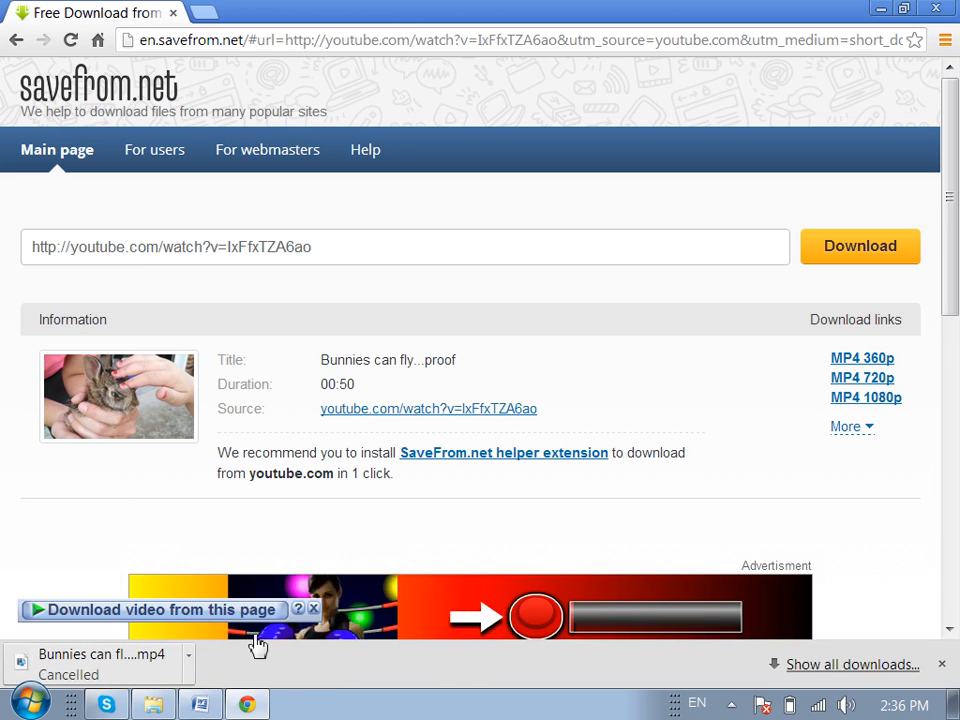
pyautogui.click(156, 614)
# Choose the Desktop as the save folder and start downloading the bunny video.
pyautogui.click(659, 344)
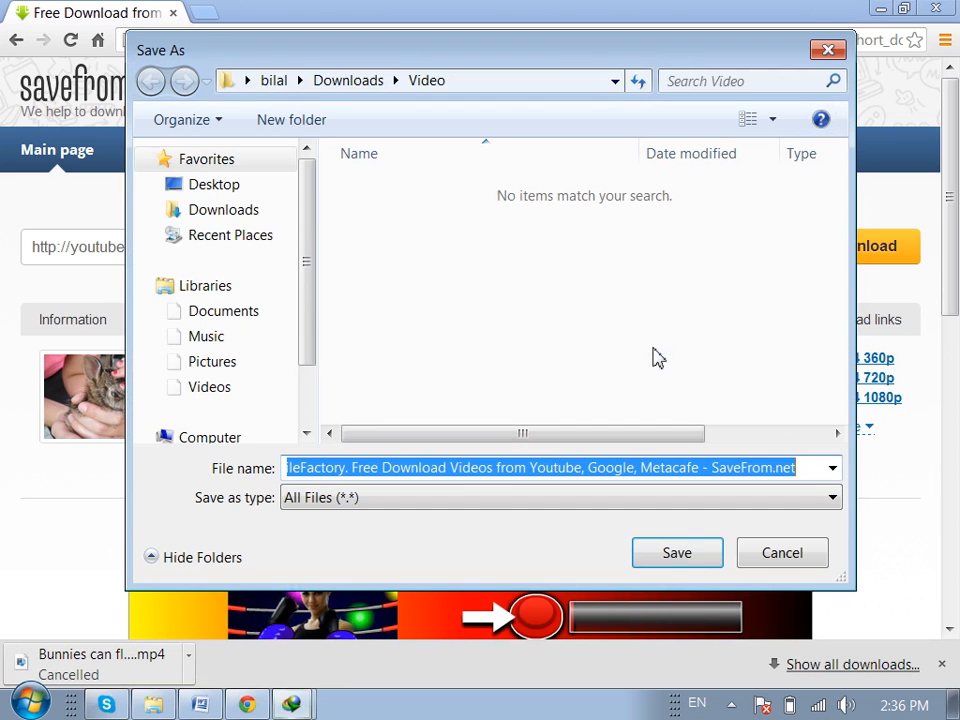
pyautogui.click(205, 186)
pyautogui.click(702, 566)
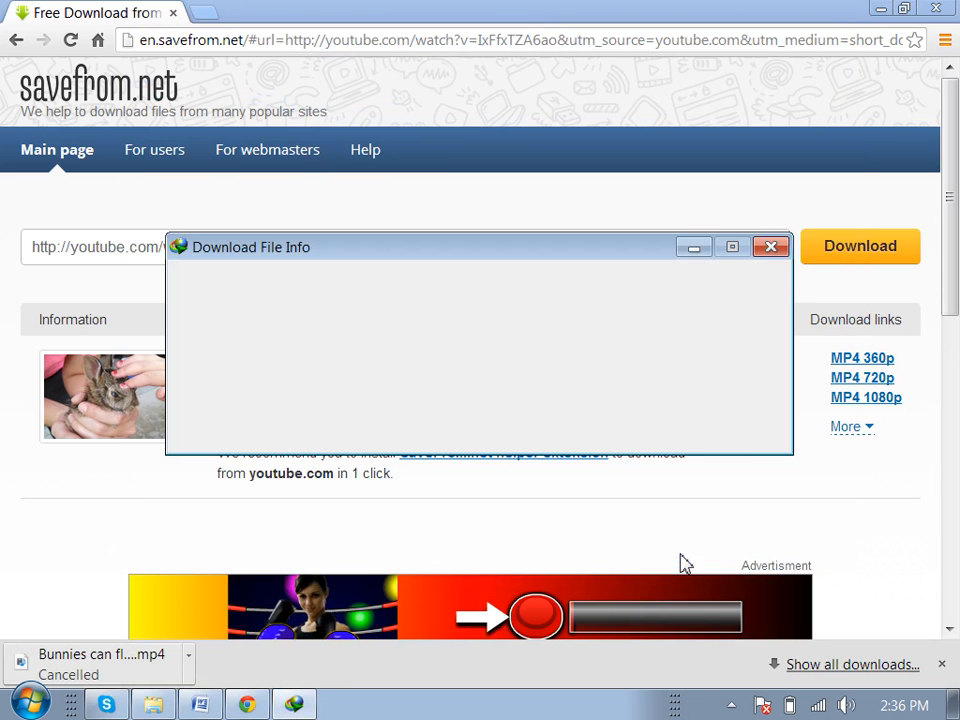
pyautogui.click(455, 433)
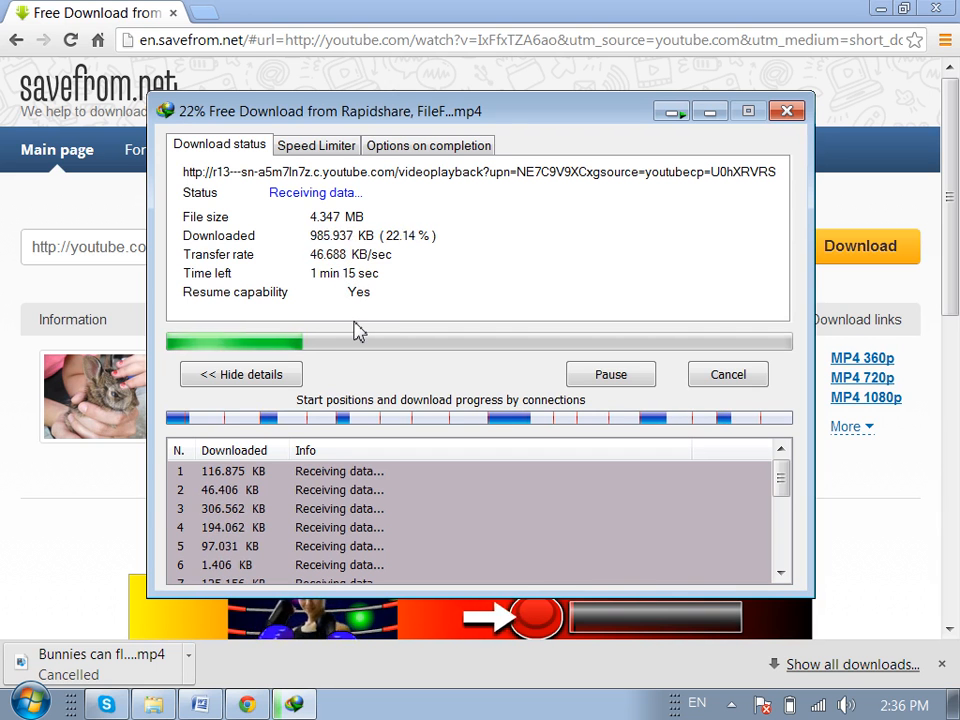
# Pause the download, resume it, and close the progress window.
pyautogui.click(610, 379)
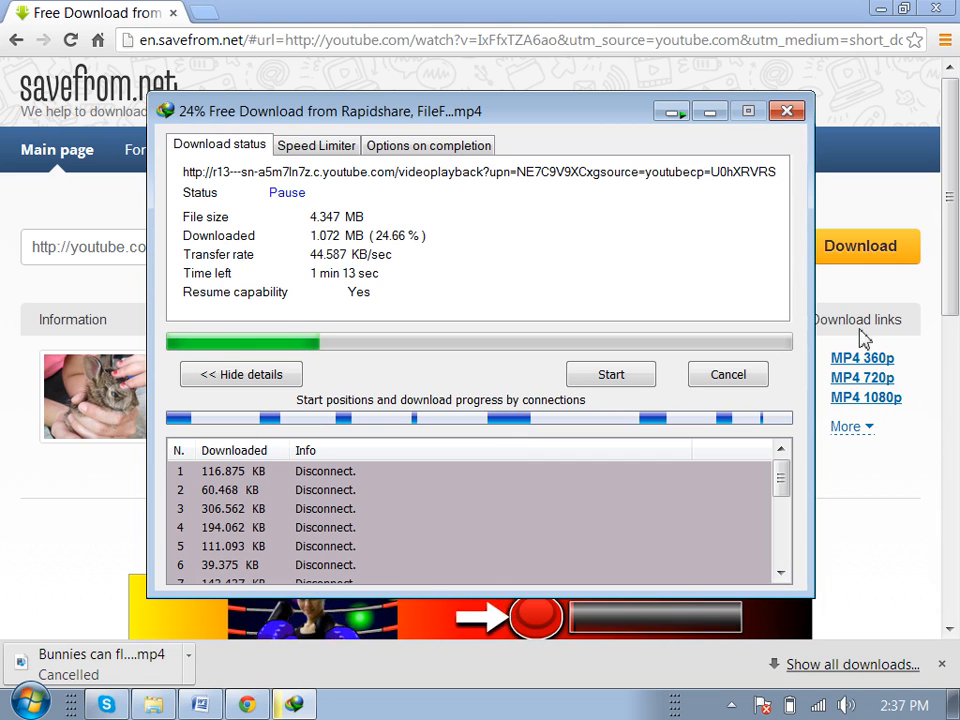
pyautogui.click(619, 385)
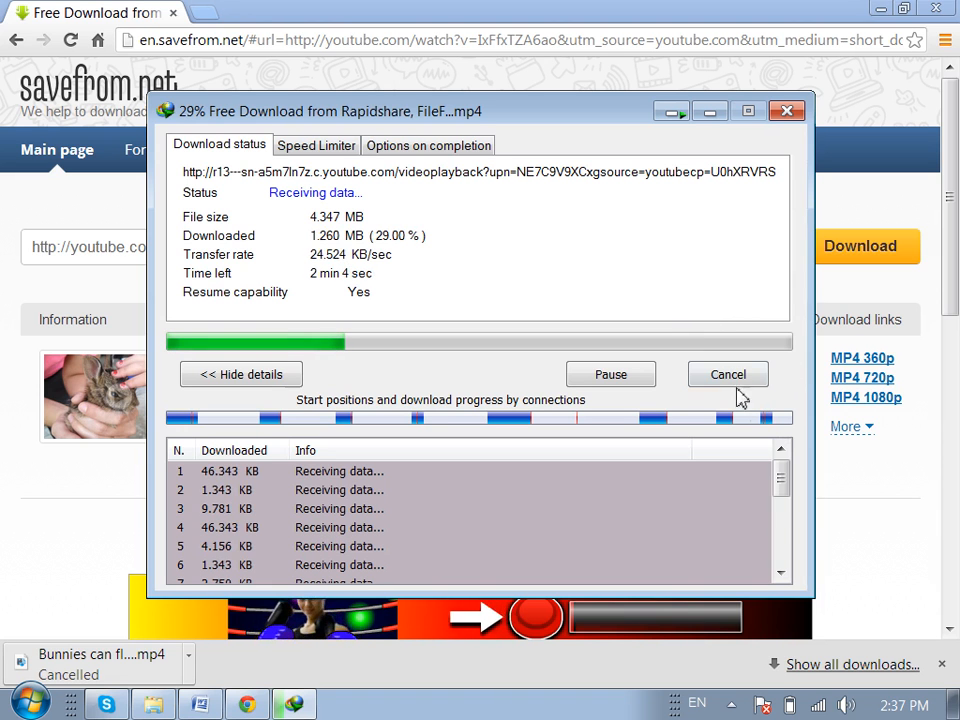
pyautogui.click(786, 111)
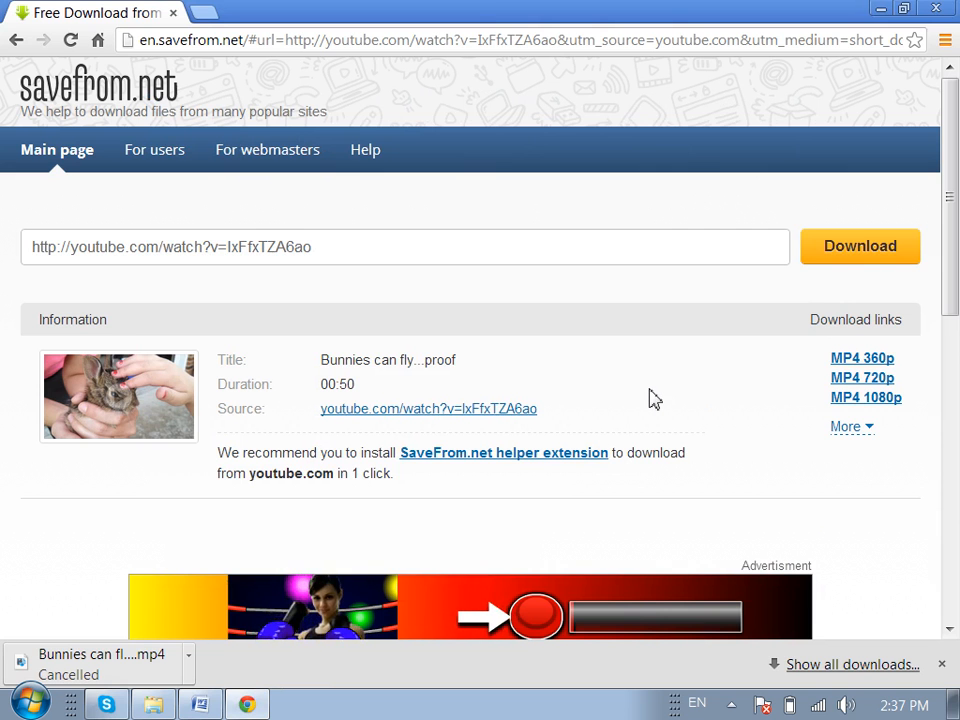
# Close Chrome, view your own Skype profile page, then minimize Skype.
pyautogui.click(946, 9)
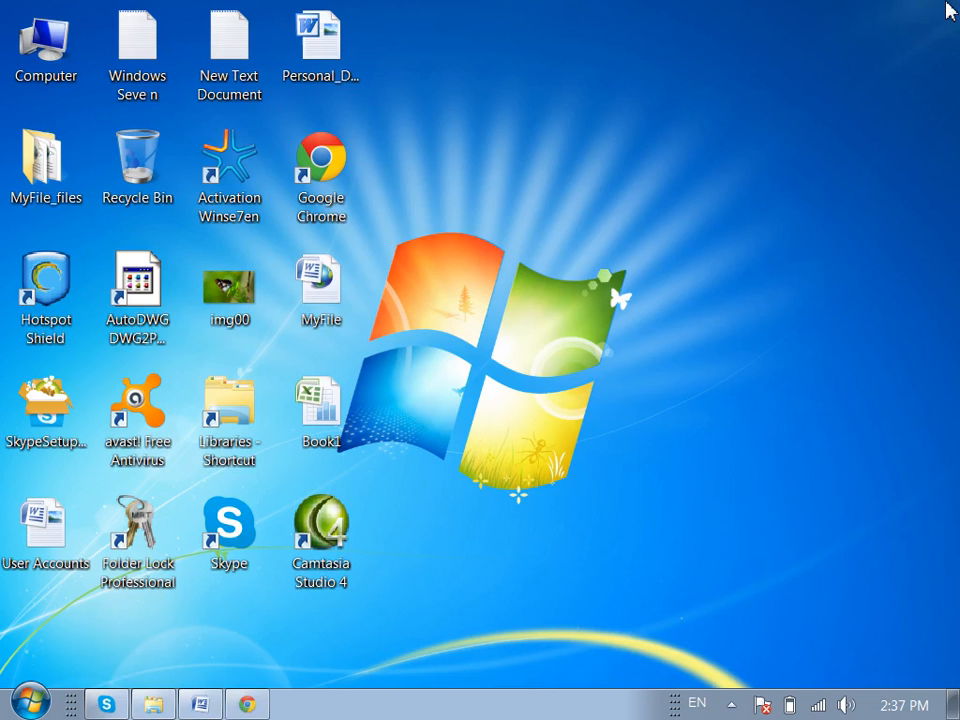
pyautogui.moveTo(115, 710)
pyautogui.click(120, 579)
pyautogui.click(94, 330)
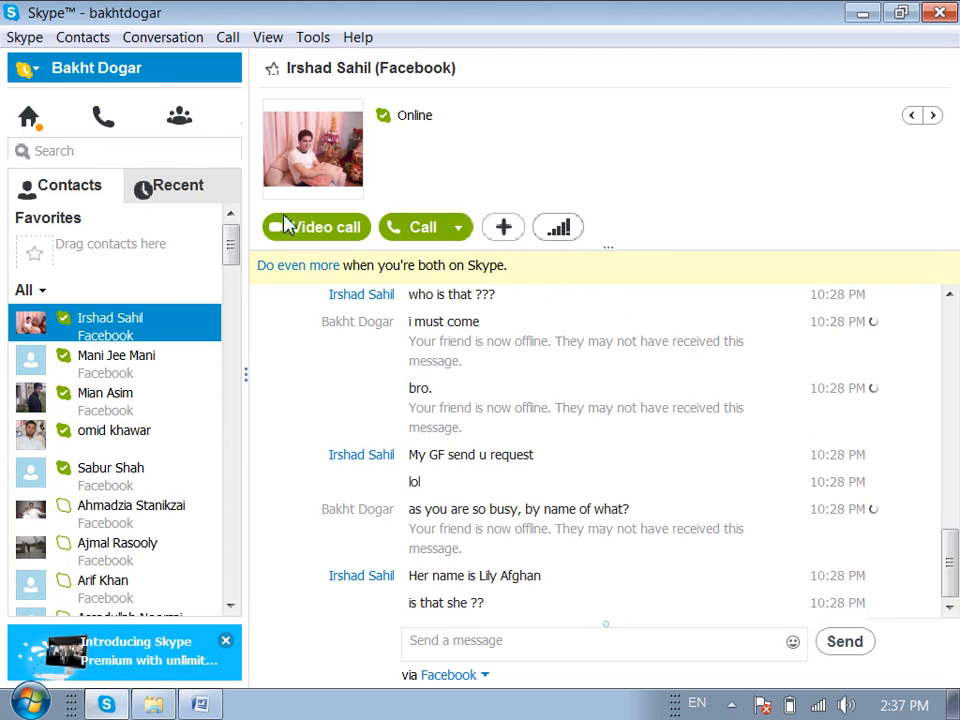
pyautogui.click(362, 321)
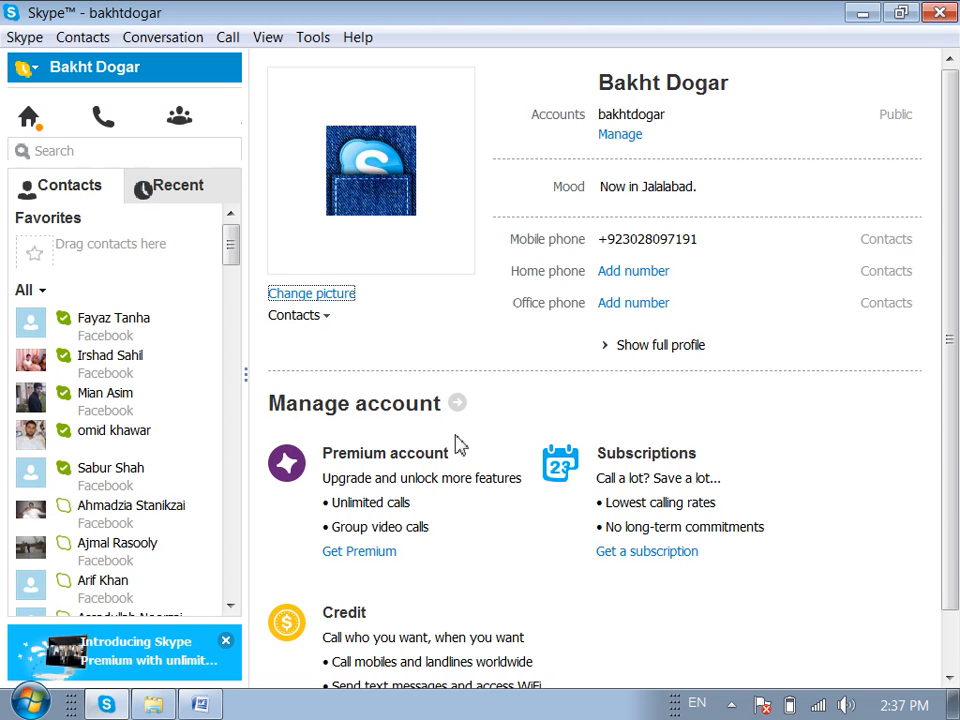
pyautogui.click(863, 14)
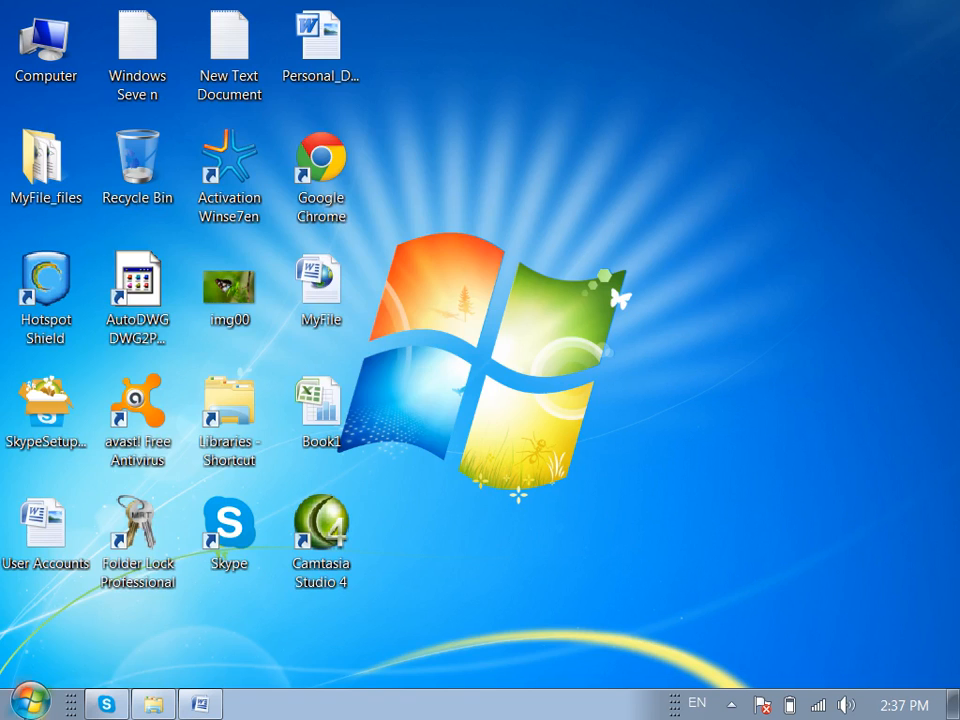
# From the Run dialog, browse to C:\Program Files\Skype\Phone\Skype.exe.
pyautogui.click(30, 704)
pyautogui.click(358, 606)
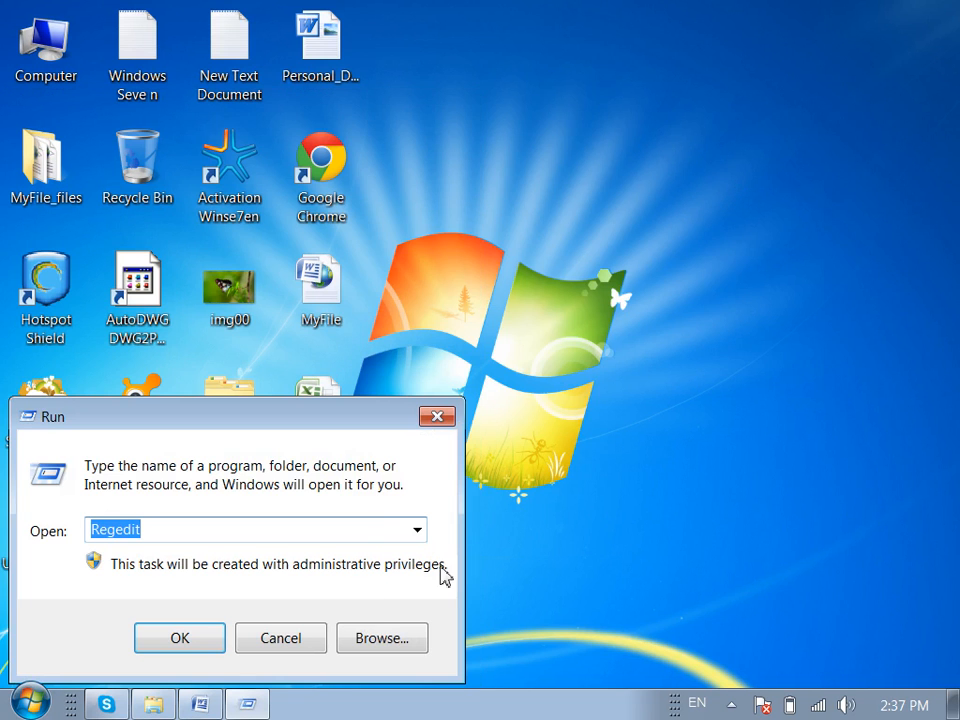
pyautogui.click(387, 645)
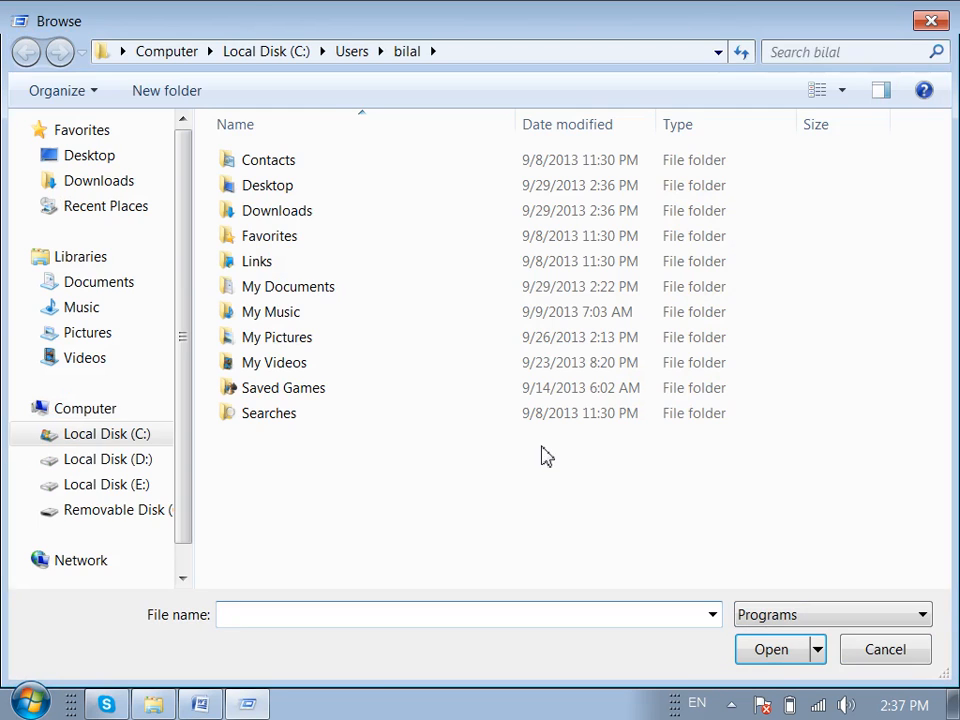
pyautogui.click(120, 437)
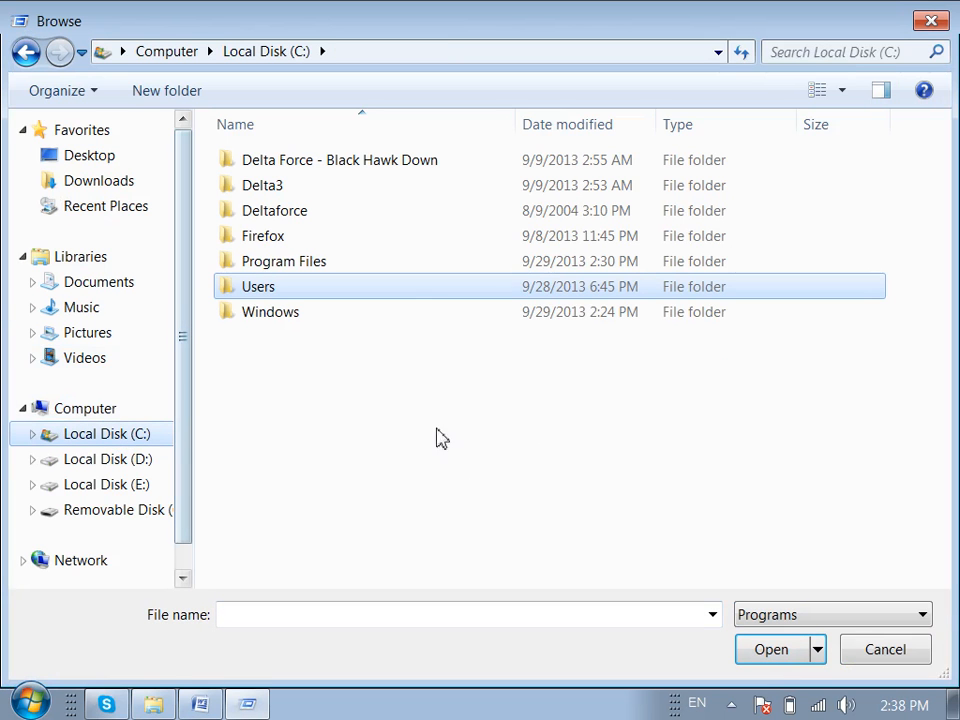
pyautogui.doubleClick(319, 268)
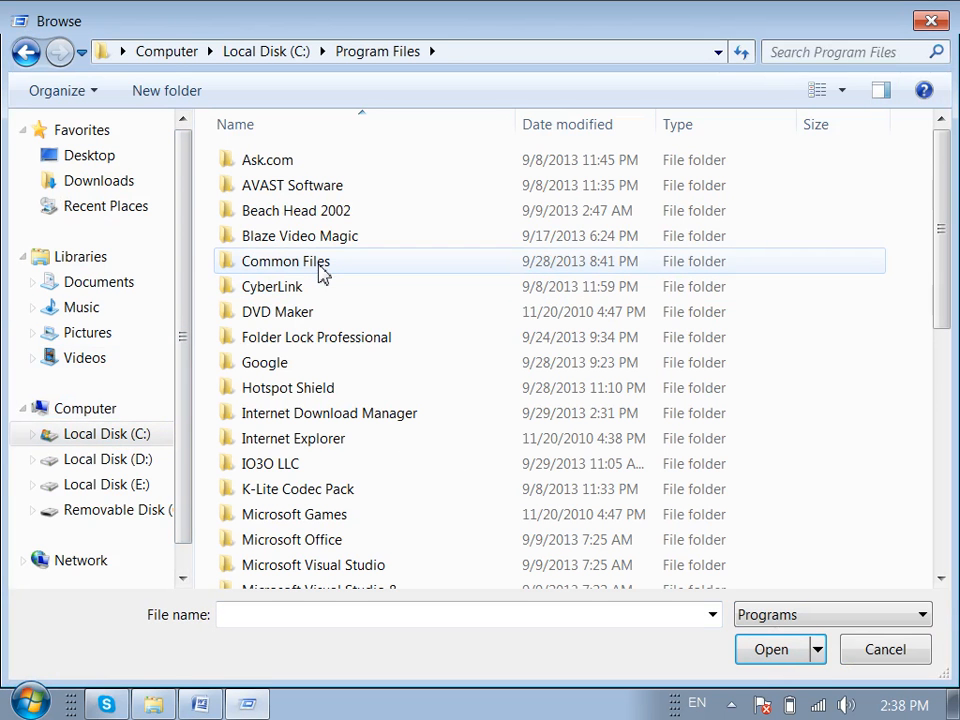
pyautogui.scroll(-4, 315, 394)
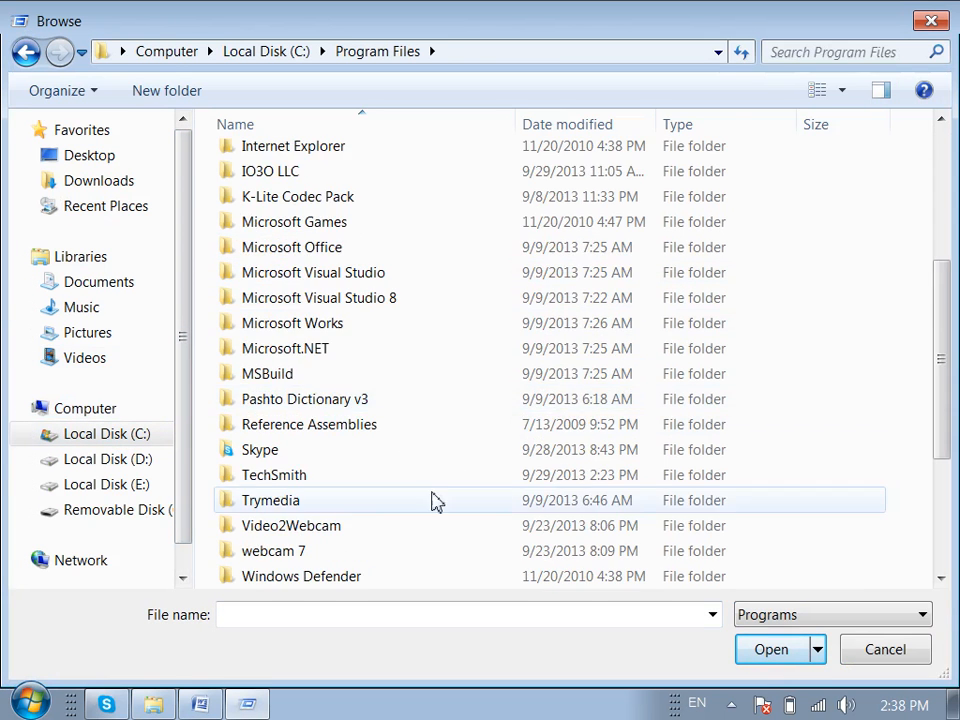
pyautogui.doubleClick(321, 461)
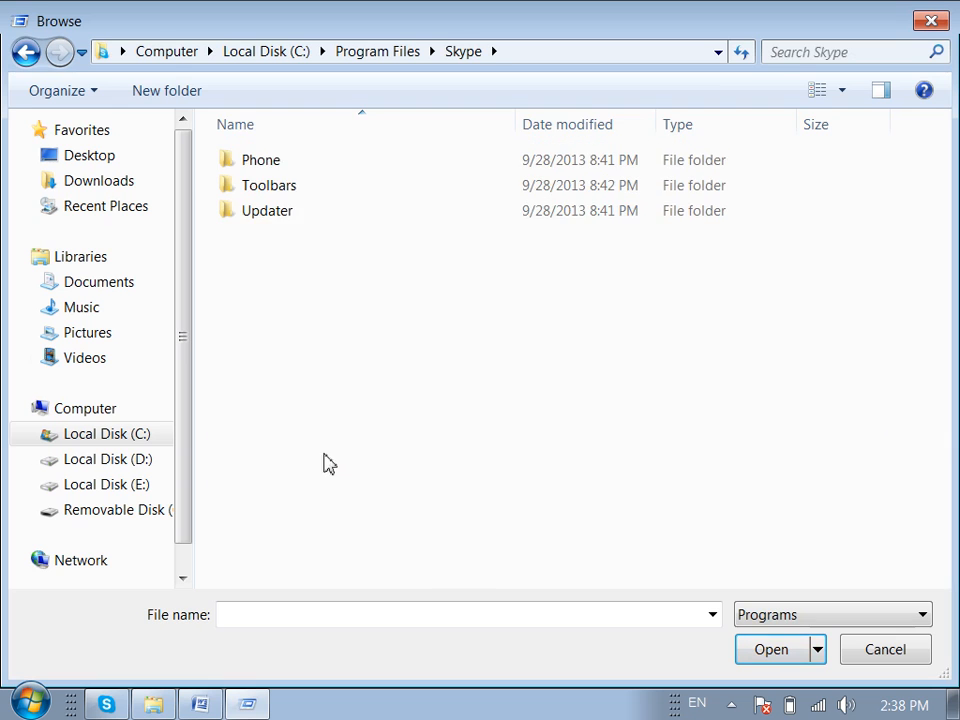
pyautogui.doubleClick(271, 164)
pyautogui.doubleClick(262, 162)
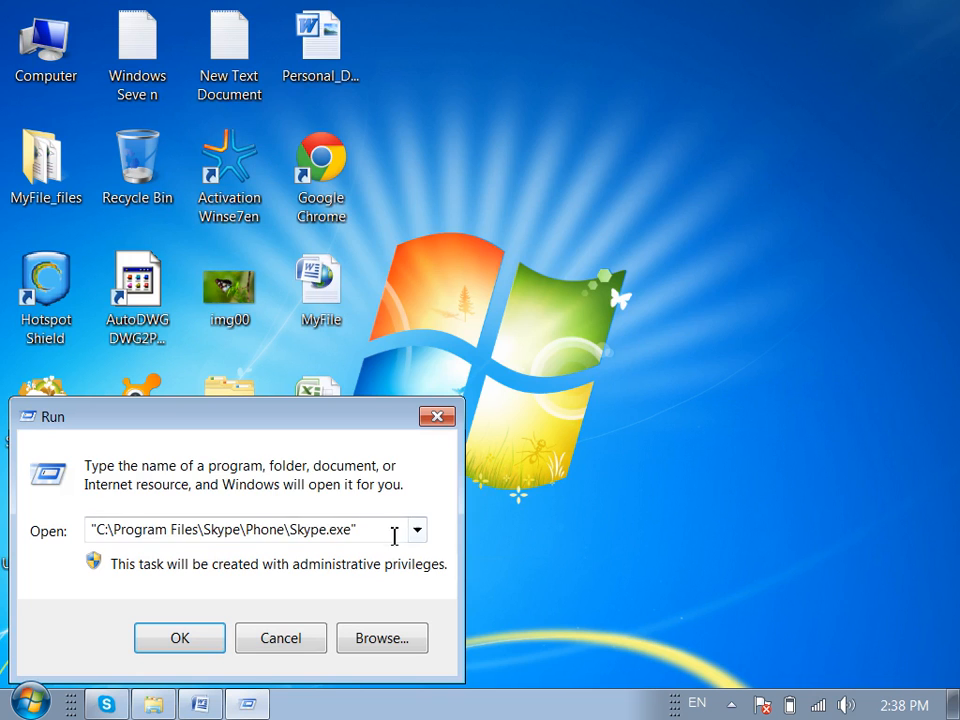
# Append /secondary after the Skype path and run it to start a second Skype.
pyautogui.click(387, 531)
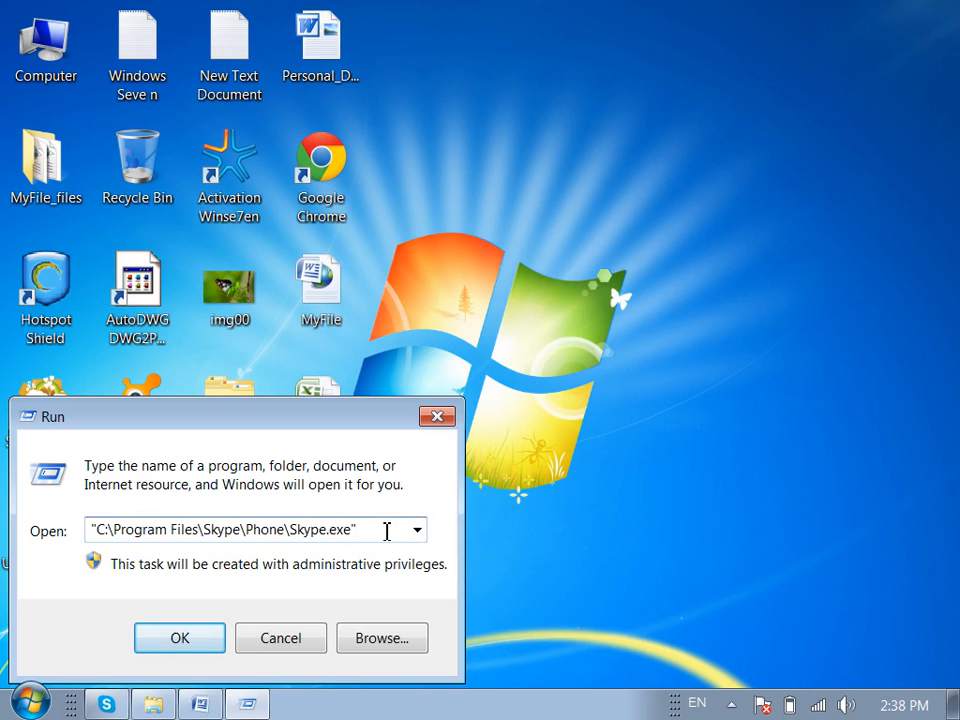
pyautogui.write('/secondar')
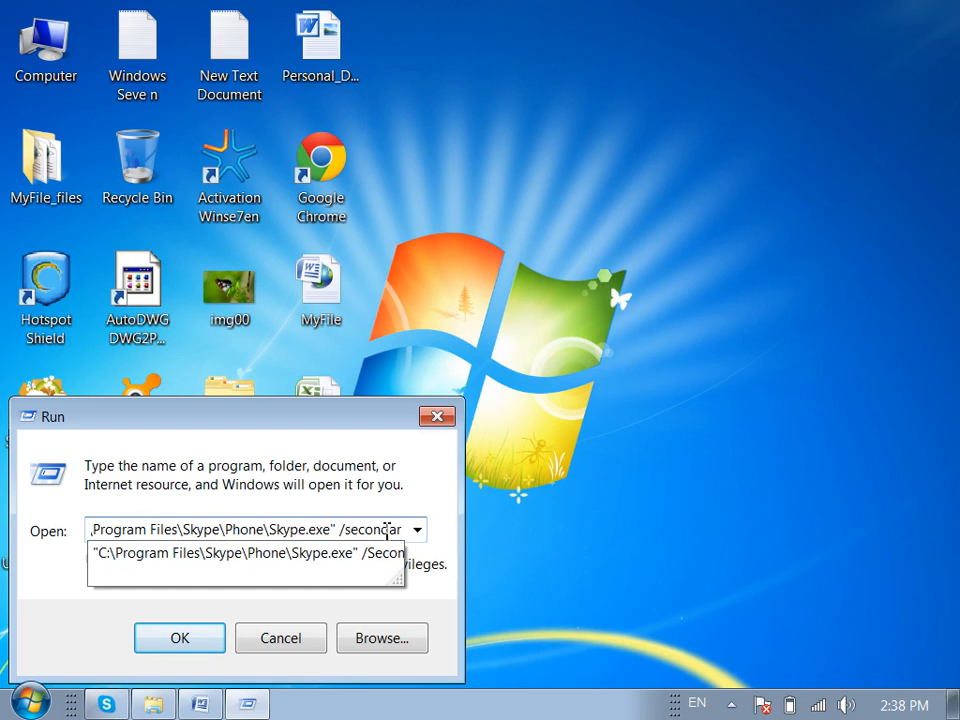
pyautogui.write('y')
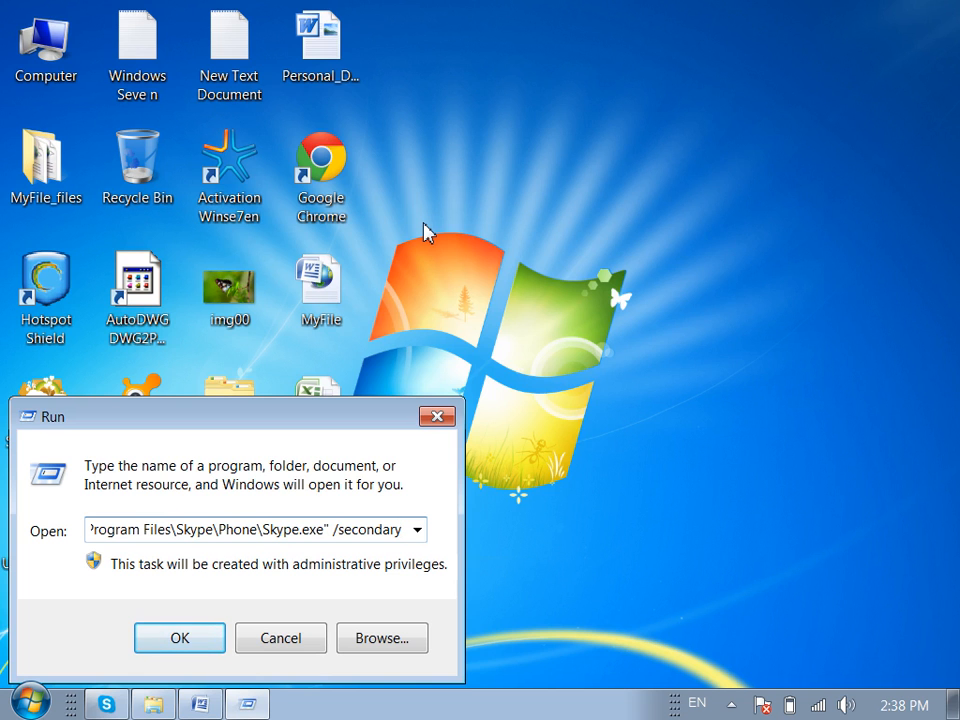
pyautogui.press('Return')
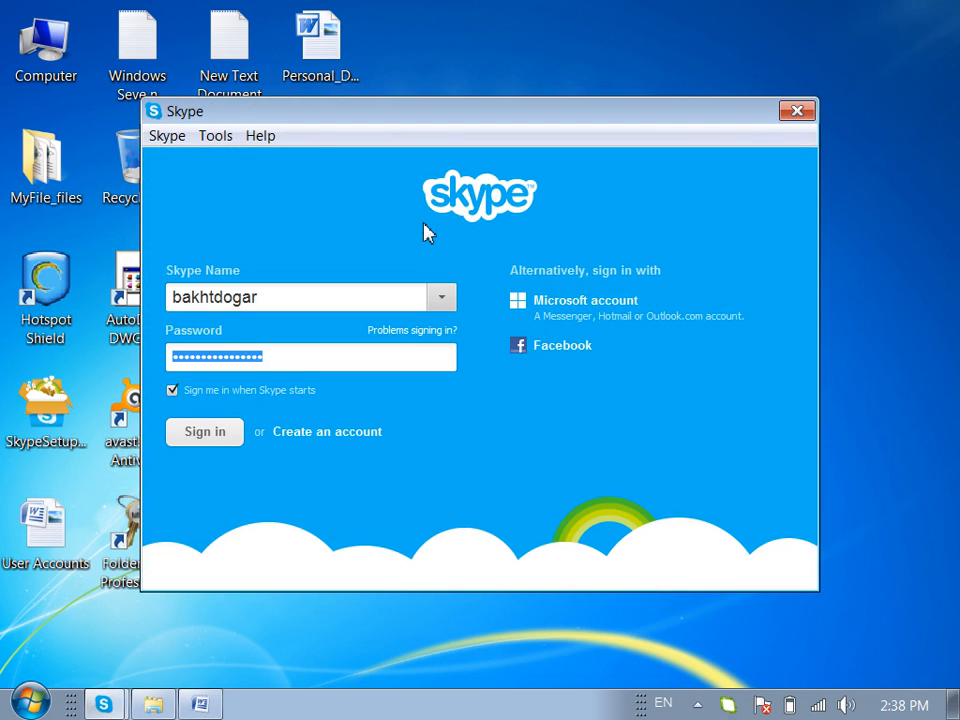
pyautogui.click(103, 704)
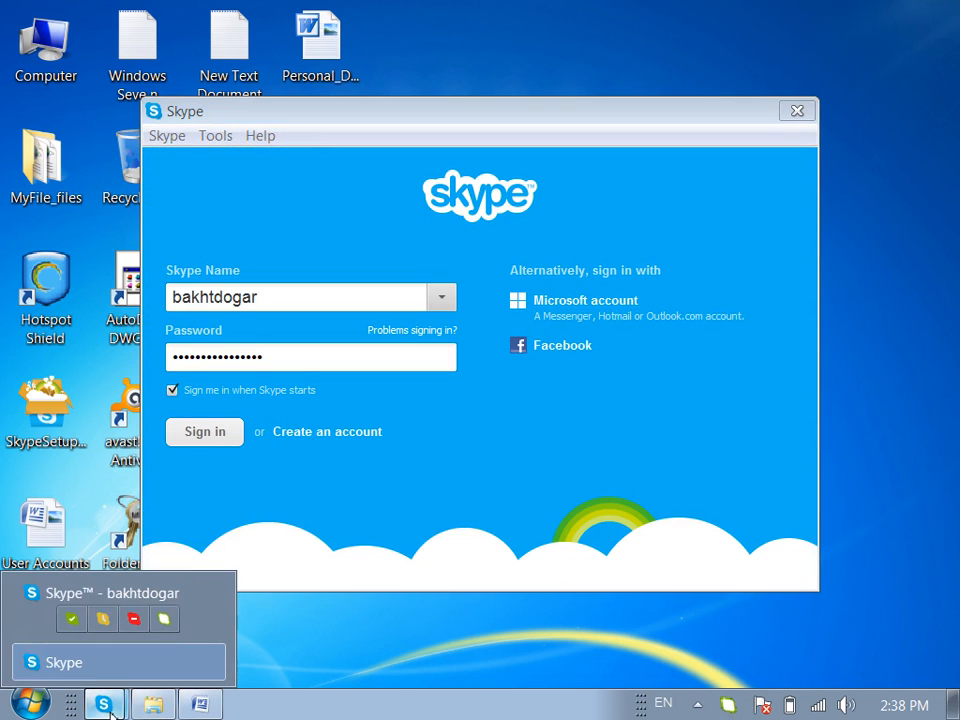
pyautogui.click(92, 595)
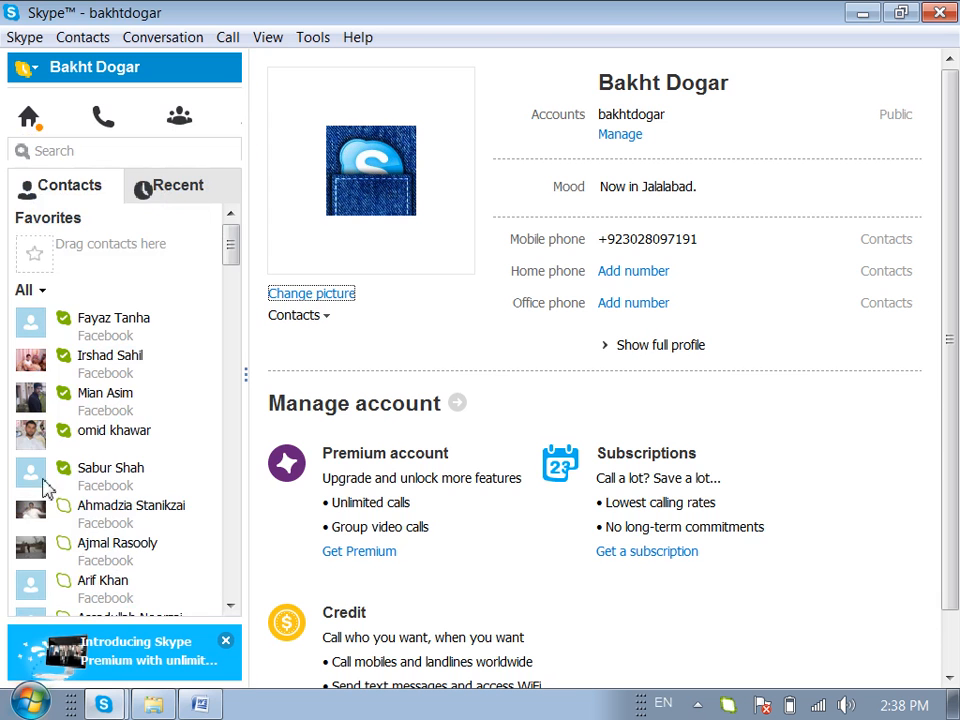
pyautogui.click(862, 13)
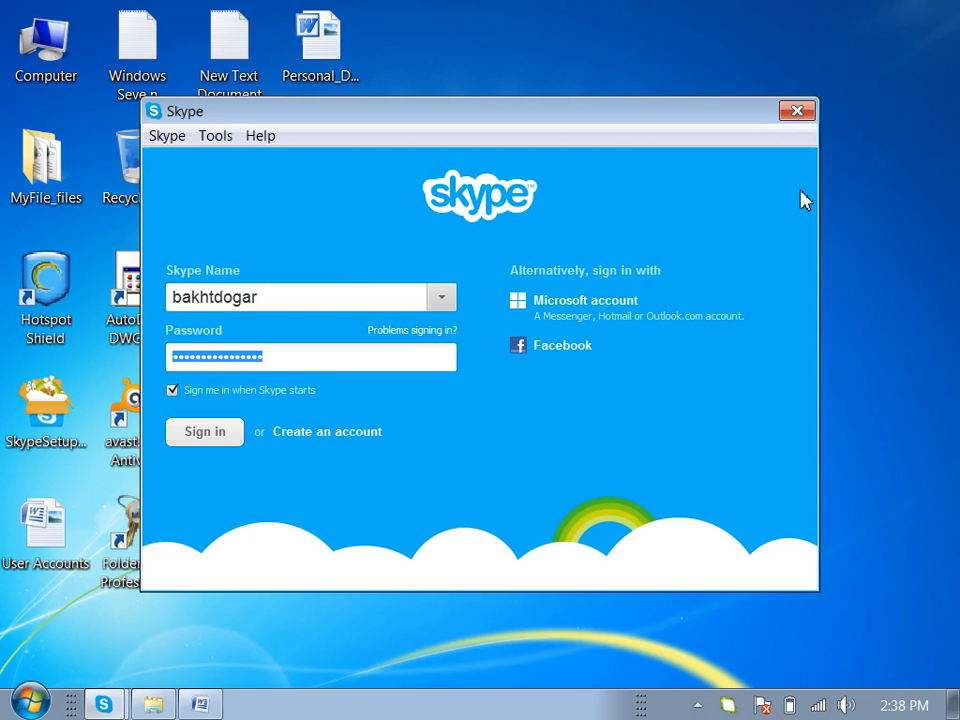
pyautogui.click(330, 292)
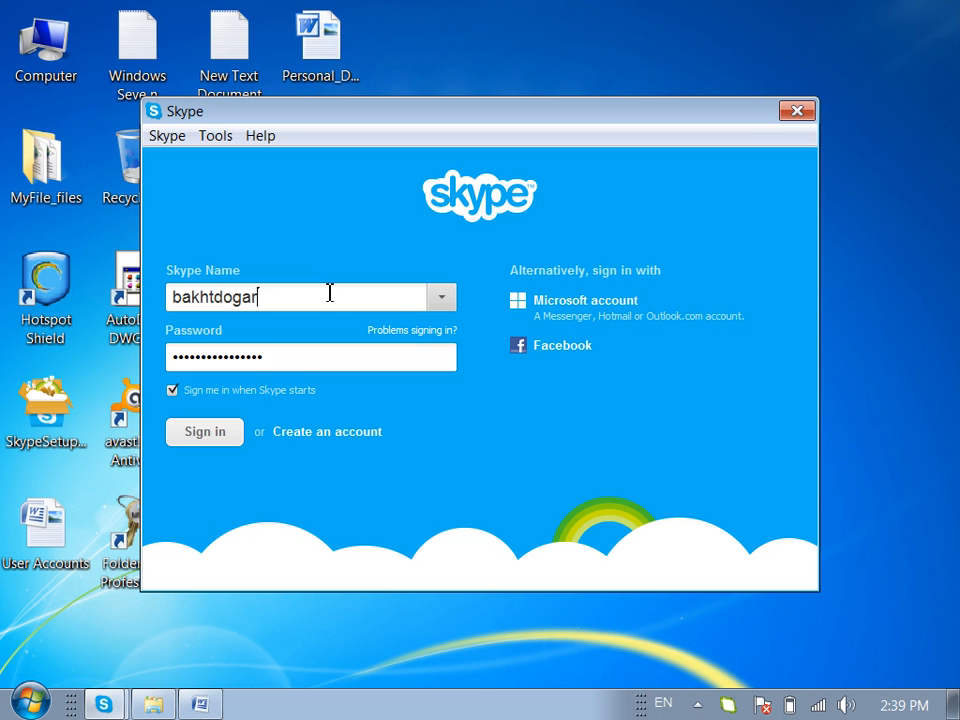
pyautogui.click(798, 111)
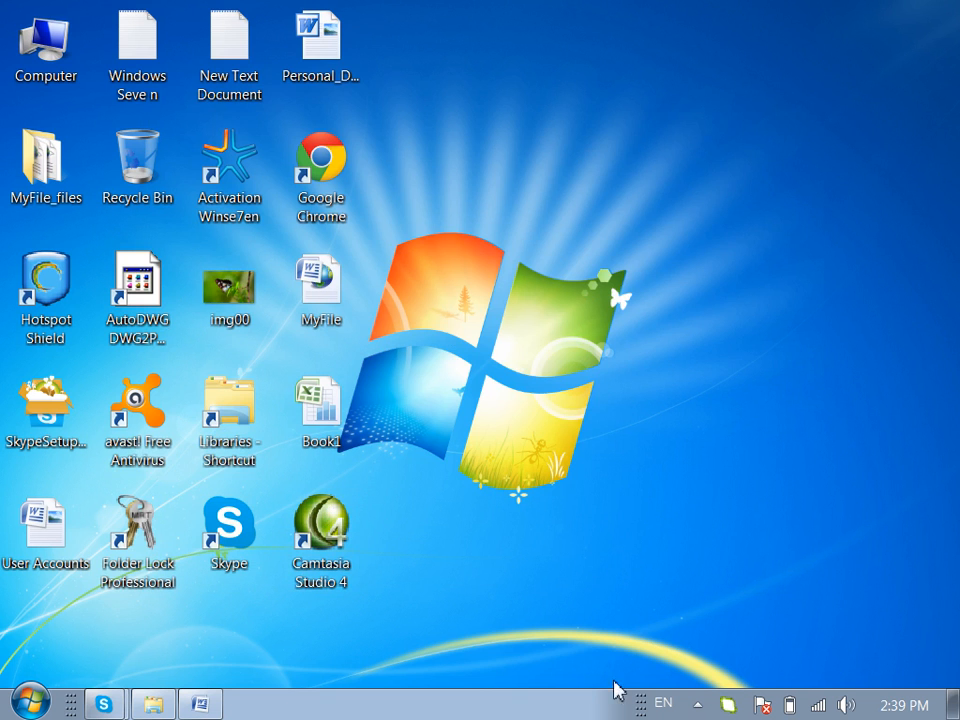
# Load Facebook in Chrome, dismiss the extension notice, and type the account password.
pyautogui.doubleClick(322, 193)
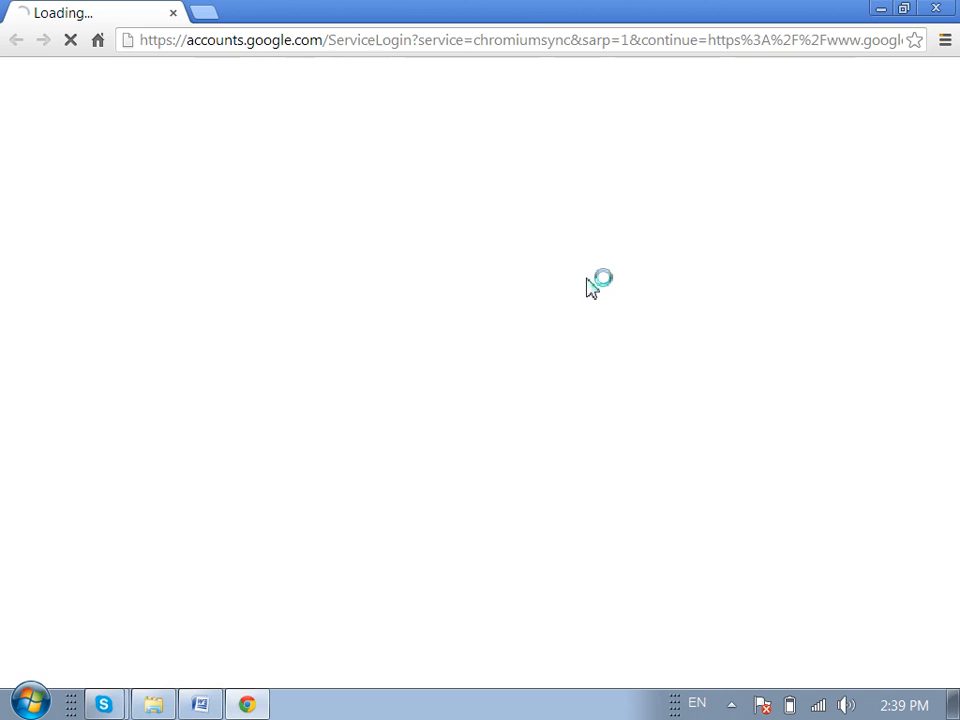
pyautogui.click(540, 42)
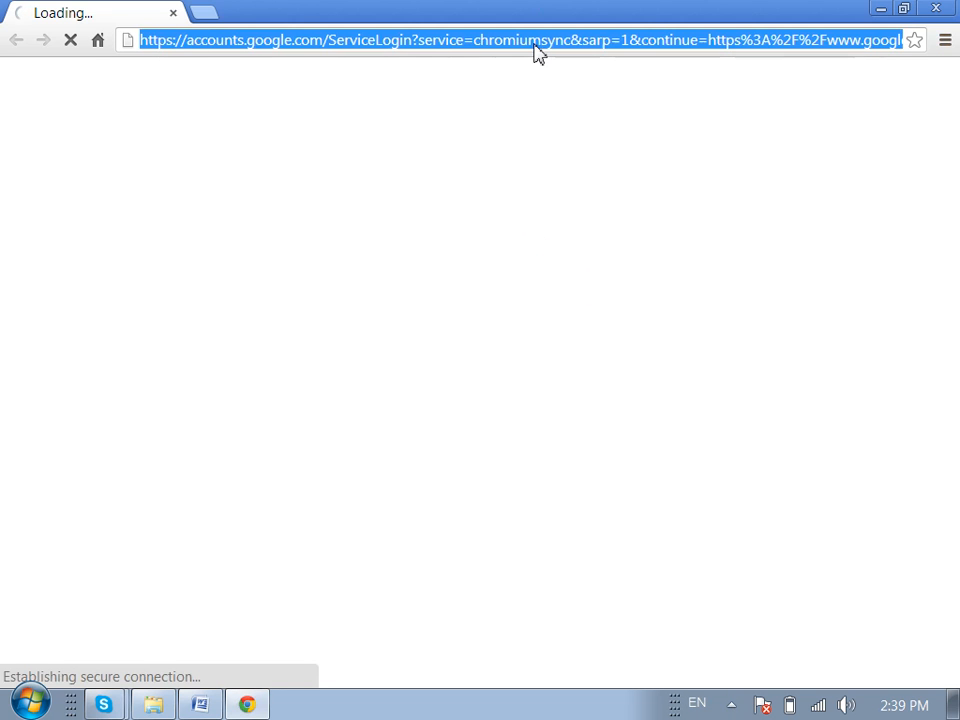
pyautogui.write('facebook.com')
pyautogui.press('Return')
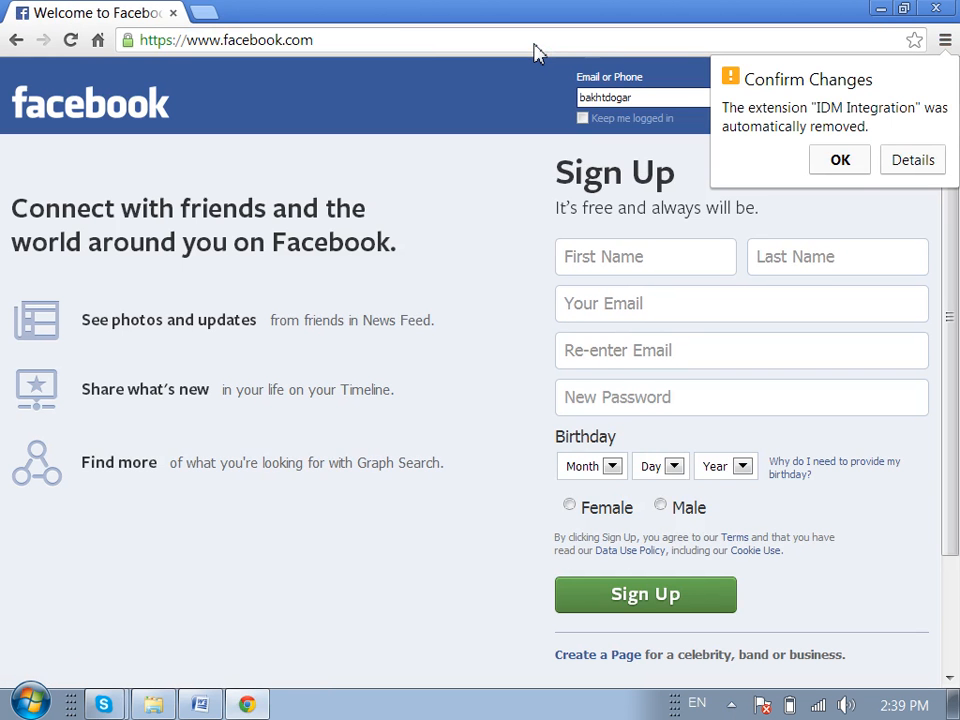
pyautogui.click(841, 163)
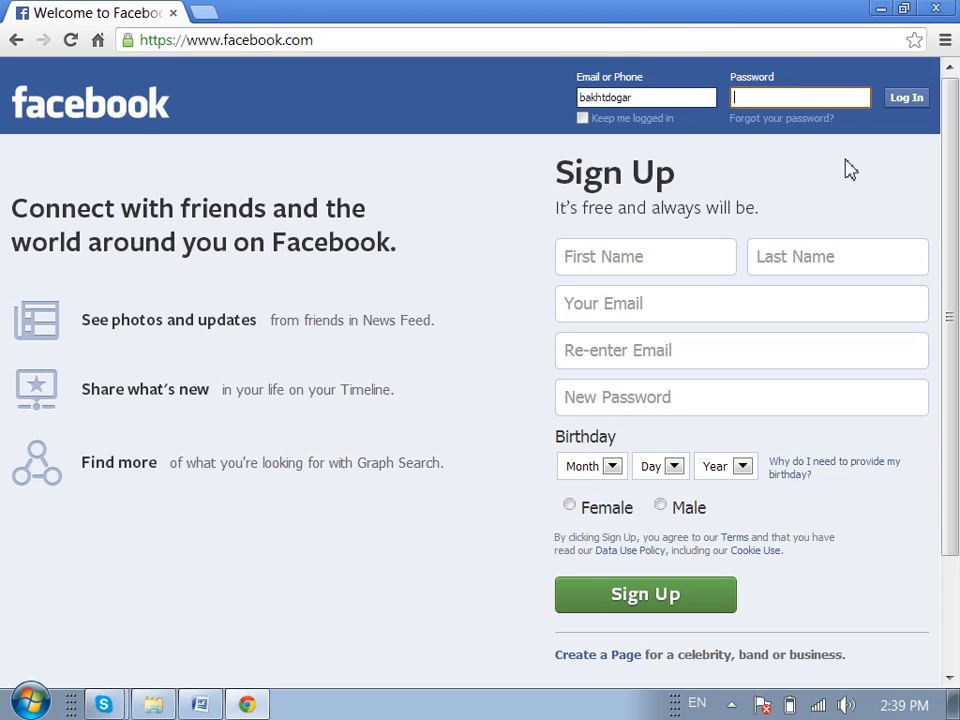
pyautogui.write('******')
# Inspect the password field's page code, then close the Chrome window.
pyautogui.rightClick(802, 97)
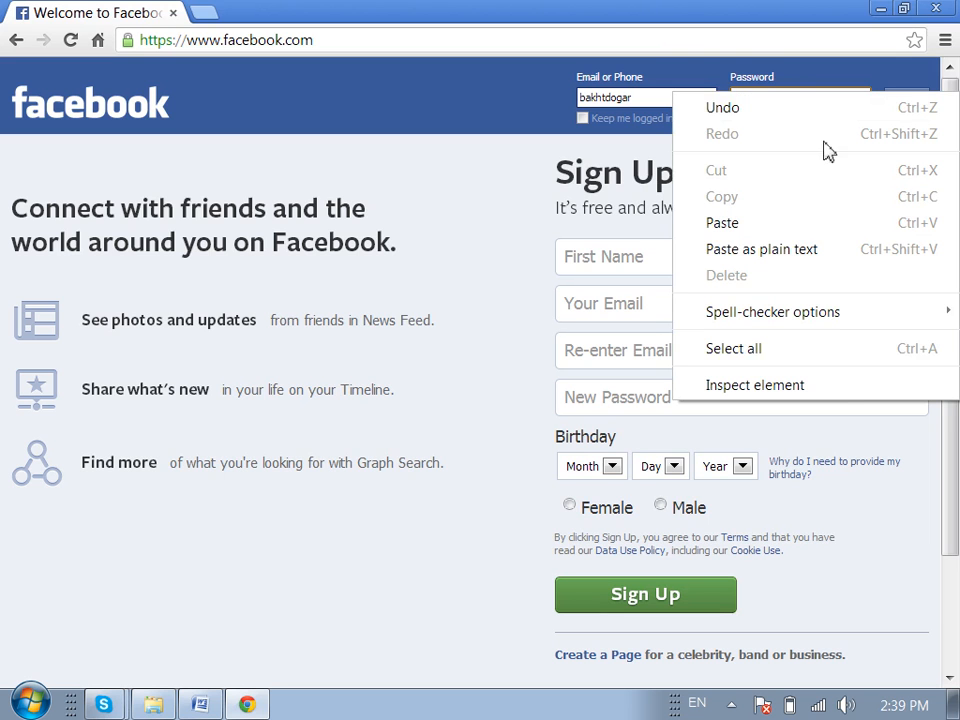
pyautogui.click(836, 392)
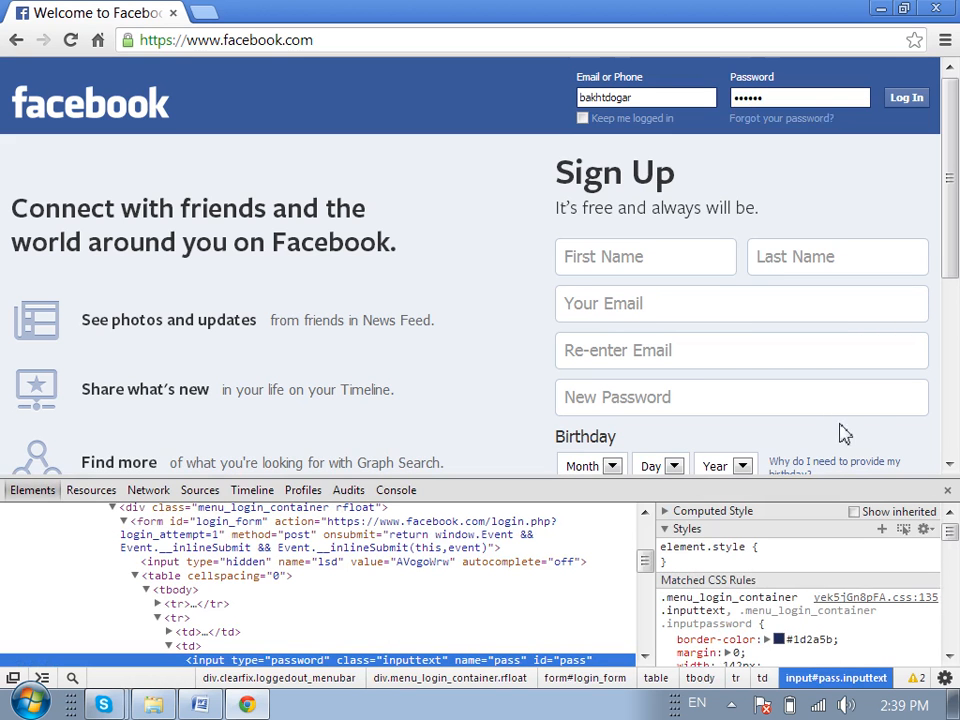
pyautogui.scroll(-3, 948, 660)
pyautogui.click(646, 657)
pyautogui.click(646, 657)
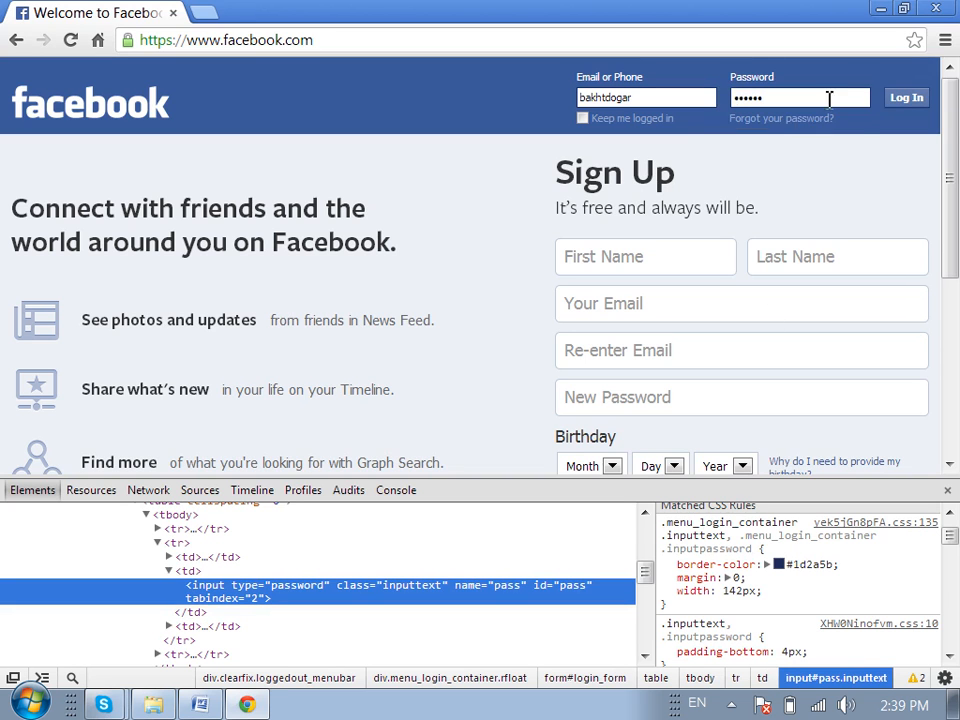
pyautogui.click(936, 9)
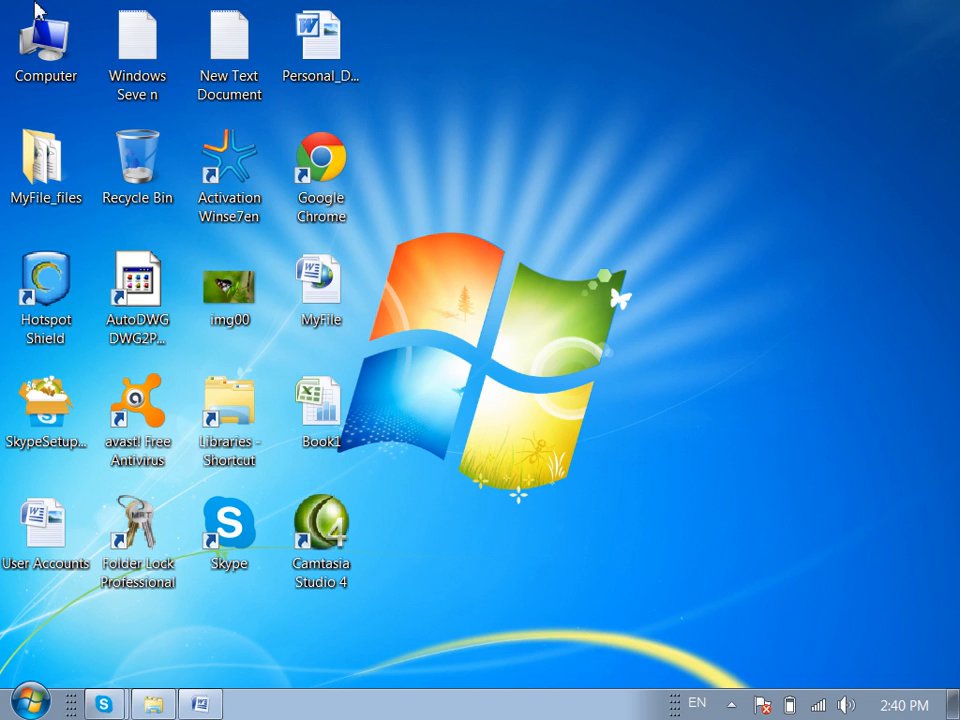
# Open the Google account sign-up form in Chrome and enter the first and last name.
pyautogui.click(321, 165)
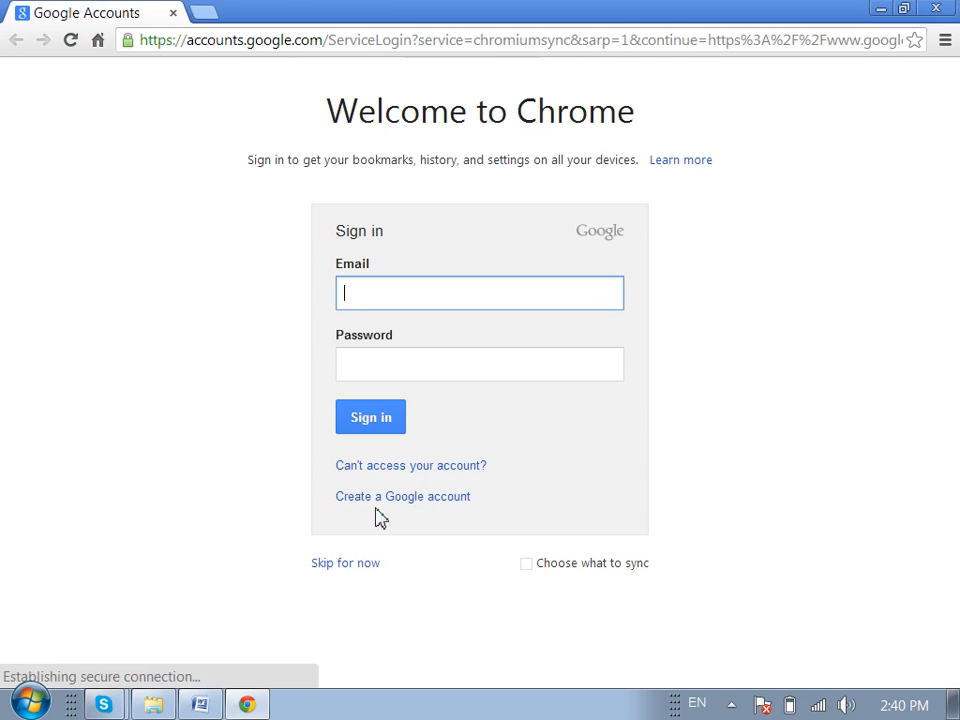
pyautogui.click(265, 42)
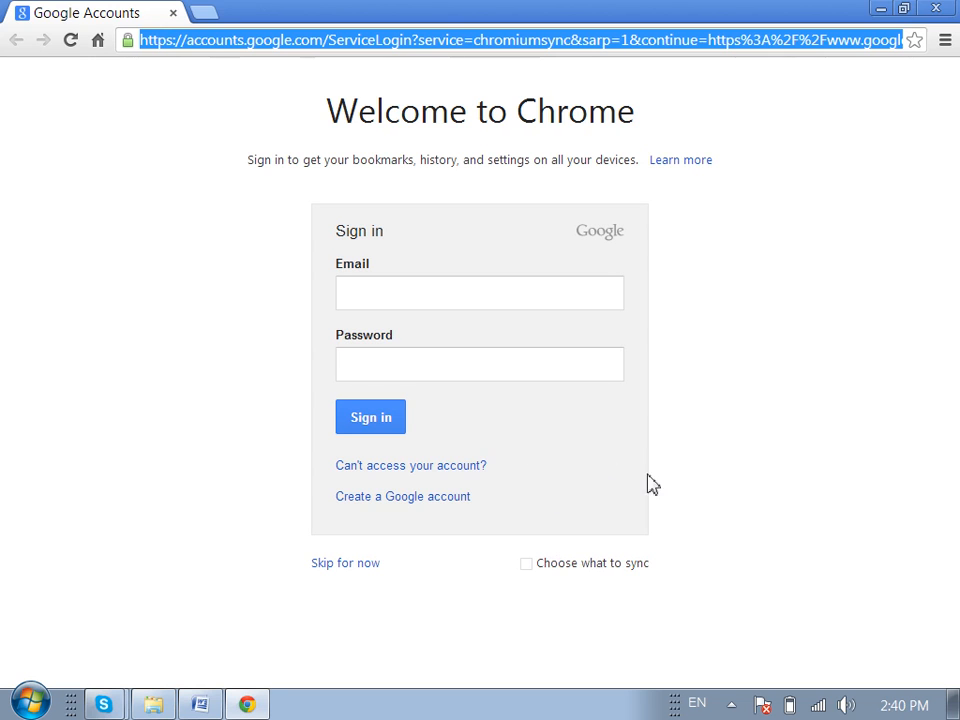
pyautogui.click(430, 497)
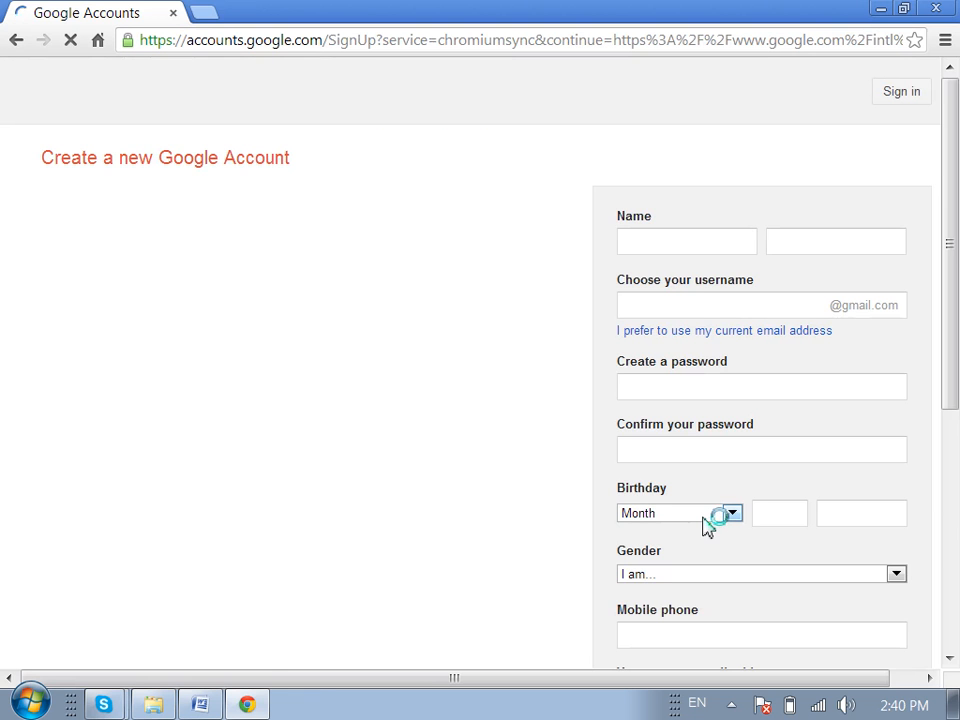
pyautogui.click(705, 250)
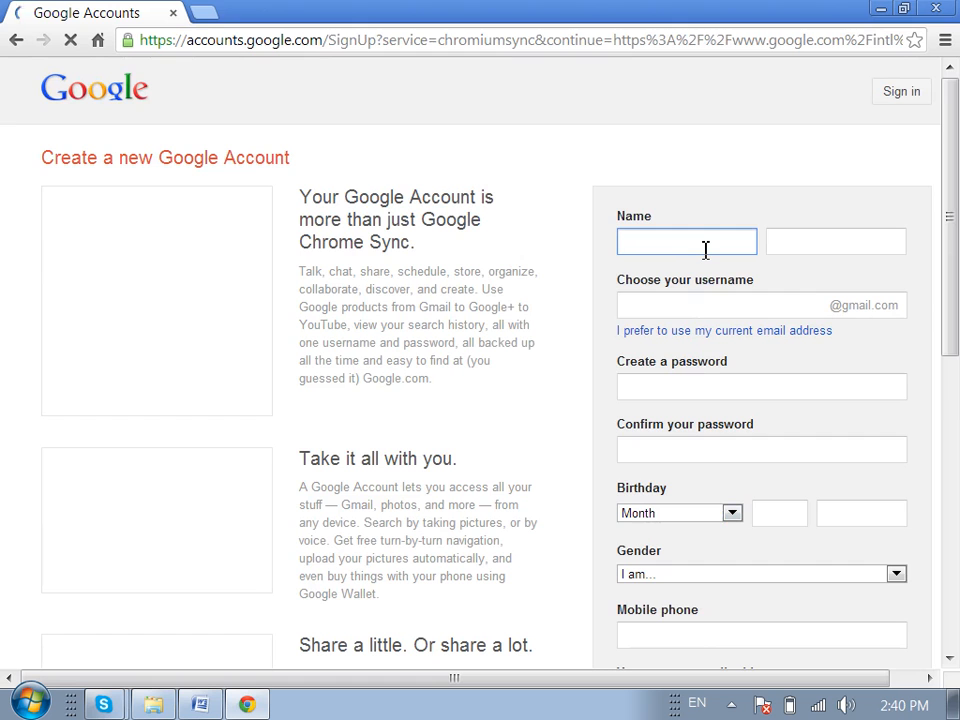
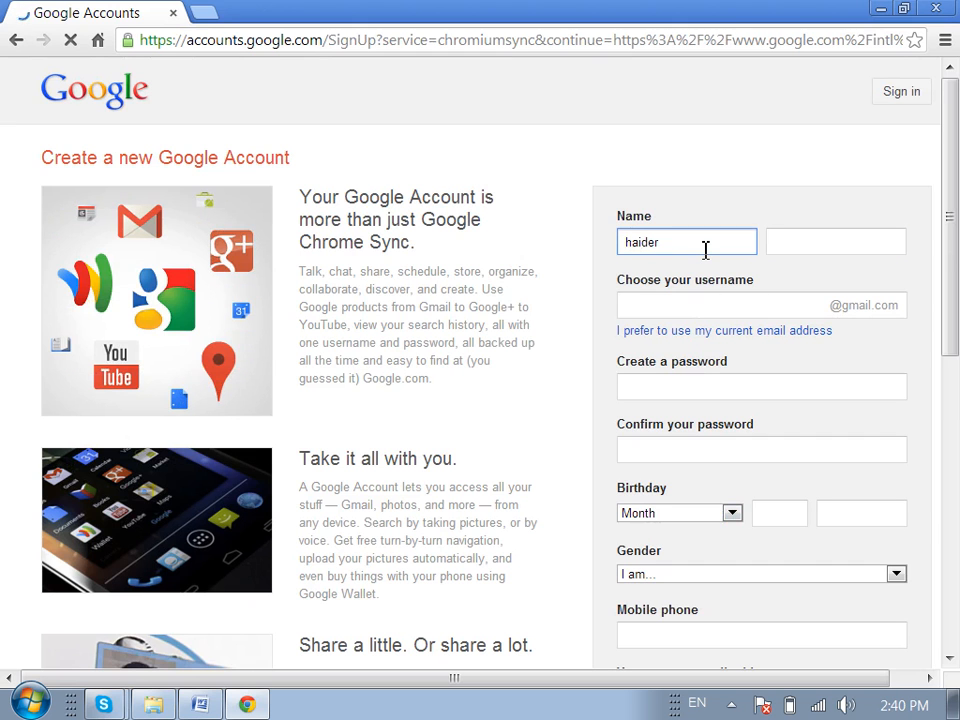
pyautogui.press('Tab')
# Enter a username, then pick an available suggested username instead.
pyautogui.press('Tab')
pyautogui.press('Tab')
pyautogui.click(690, 300)
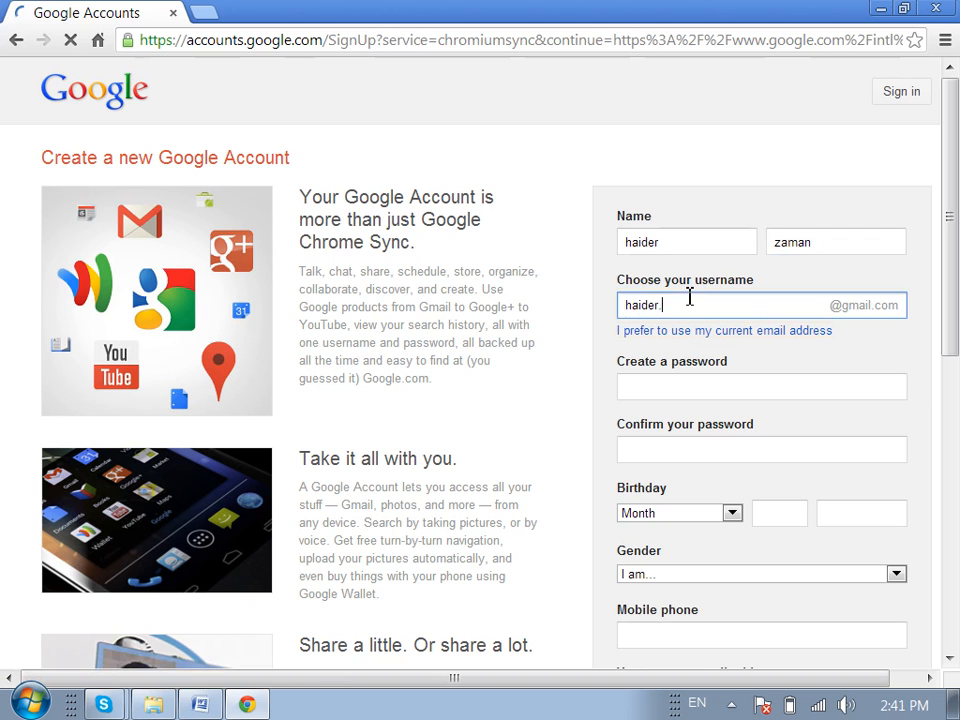
pyautogui.press('Tab')
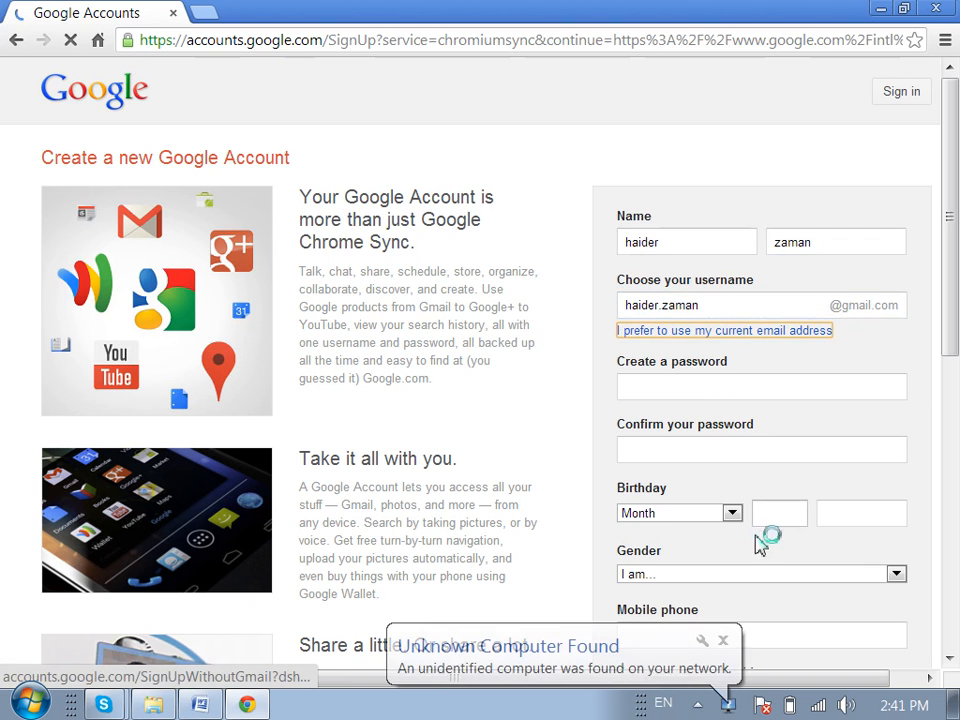
pyautogui.click(724, 638)
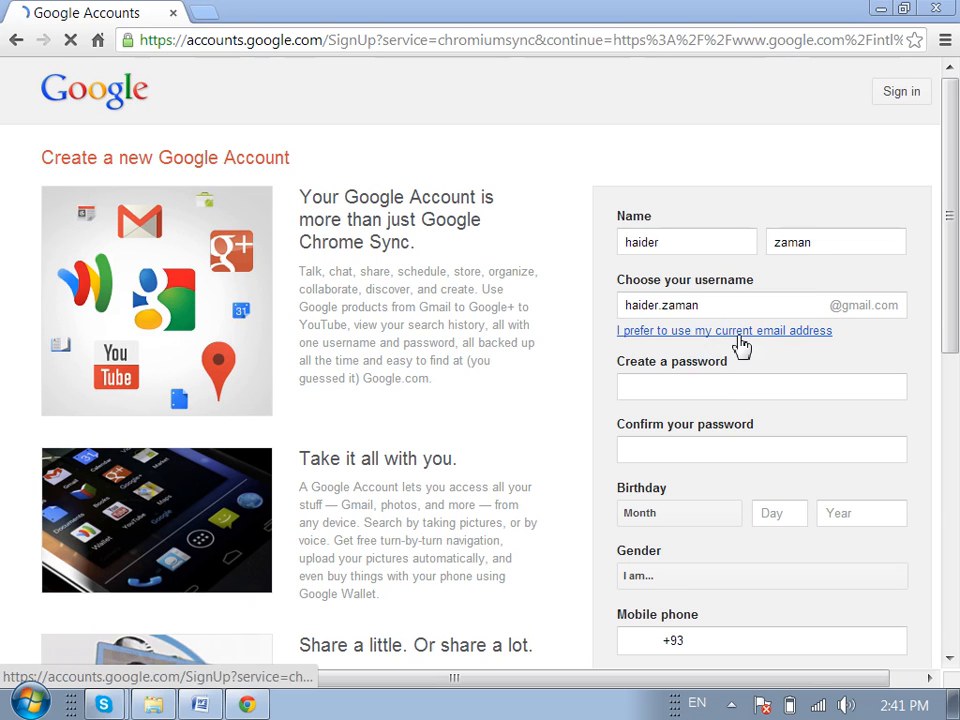
pyautogui.click(681, 389)
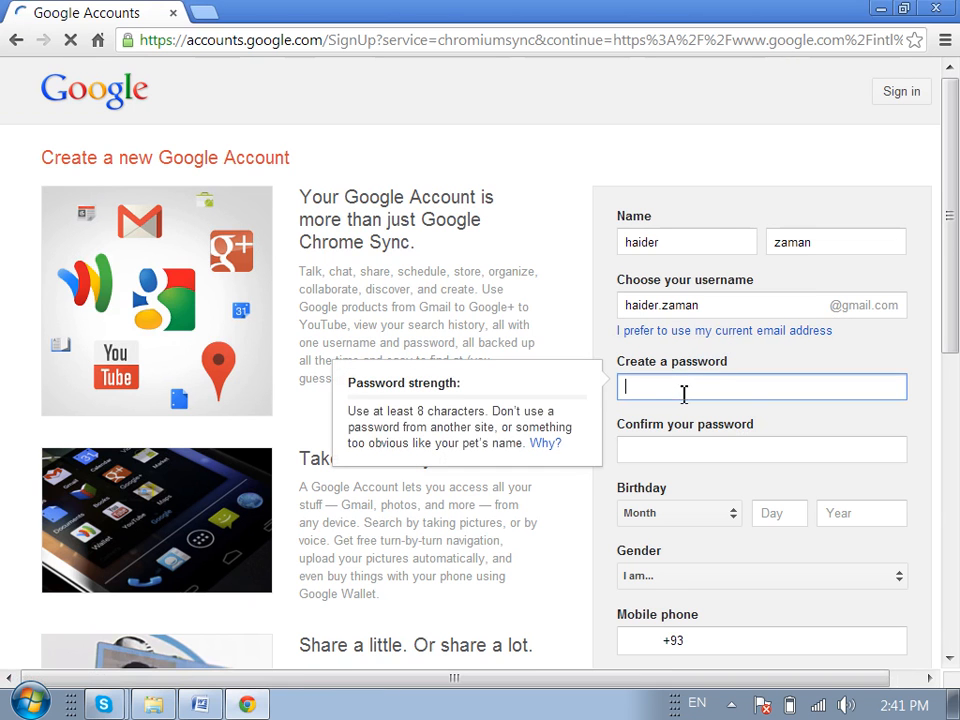
pyautogui.click(812, 300)
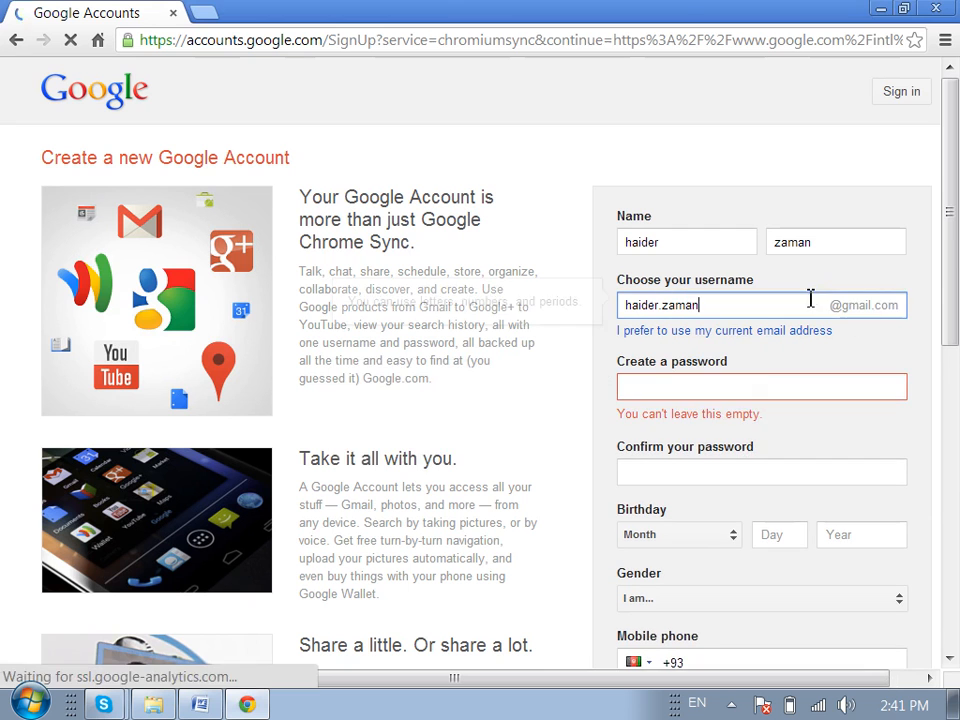
pyautogui.click(740, 390)
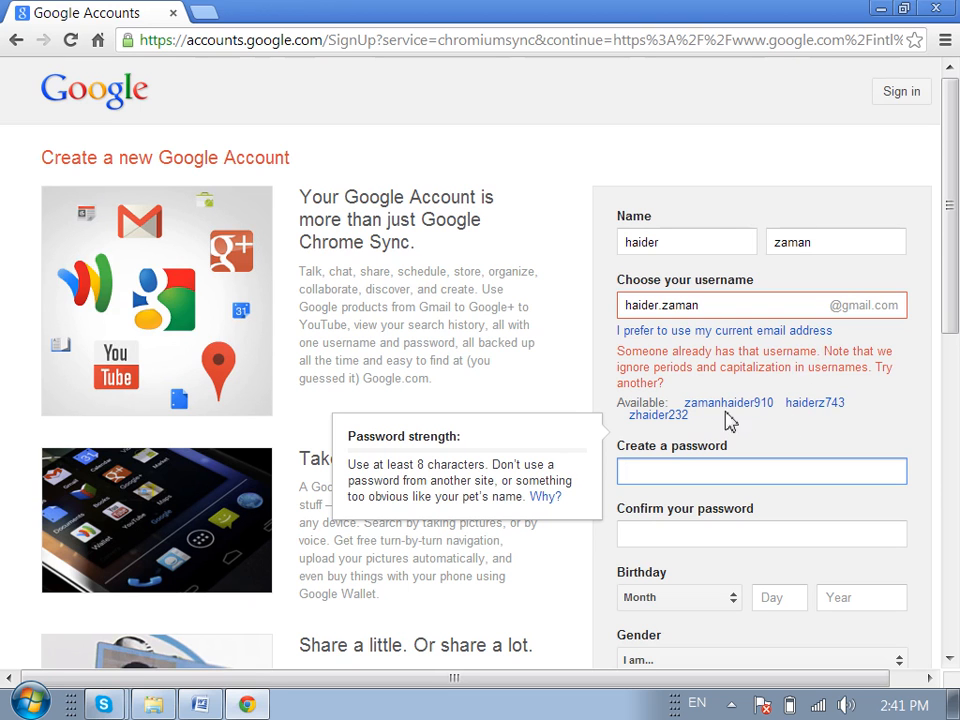
pyautogui.click(829, 405)
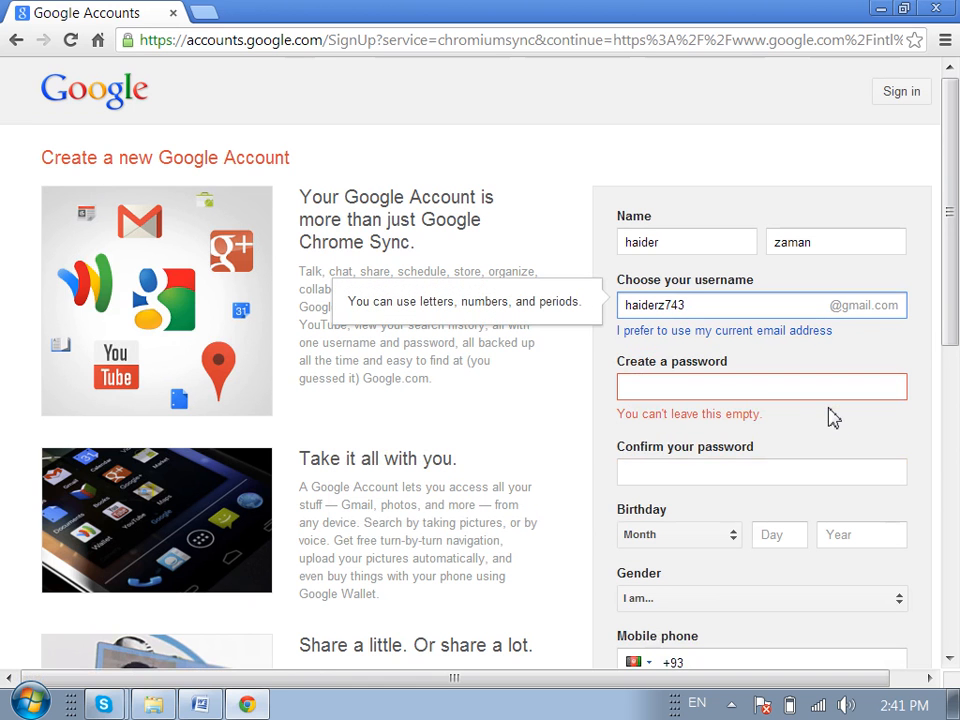
# Enter the new account password and confirm it.
pyautogui.click(763, 398)
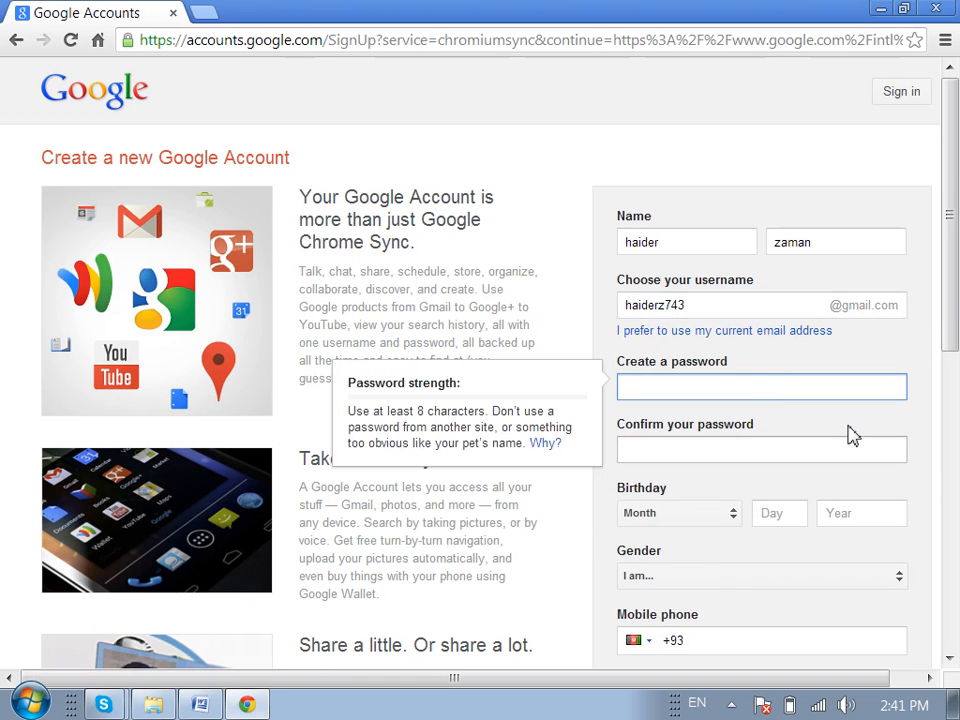
pyautogui.write('•••••••••••')
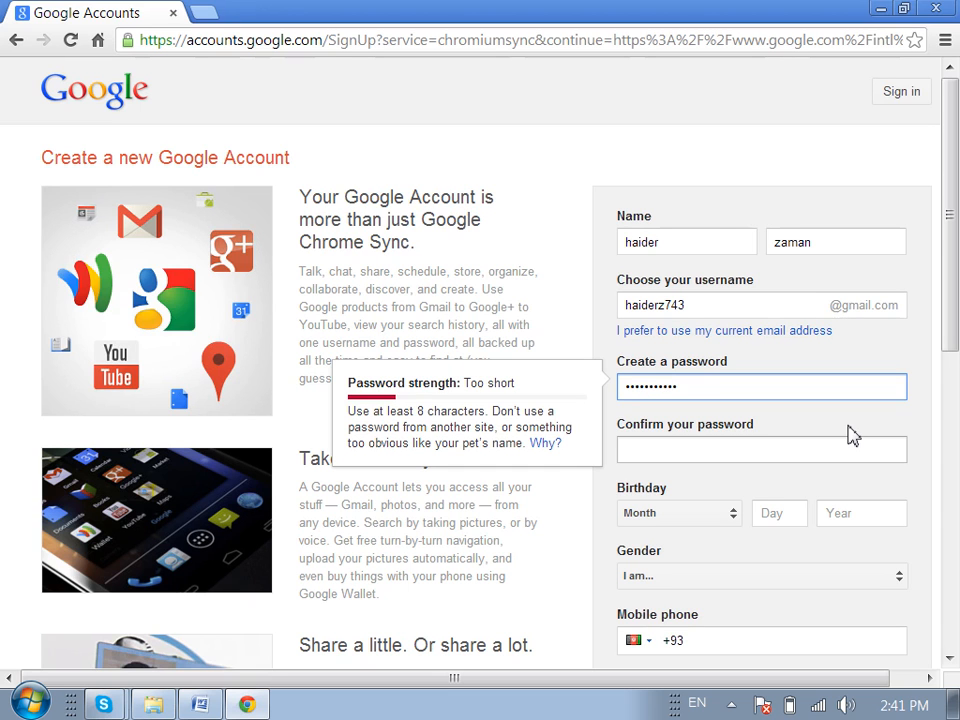
pyautogui.write('••••')
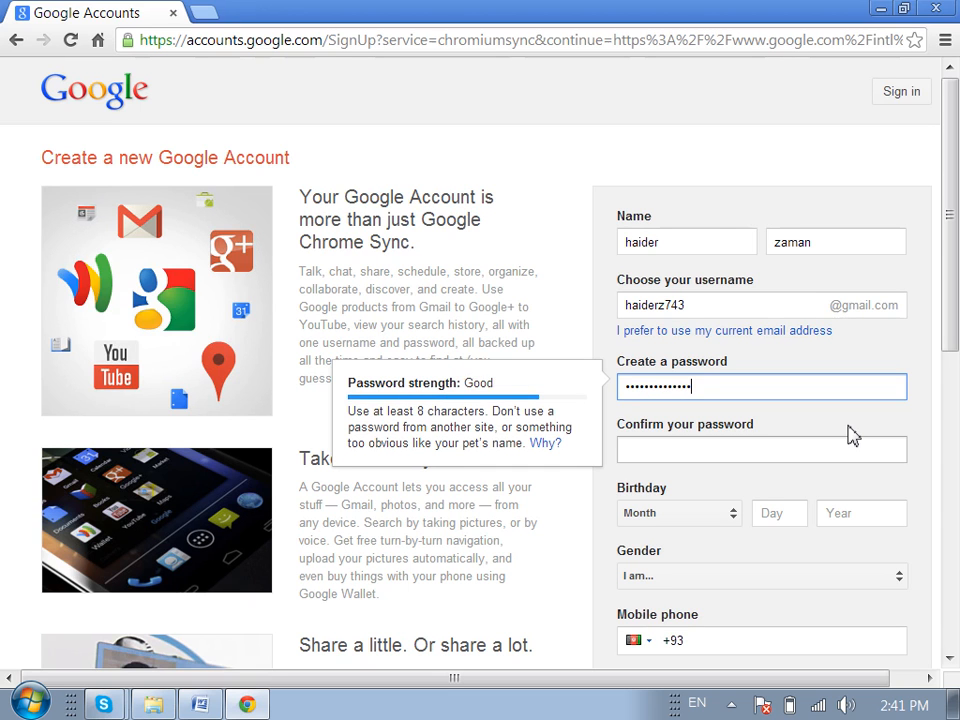
pyautogui.press('Tab')
pyautogui.write('••••••••••••••')
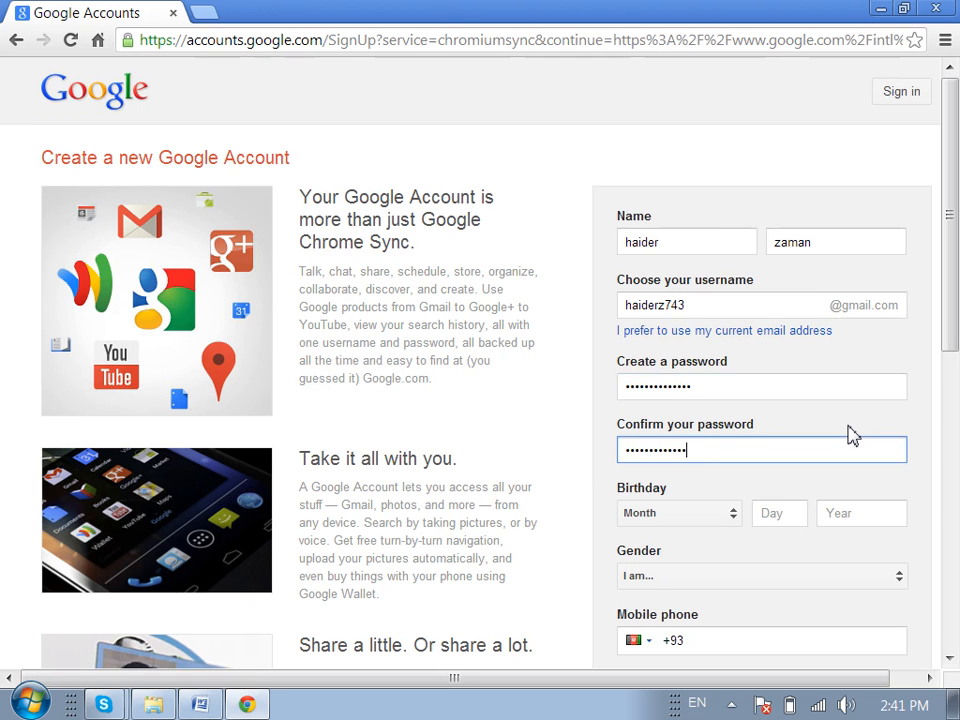
# Set the birthday to January 01, 1985.
pyautogui.press('Tab')
pyautogui.click(664, 516)
pyautogui.click(684, 391)
pyautogui.click(760, 514)
pyautogui.write('01')
pyautogui.press('Tab')
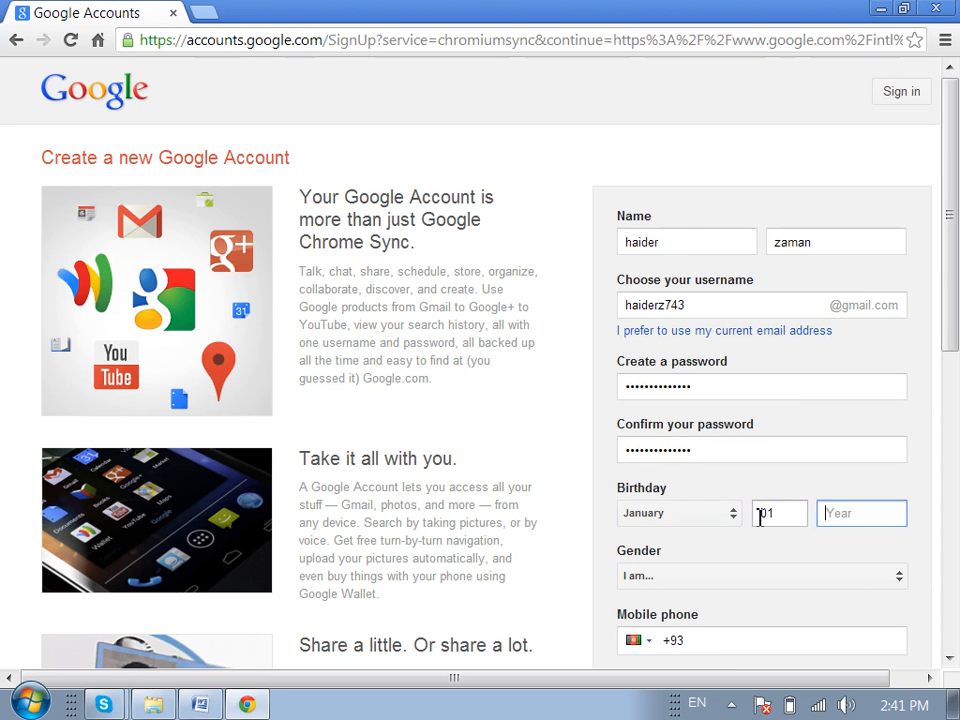
pyautogui.write('1985')
# Choose Male as the gender and move to the mobile phone field.
pyautogui.moveTo(957, 318); pyautogui.dragTo(957, 359)
pyautogui.click(720, 426)
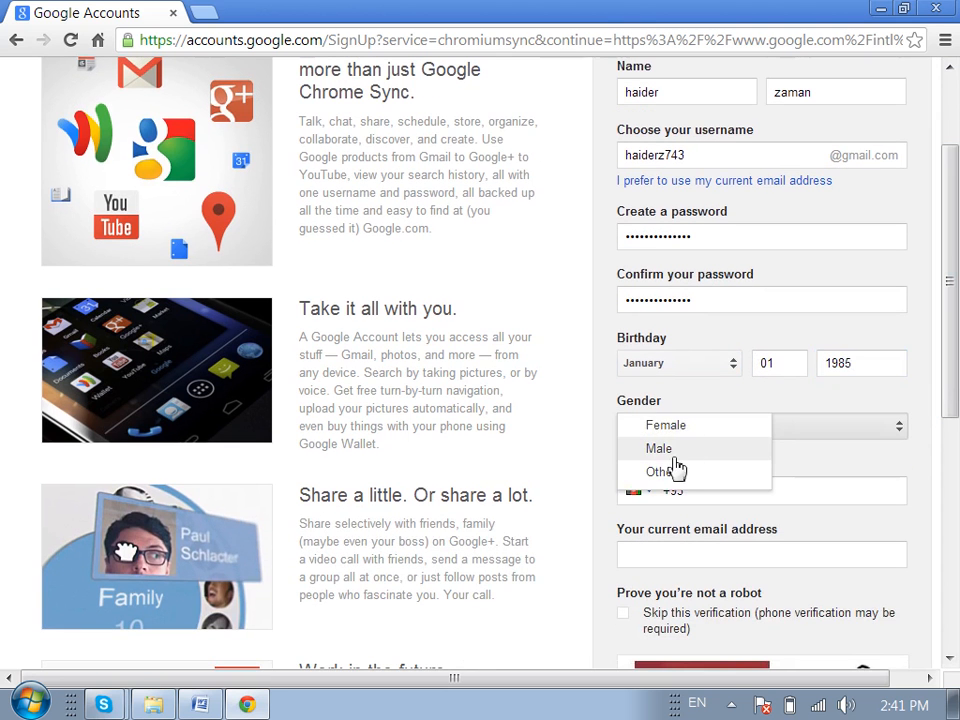
pyautogui.click(676, 458)
pyautogui.click(748, 494)
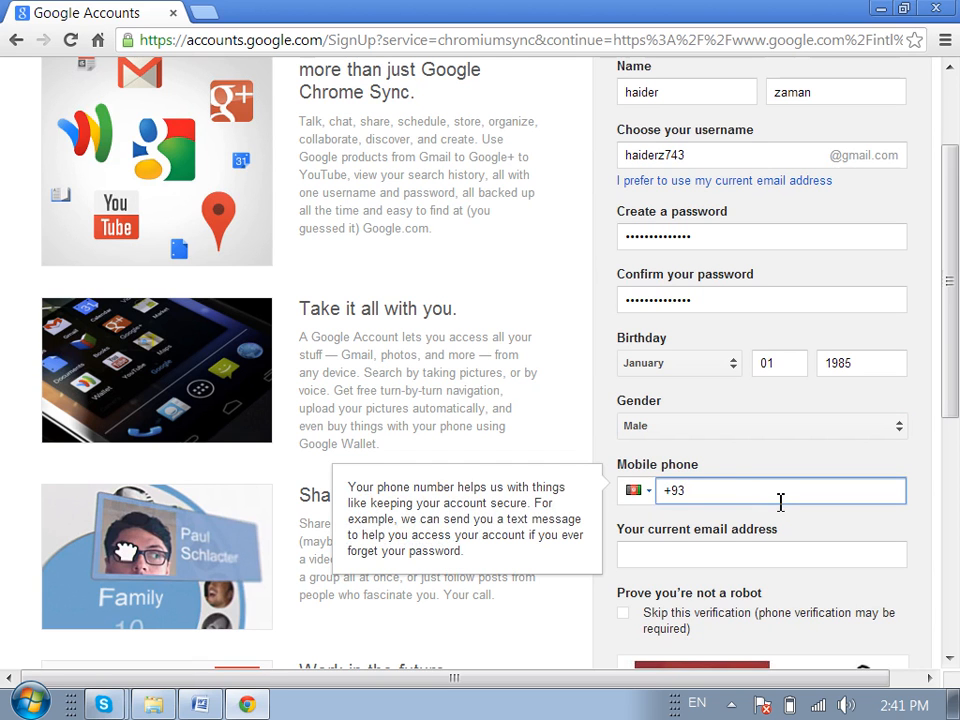
pyautogui.scroll(-2, 752, 440)
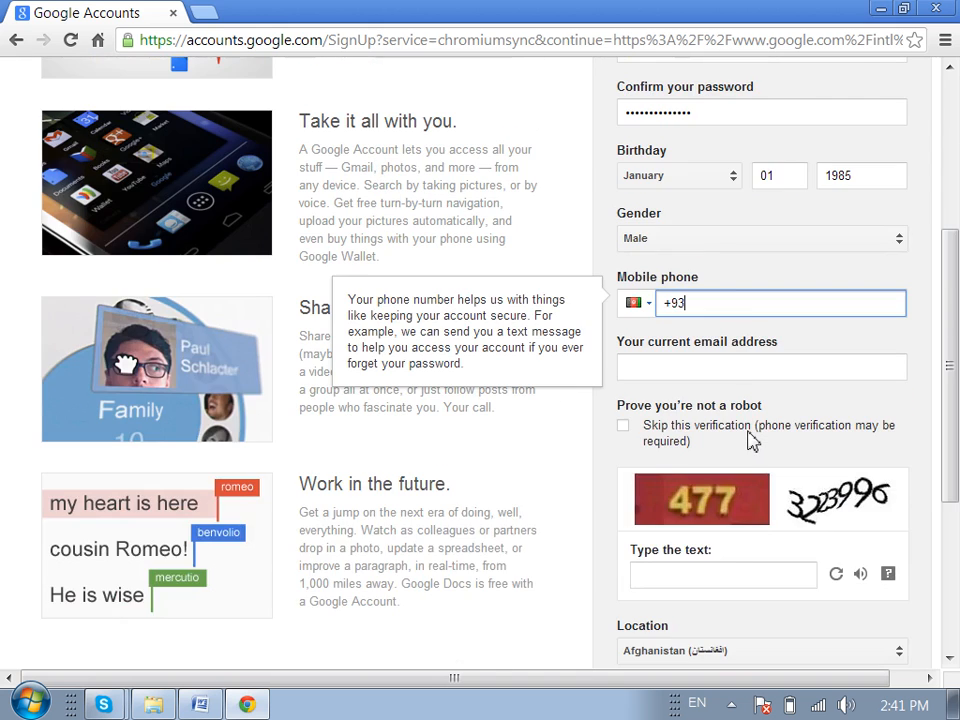
# Enter the mobile phone number and the current email address.
pyautogui.scroll(1, 752, 440)
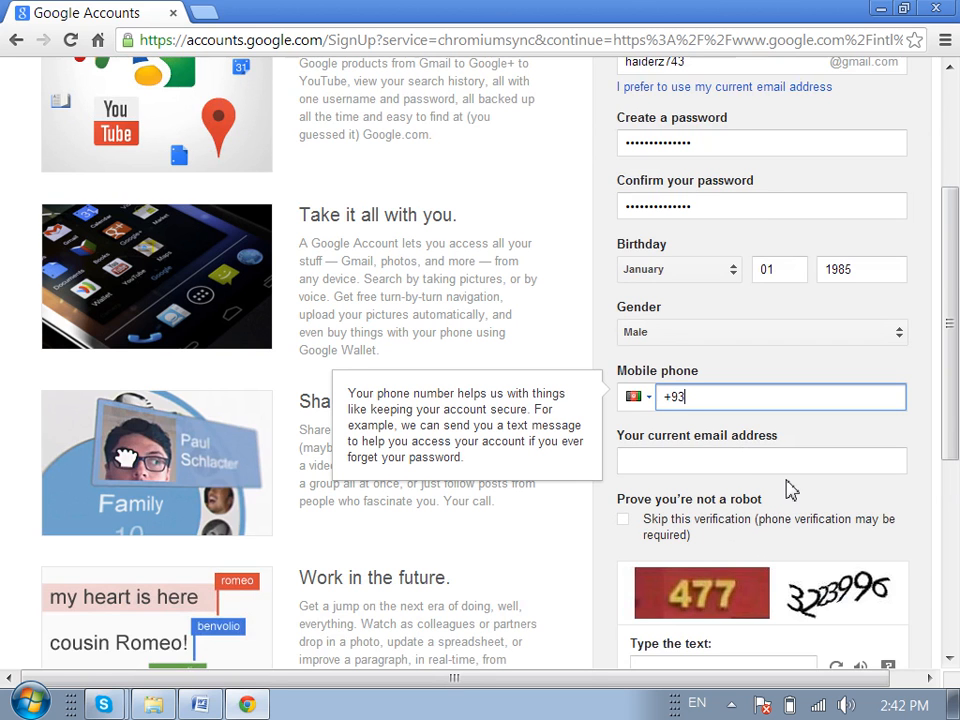
pyautogui.click(791, 458)
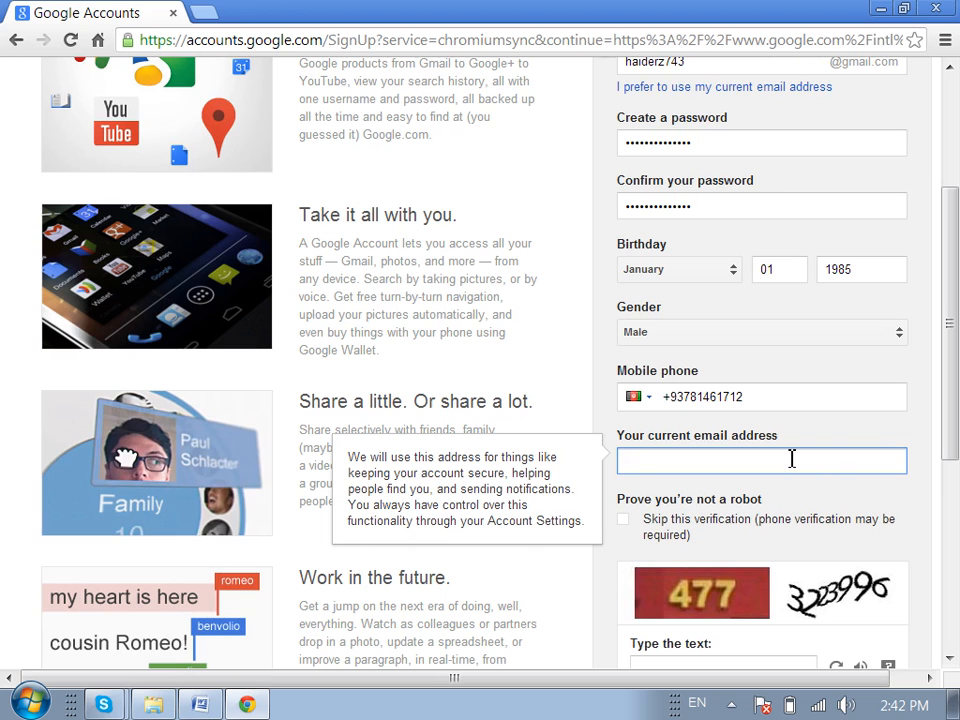
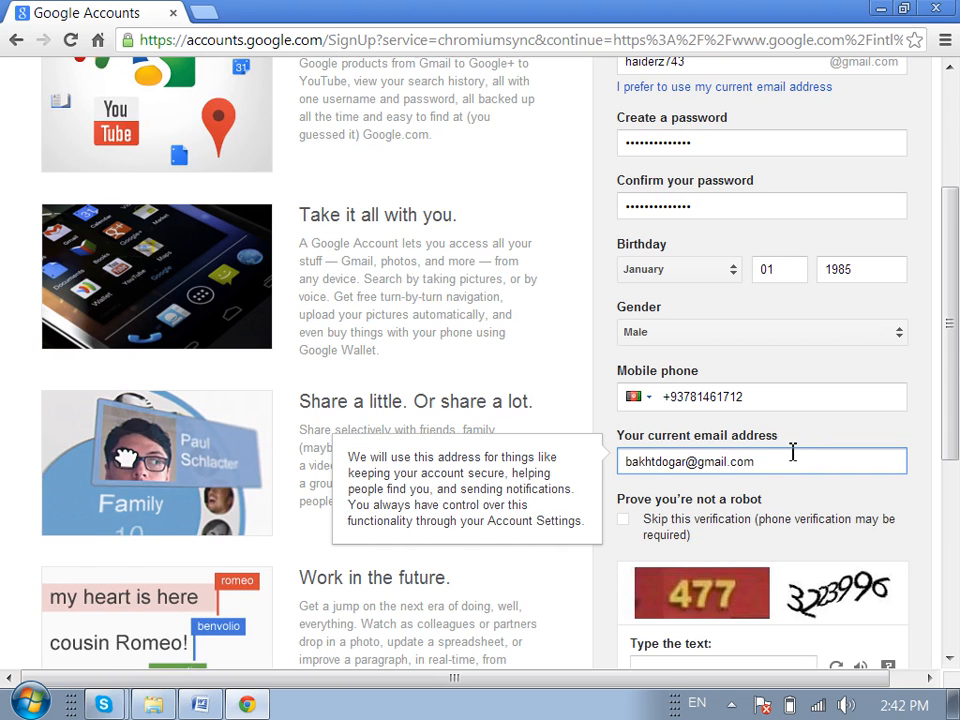
# Type the captcha answer, agree to the Terms of Service, and submit with Next step.
pyautogui.scroll(-2, 798, 453)
pyautogui.click(741, 484)
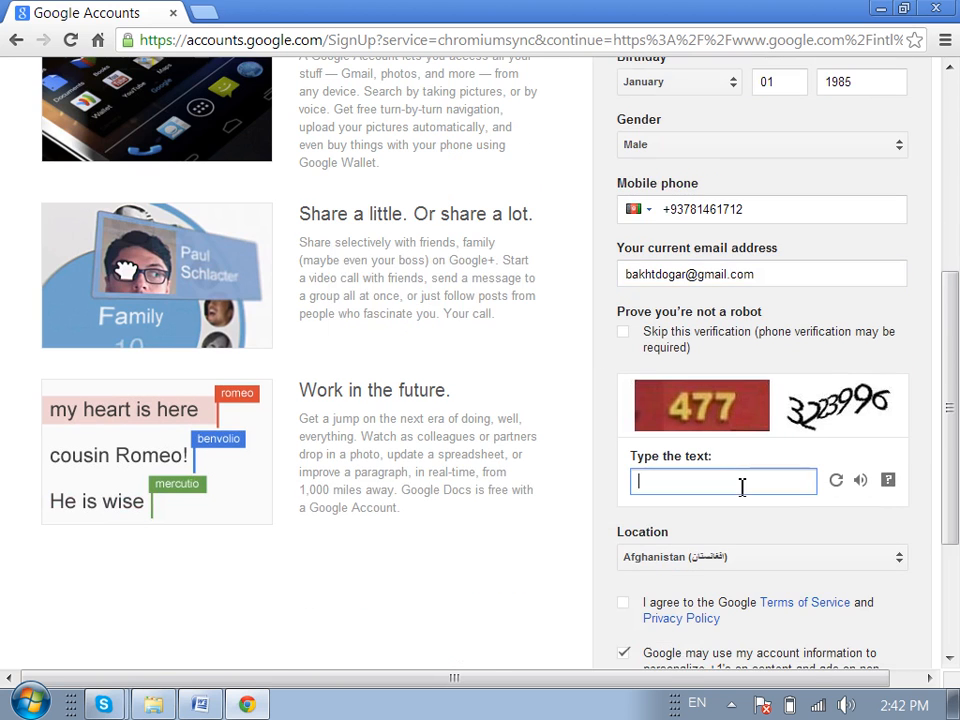
pyautogui.write('477 3239976')
pyautogui.press('BackSpace')
pyautogui.press('BackSpace')
pyautogui.press('BackSpace')
pyautogui.press('BackSpace')
pyautogui.press('BackSpace')
pyautogui.press('BackSpace')
pyautogui.press('BackSpace')
pyautogui.write('322399')
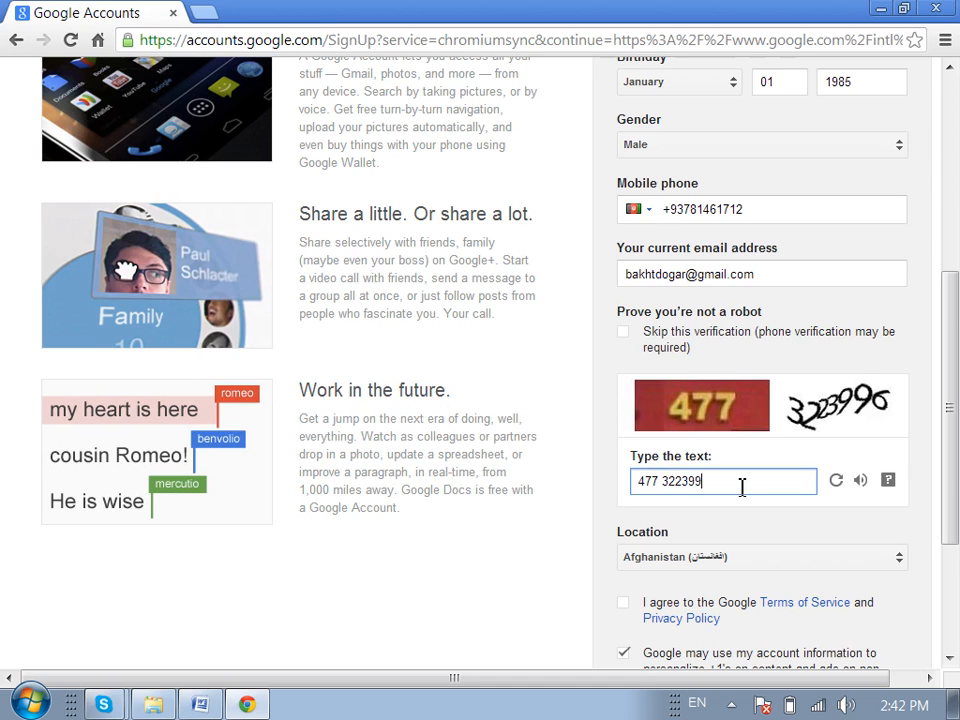
pyautogui.write('6')
pyautogui.moveTo(953, 394); pyautogui.dragTo(955, 472)
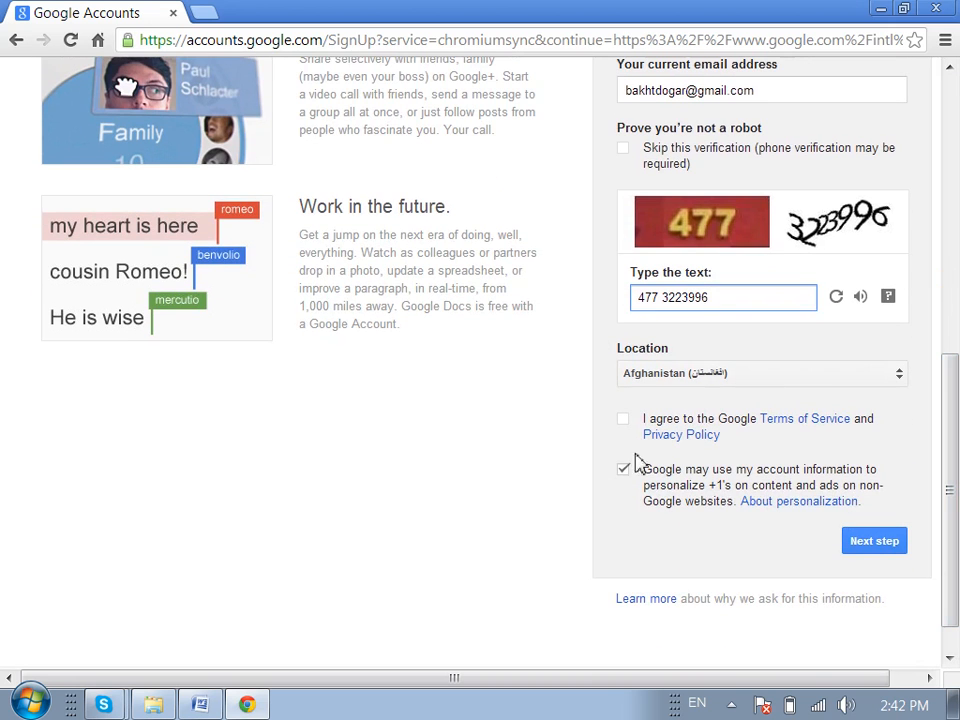
pyautogui.click(624, 421)
pyautogui.click(874, 546)
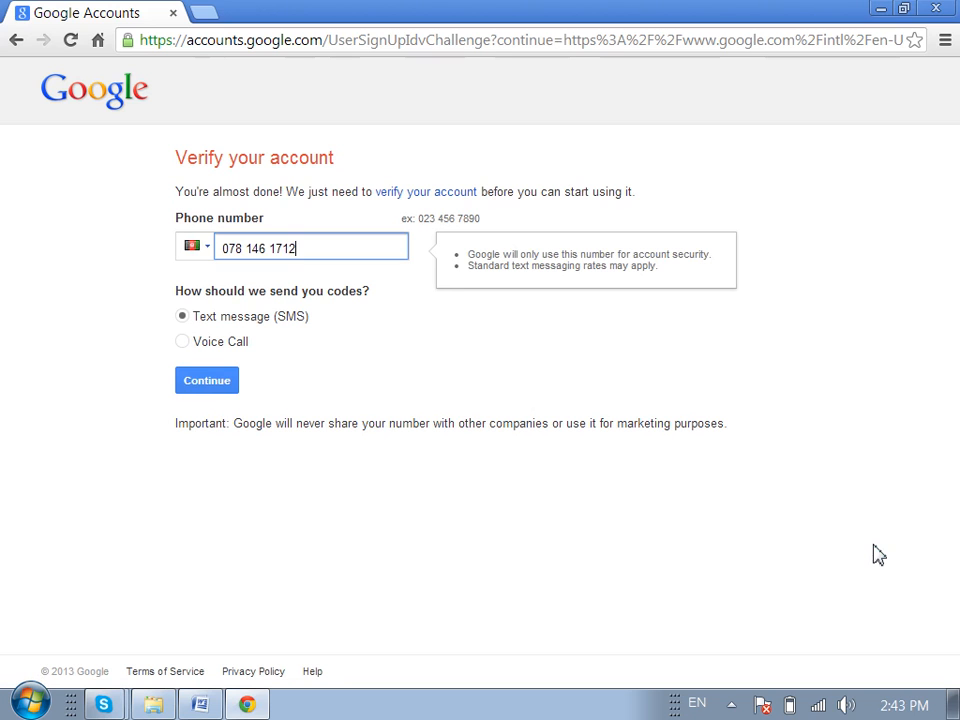
# Choose Voice Call delivery for the verification code and continue.
pyautogui.click(198, 349)
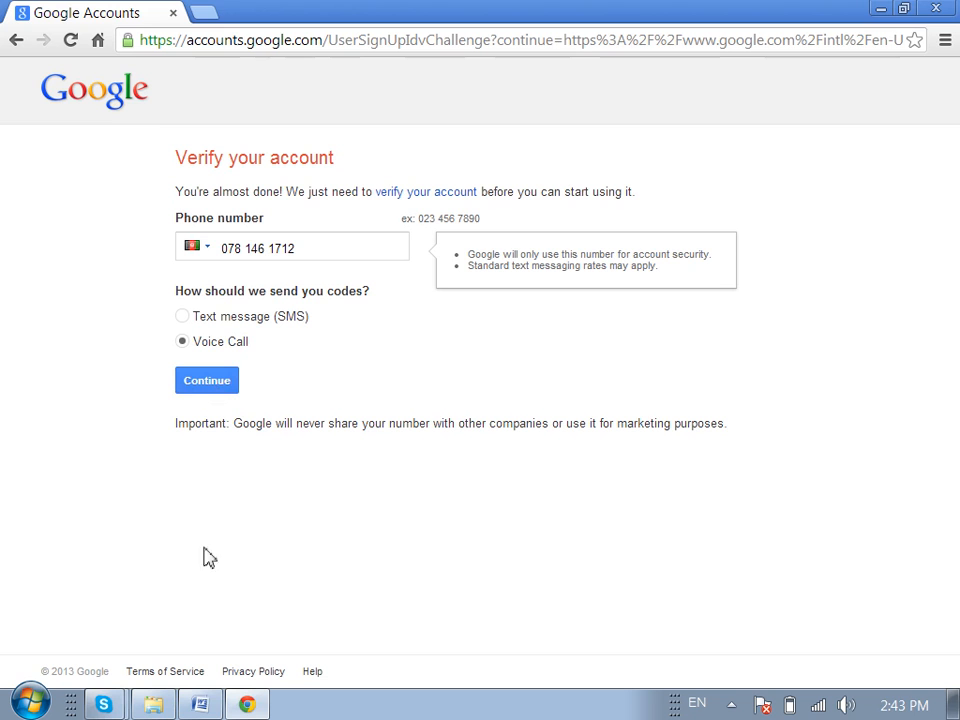
pyautogui.click(197, 384)
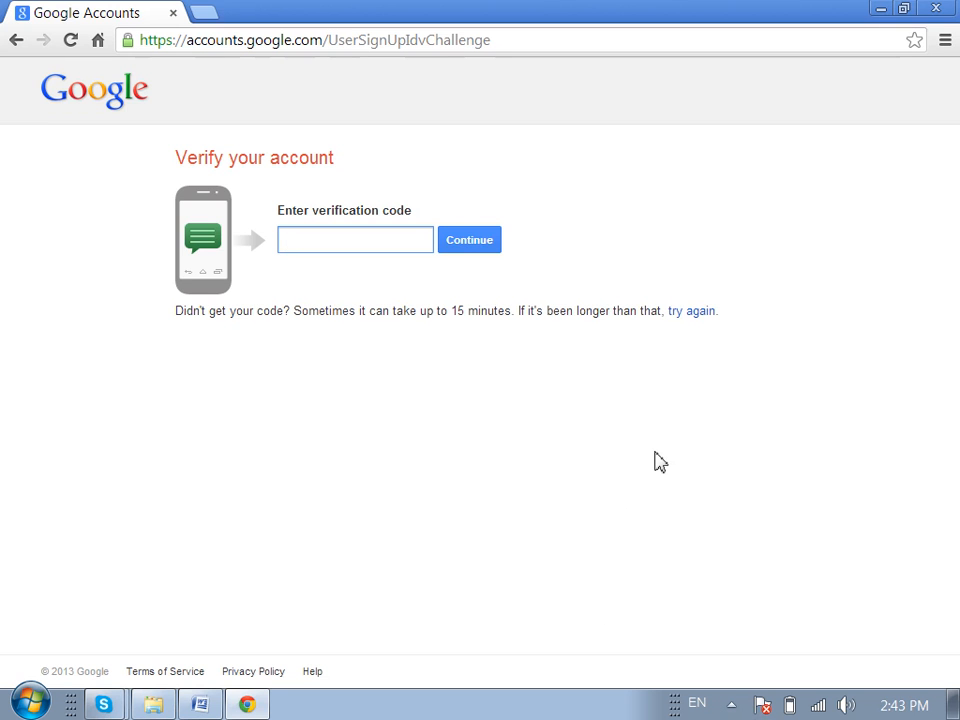
# Enter the phone verification code and continue.
pyautogui.click(477, 249)
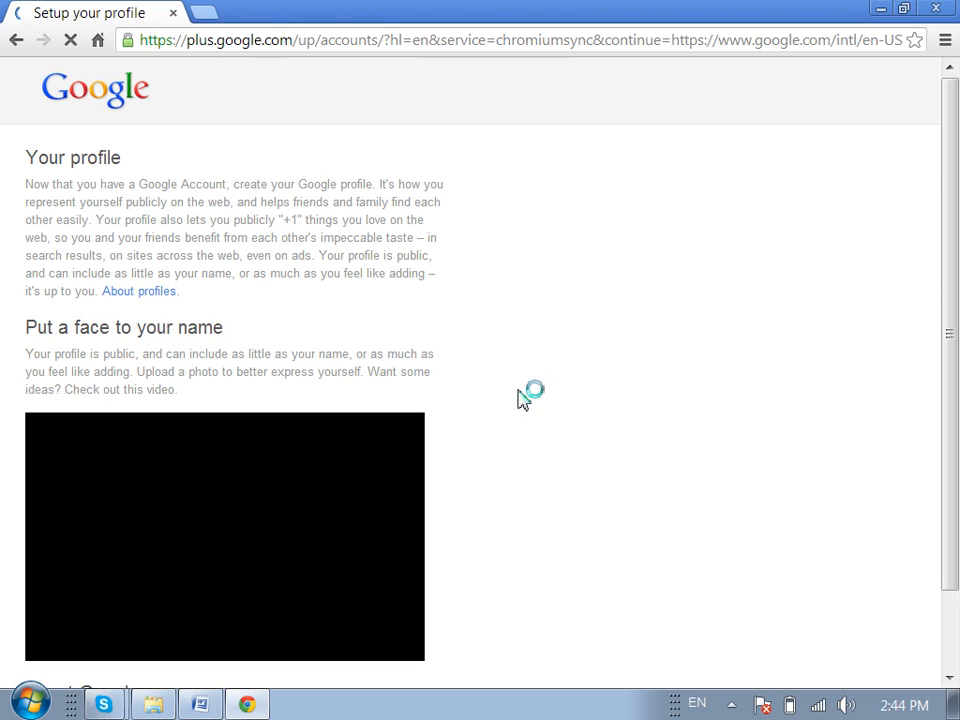
# Scroll up and down the Google+ profile setup page while it loads.
pyautogui.scroll(-2, 373, 203)
pyautogui.scroll(2, 360, 317)
pyautogui.scroll(-2, 360, 321)
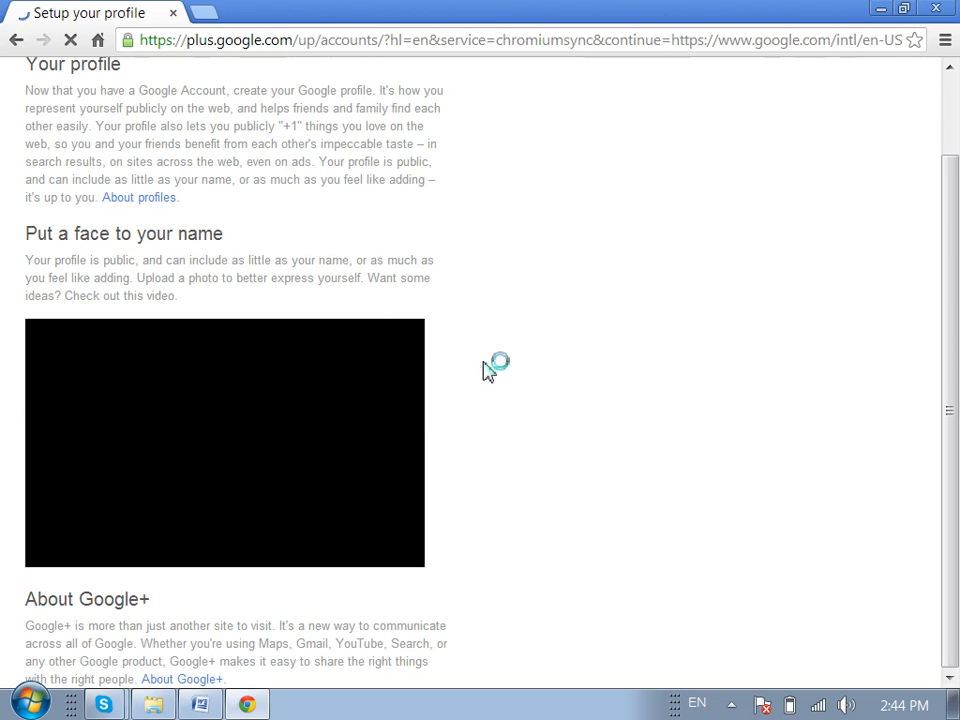
pyautogui.scroll(2, 480, 368)
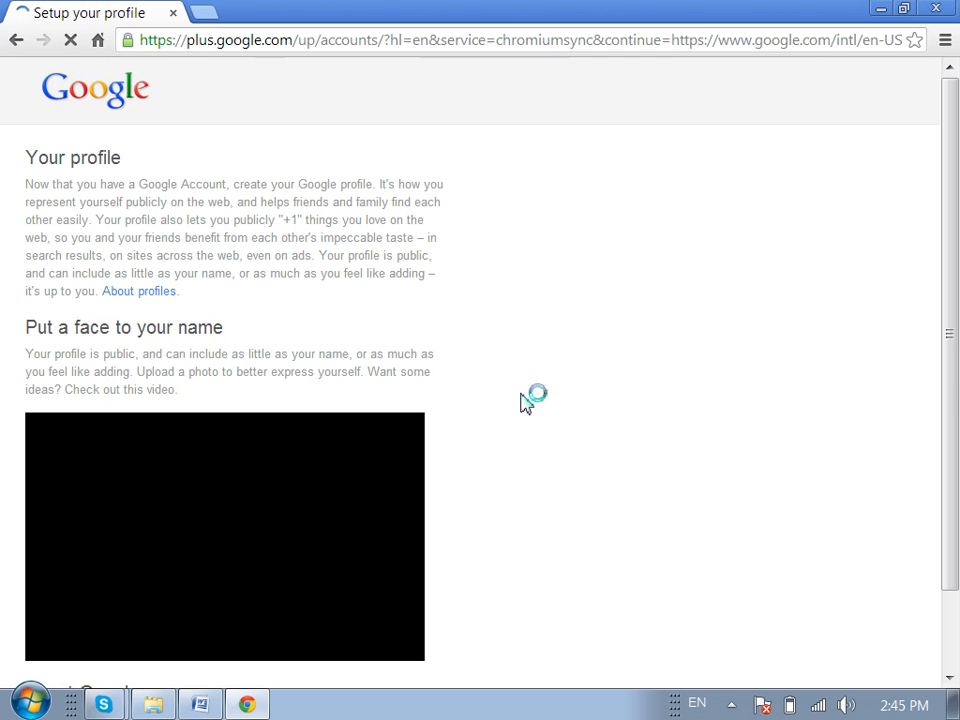
pyautogui.scroll(-1, 526, 402)
pyautogui.scroll(1, 526, 402)
# Open the Facebook contact's chat in the main Skype window and send 'ahahaahah'.
pyautogui.click(106, 706)
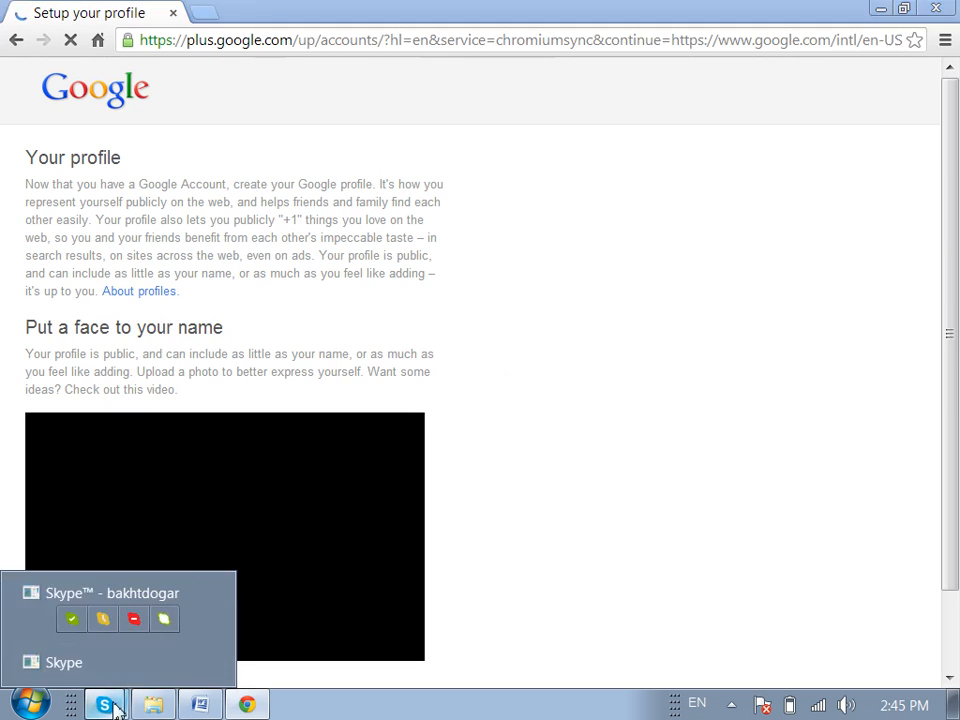
pyautogui.click(14, 625)
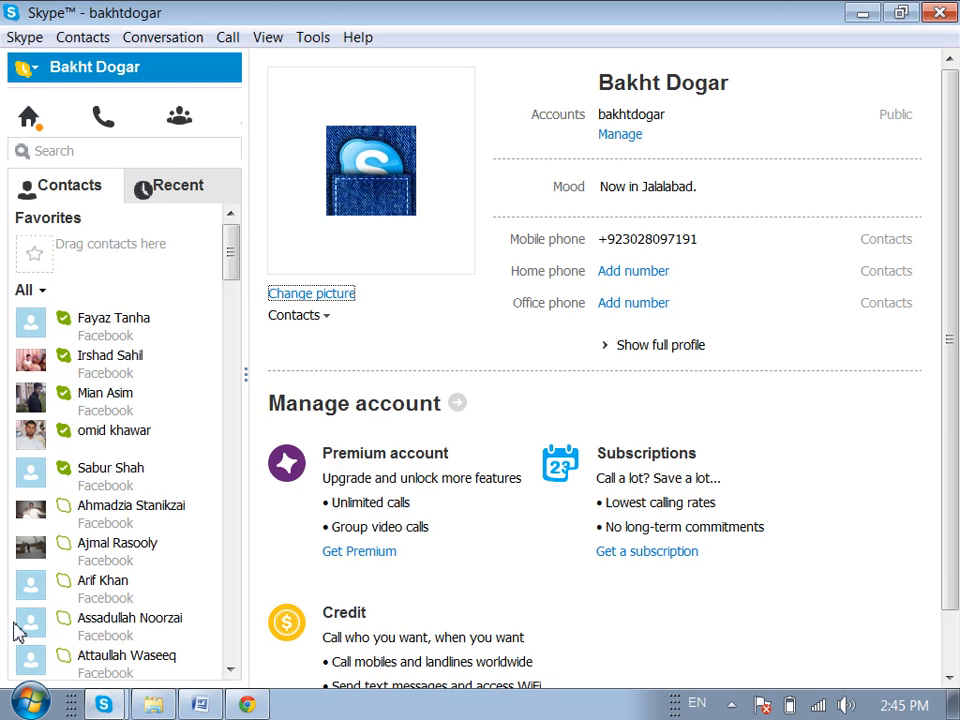
pyautogui.click(110, 400)
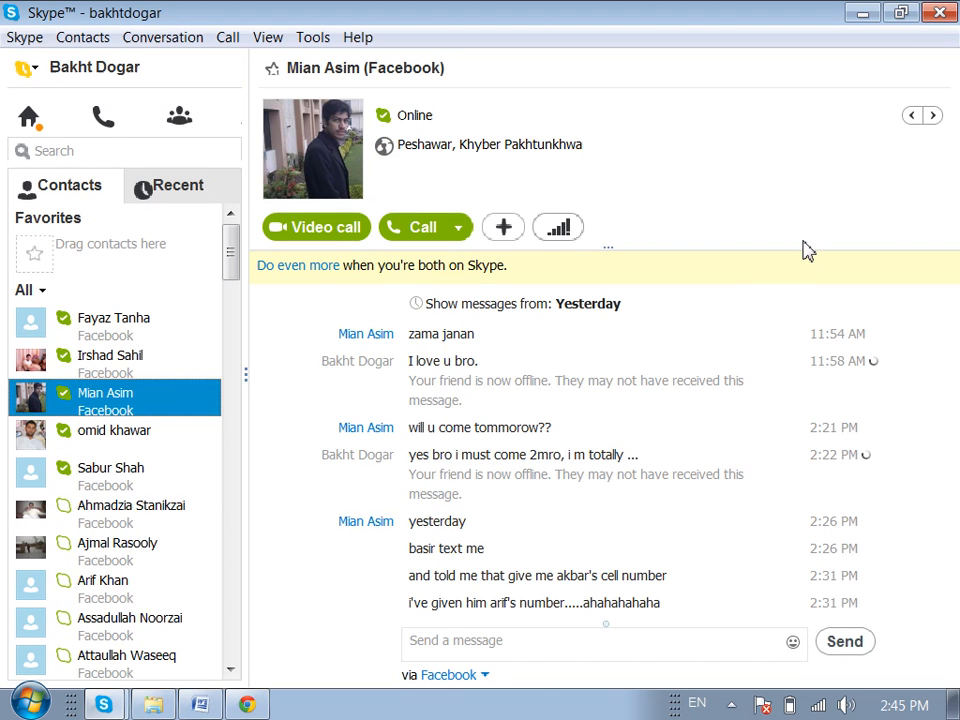
pyautogui.click(497, 641)
pyautogui.write('ah')
pyautogui.press('BackSpace')
pyautogui.press('BackSpace')
pyautogui.write('ahahaahah')
pyautogui.press('Return')
# Send a follow-up saying the contact is very funny, then switch back to Chrome.
pyautogui.write('youan')
pyautogui.press('BackSpace')
pyautogui.write('a')
pyautogui.press('BackSpace')
pyautogui.press('BackSpace')
pyautogui.press('BackSpace')
pyautogui.write('are very funny asim')
pyautogui.press('Return')
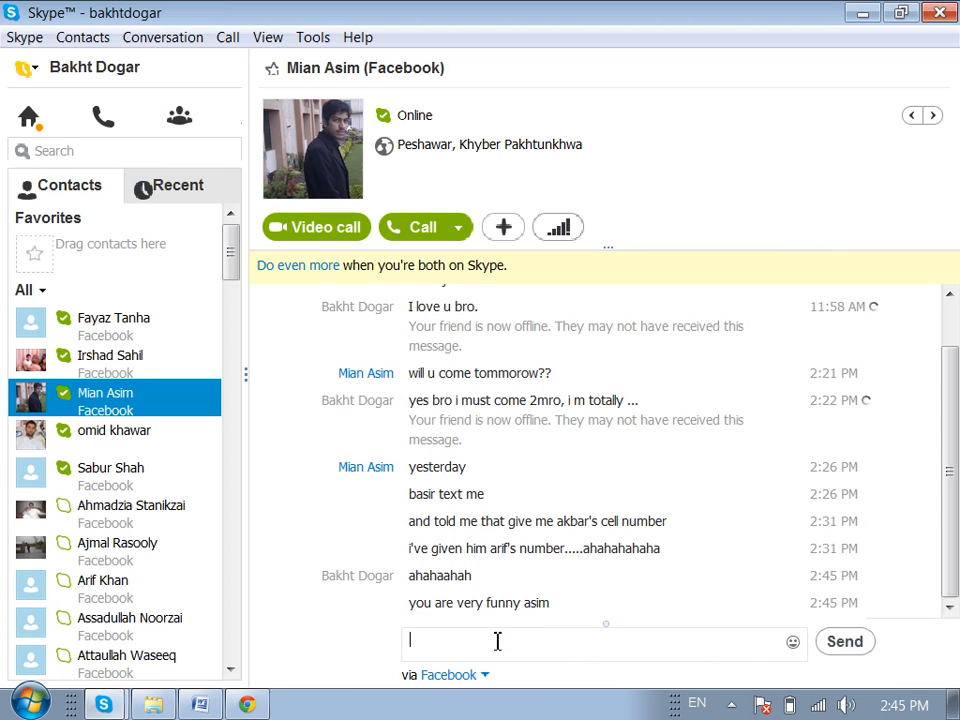
pyautogui.press('super+d')
pyautogui.click(249, 706)
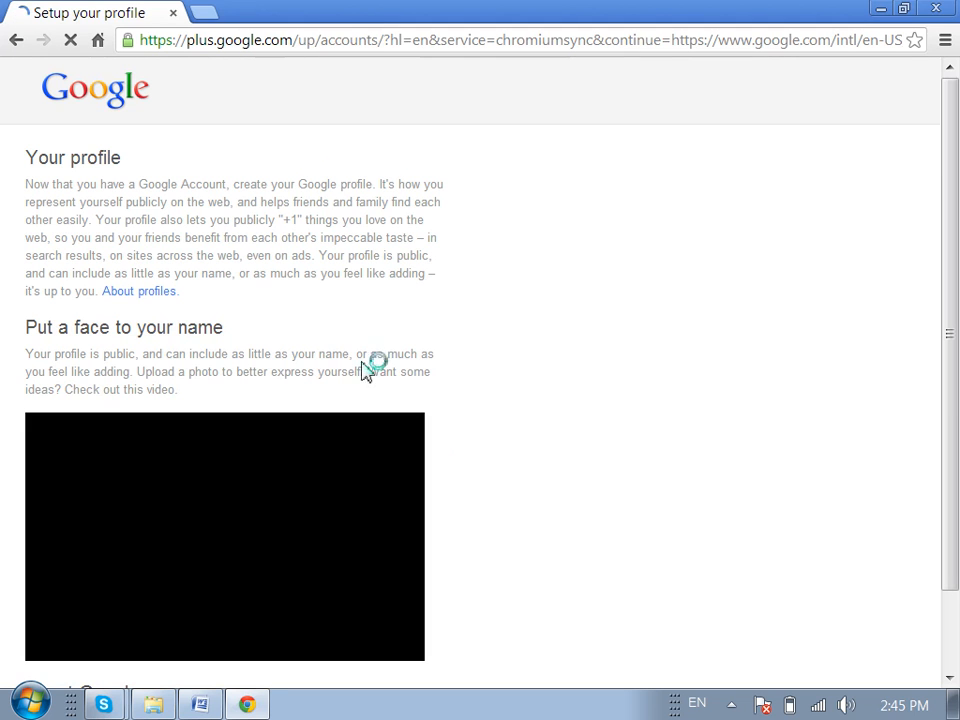
# Complete the profile with Next step, then open the Google account menu.
pyautogui.moveTo(247, 704)
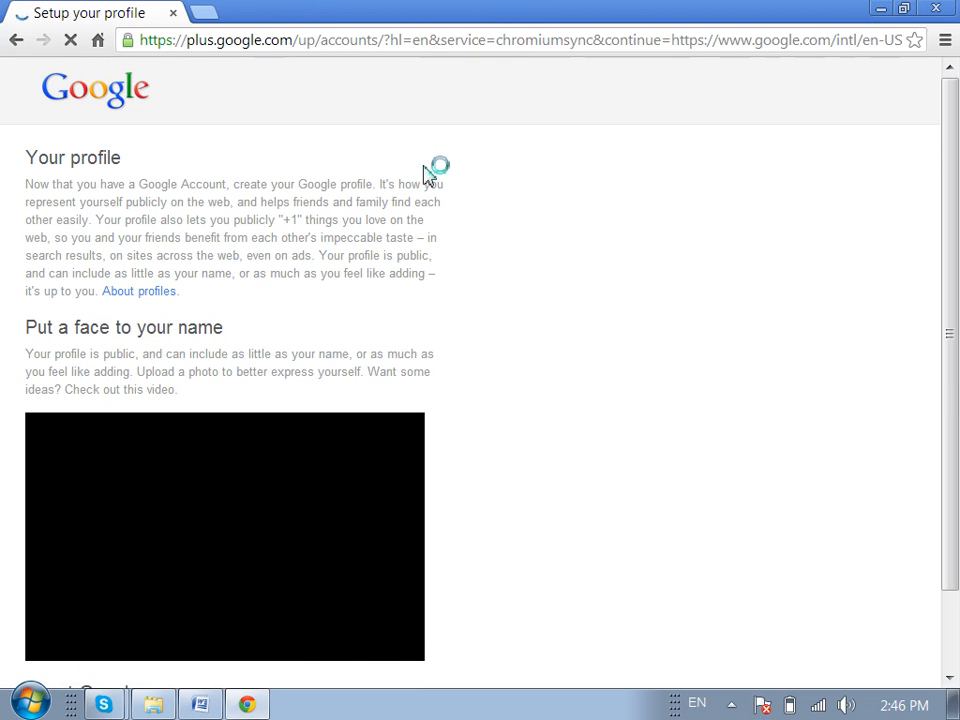
pyautogui.scroll(-1, 430, 210)
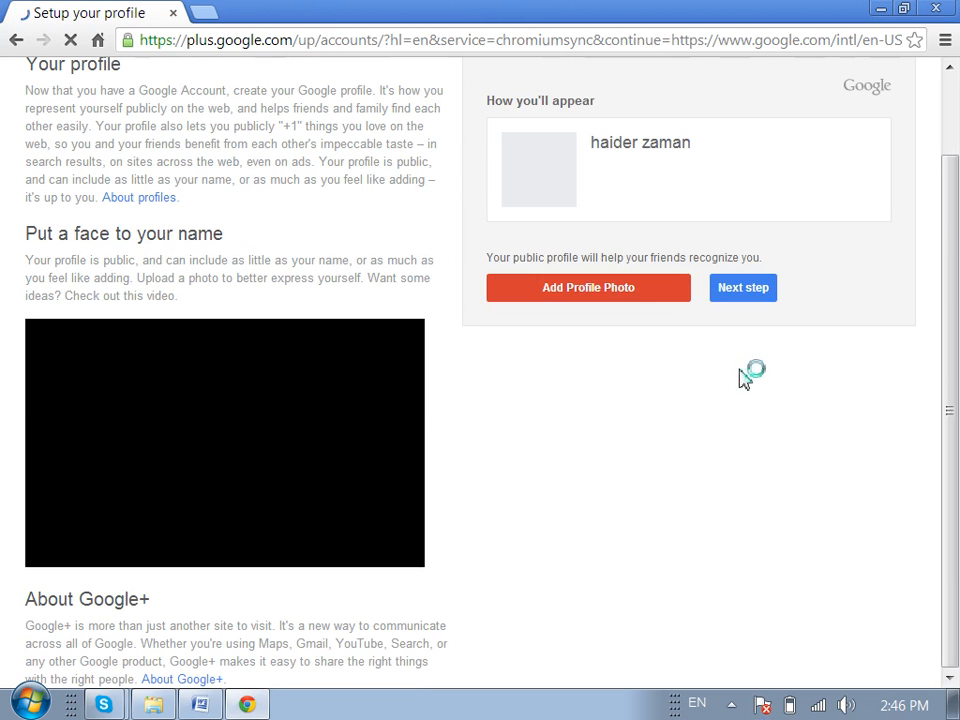
pyautogui.click(764, 293)
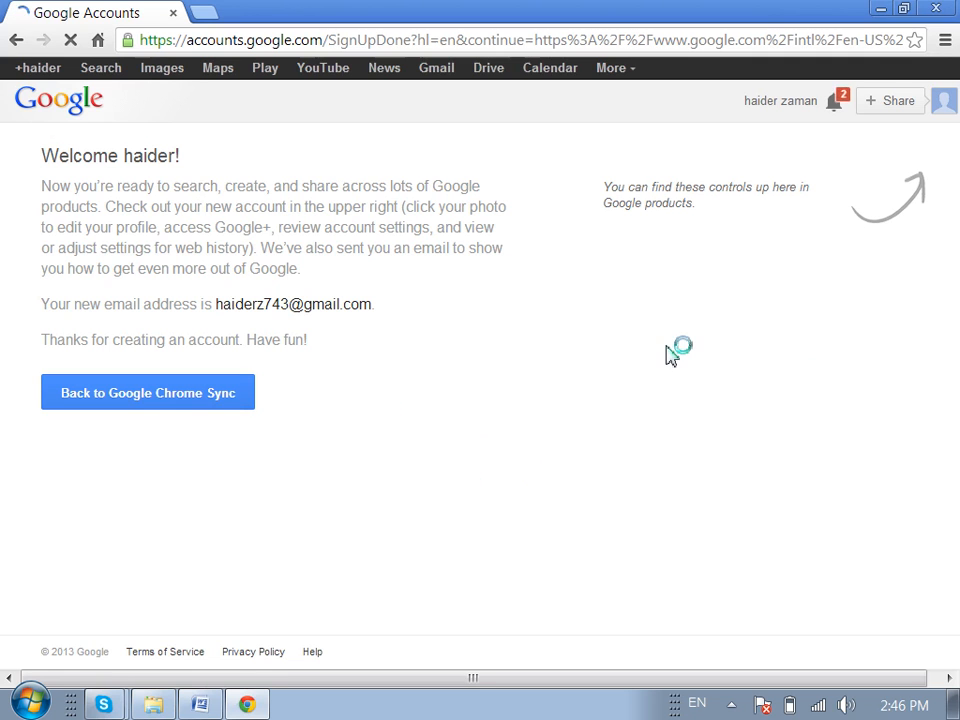
pyautogui.click(946, 104)
# Sign out of Google, then sign back in with the new account's e-mail and password, returning to its settings page.
pyautogui.click(893, 284)
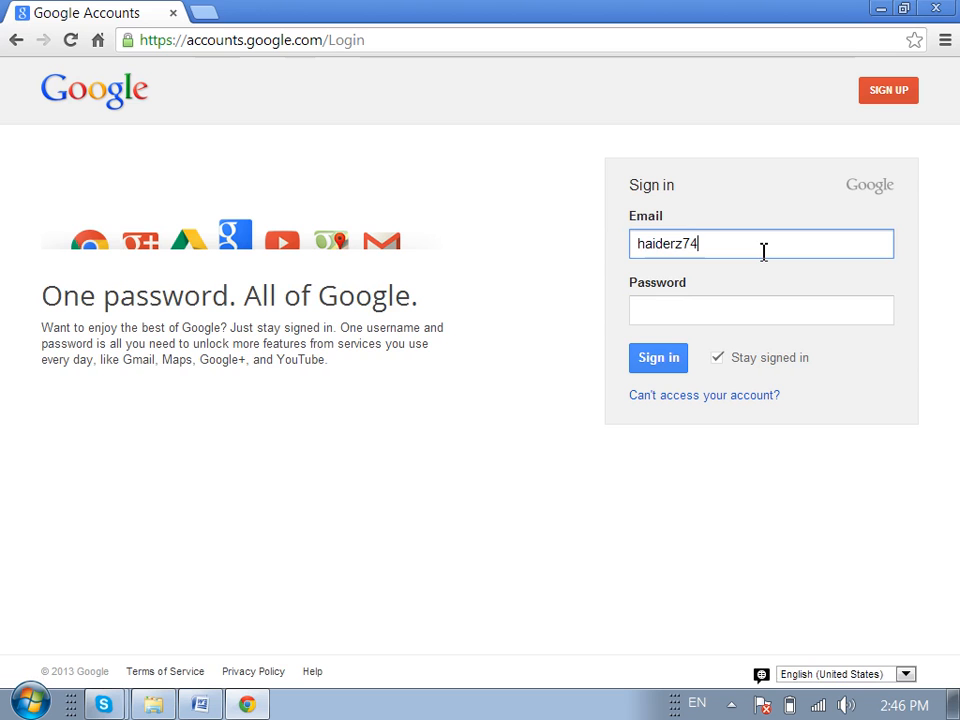
pyautogui.press('Tab')
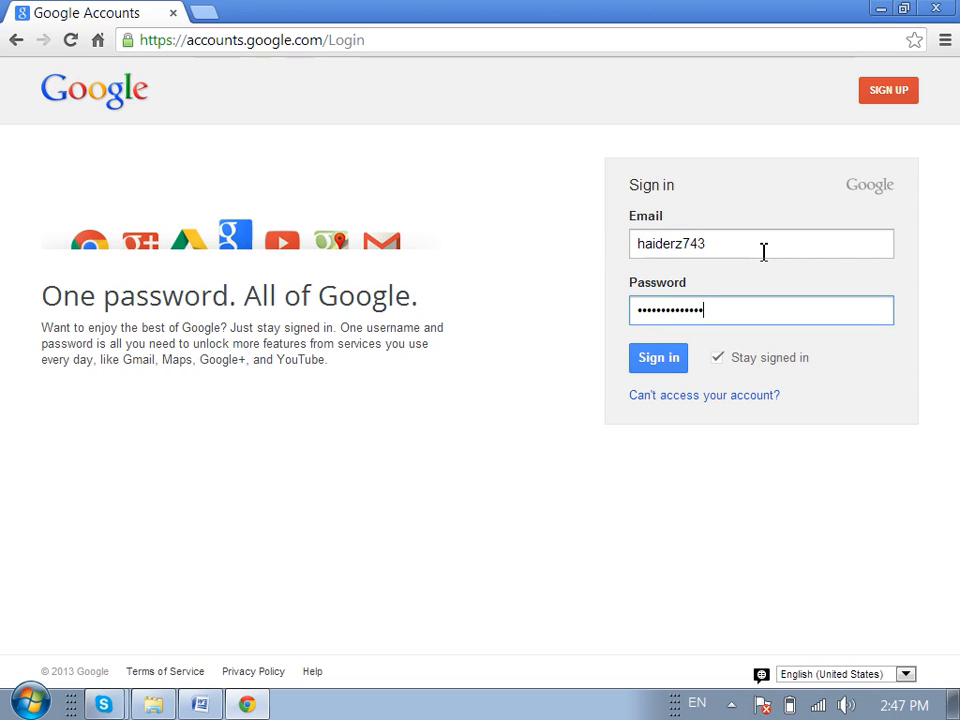
pyautogui.click(668, 370)
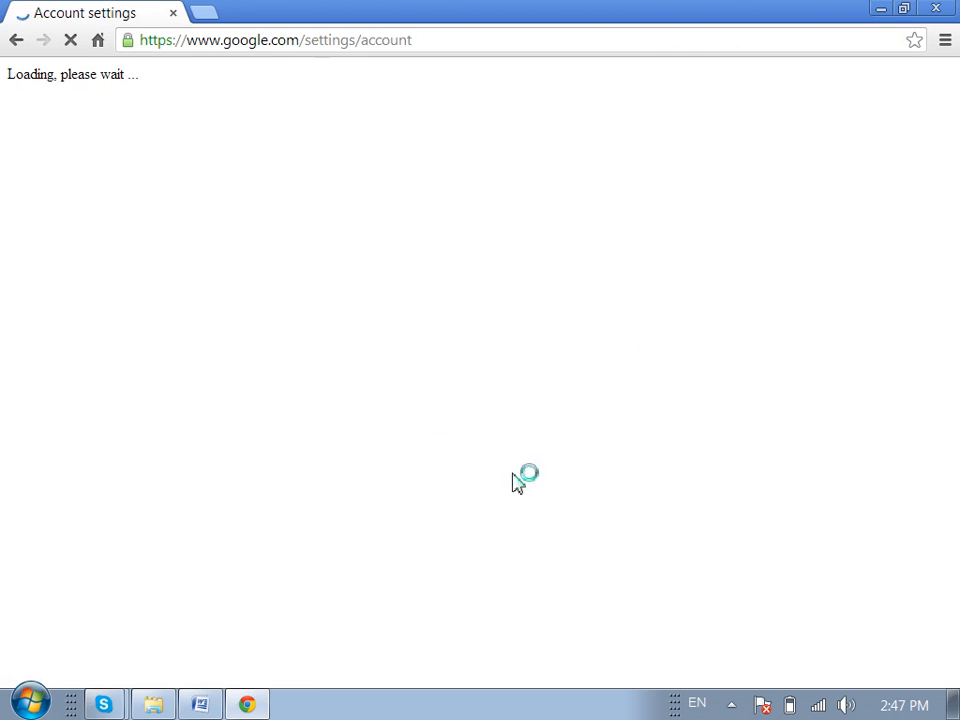
pyautogui.click(199, 705)
pyautogui.click(245, 705)
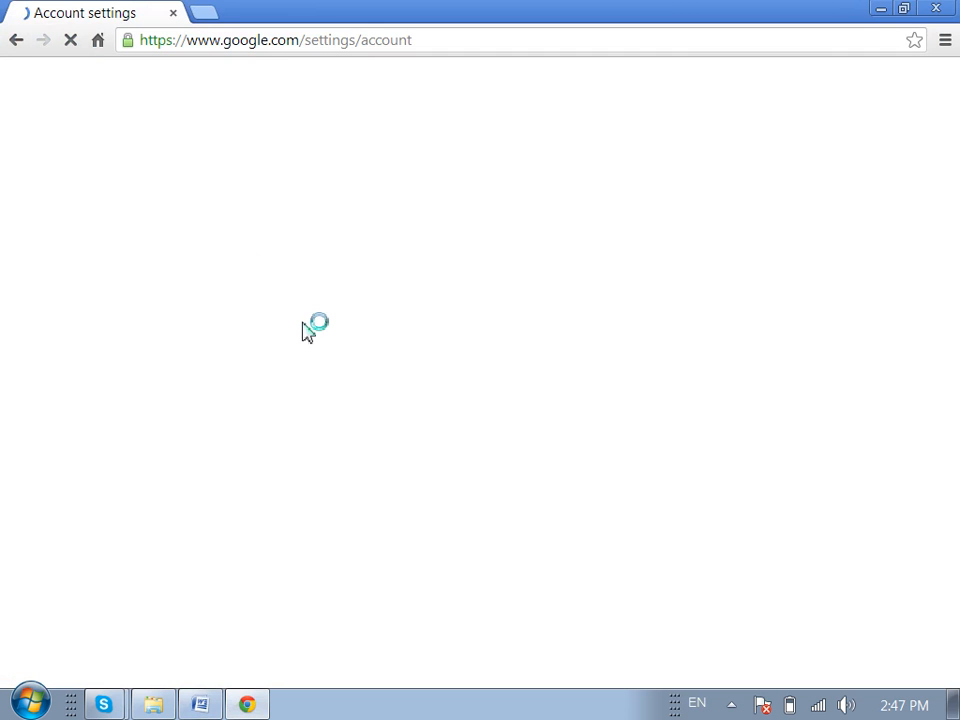
# Close the Skype sign-in window and quit Skype with Close all windows, leaving Chrome in front.
pyautogui.moveTo(125, 708)
pyautogui.click(118, 671)
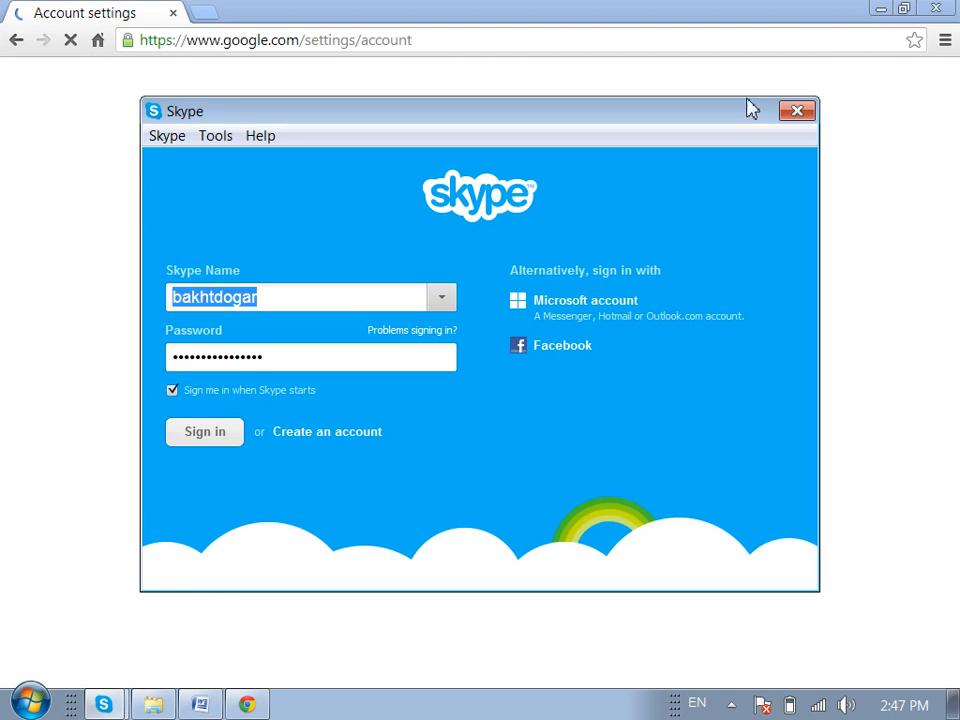
pyautogui.click(797, 110)
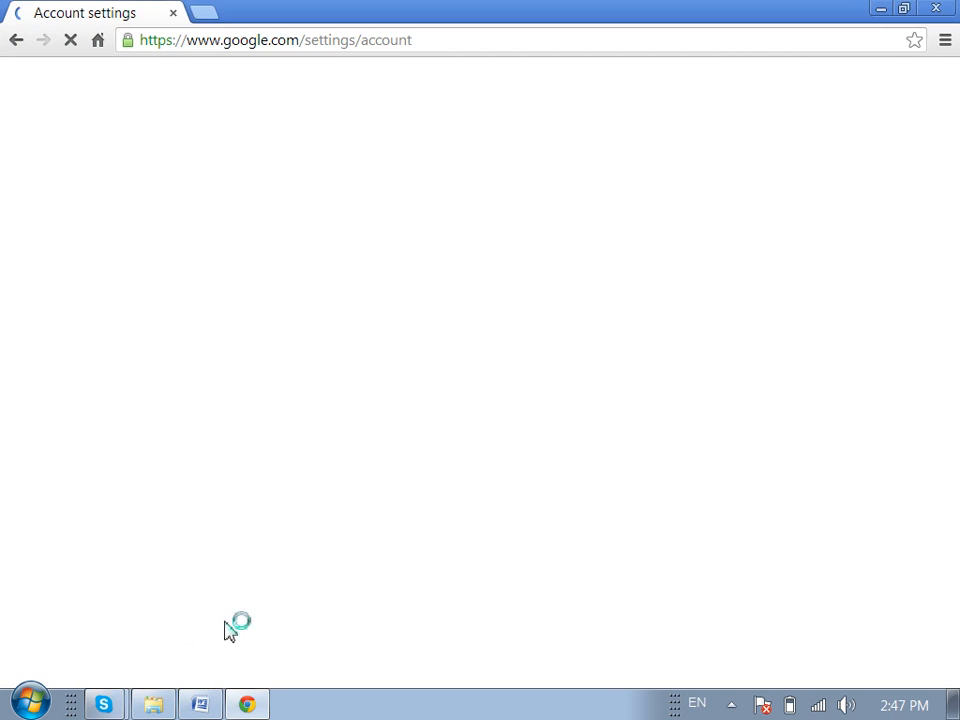
pyautogui.rightClick(101, 705)
pyautogui.click(95, 668)
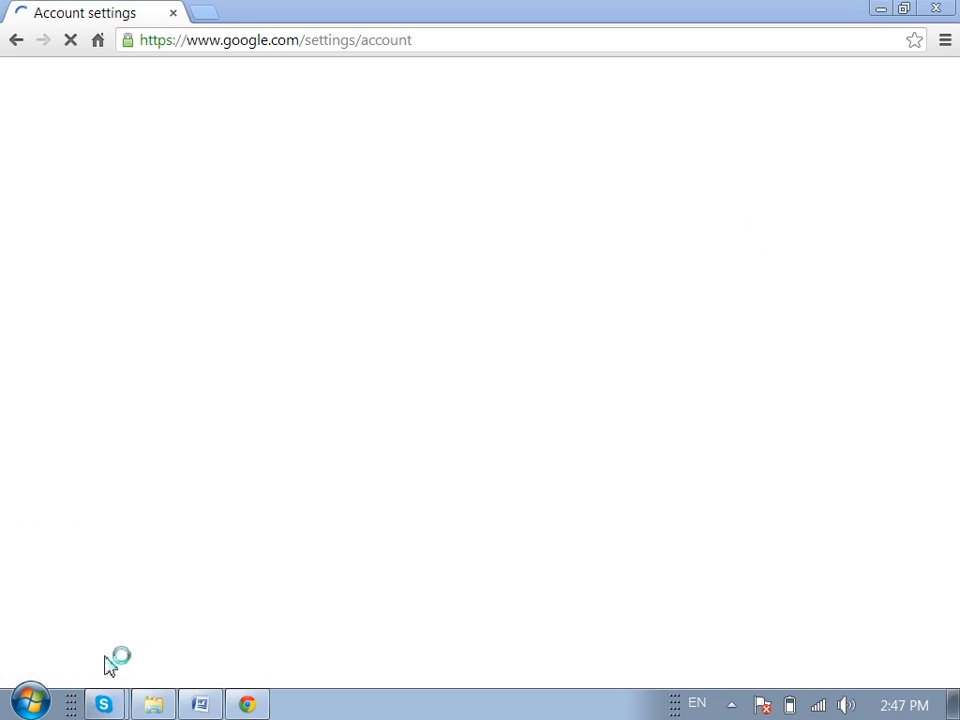
pyautogui.click(424, 10)
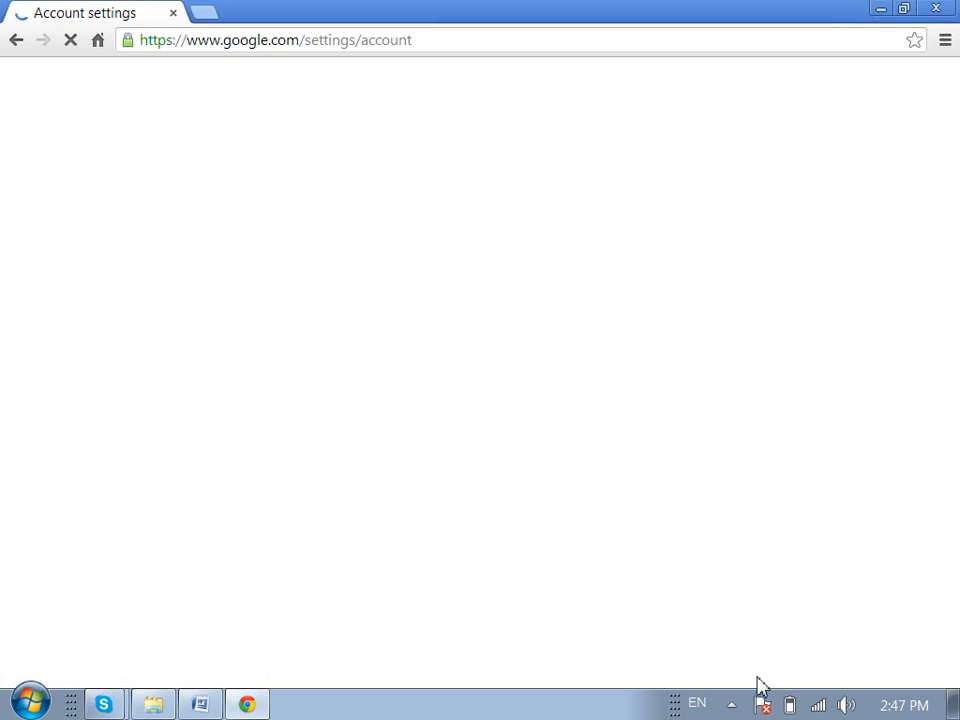
# Open Who Is On My WiFi from the system tray and block the SERVER3 device, confirming Yes.
pyautogui.click(740, 707)
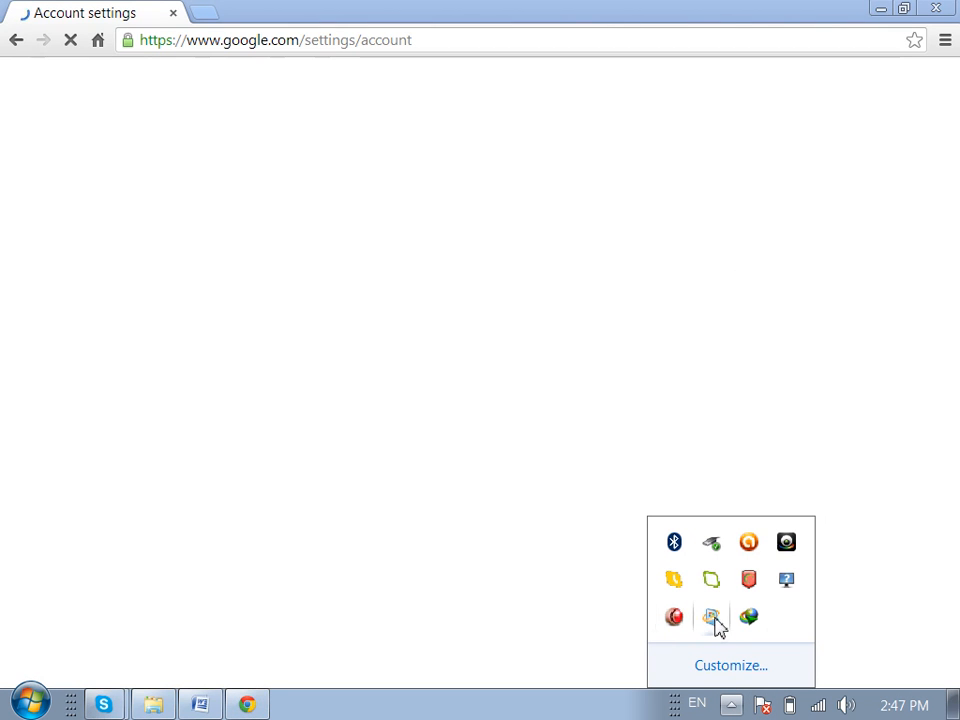
pyautogui.click(787, 581)
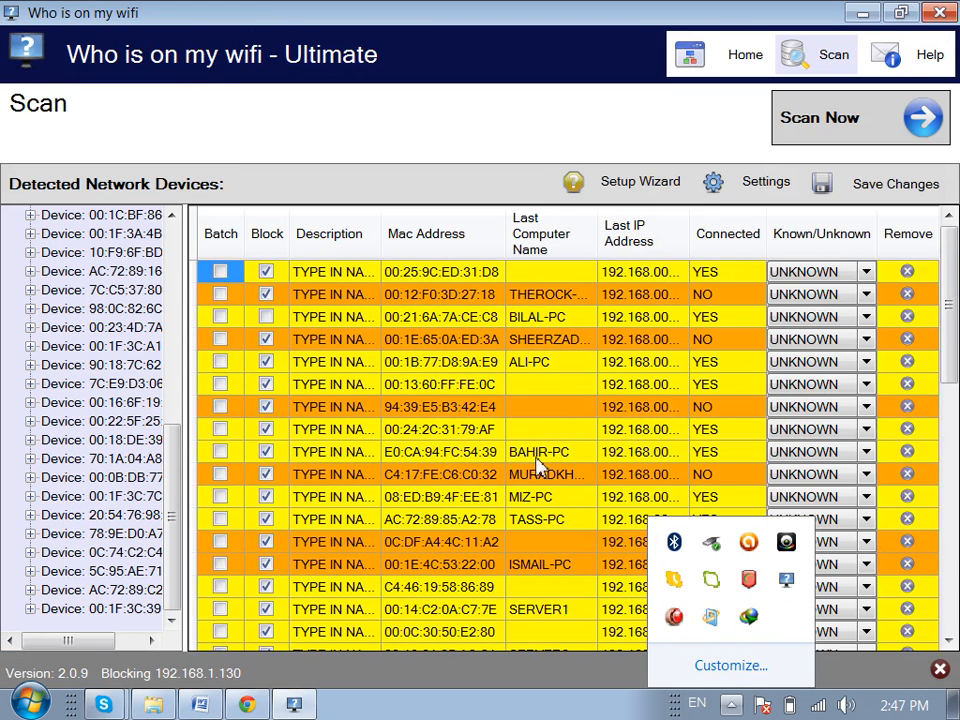
pyautogui.scroll(-2, 534, 432)
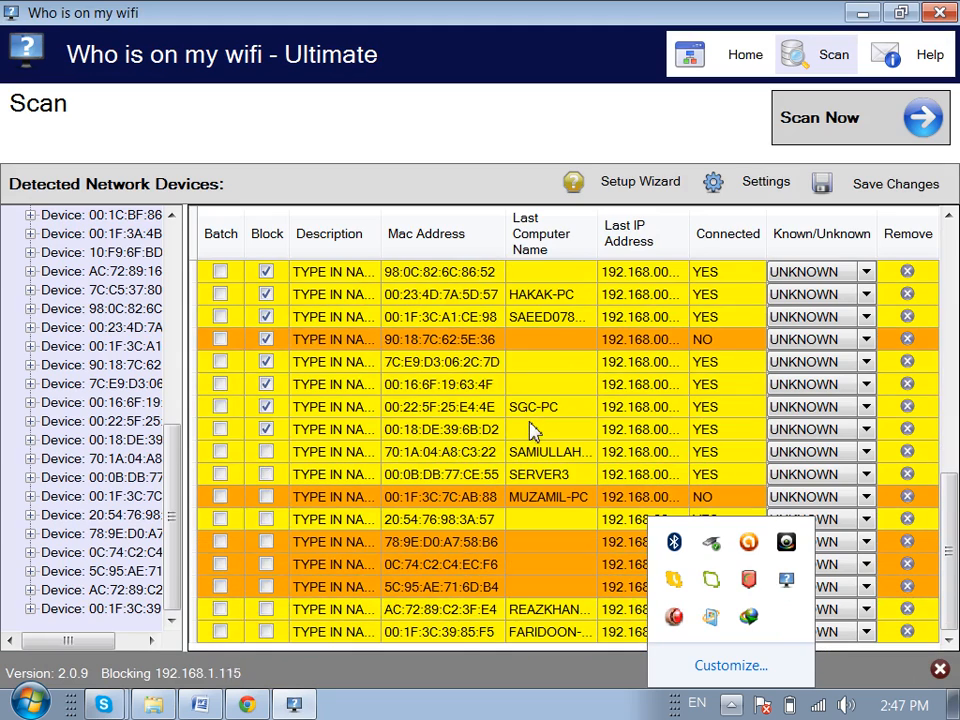
pyautogui.click(268, 476)
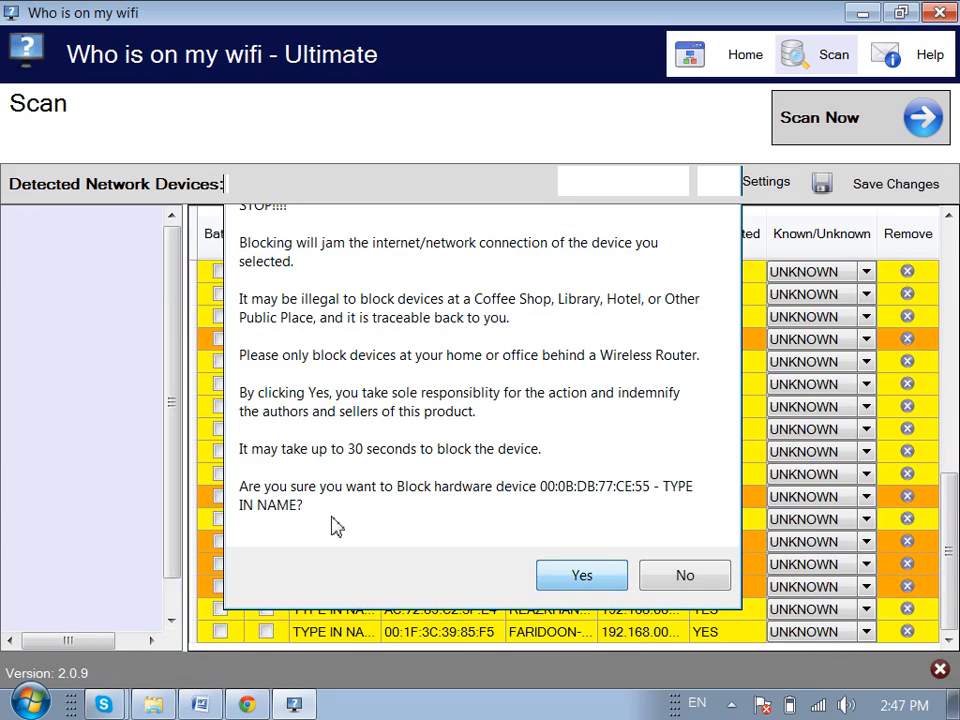
pyautogui.press('Return')
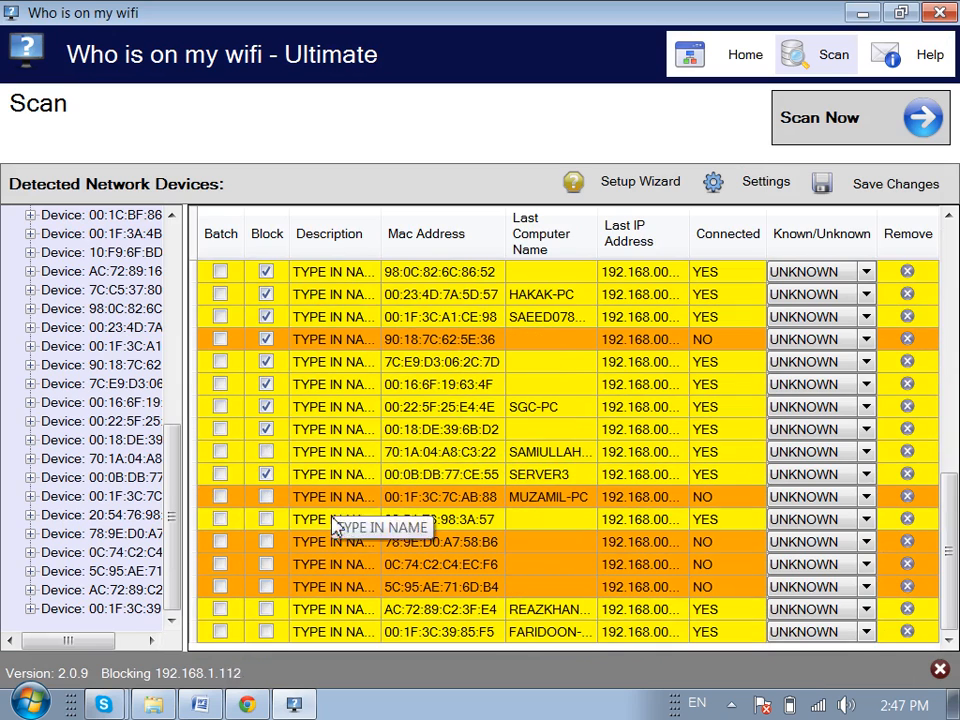
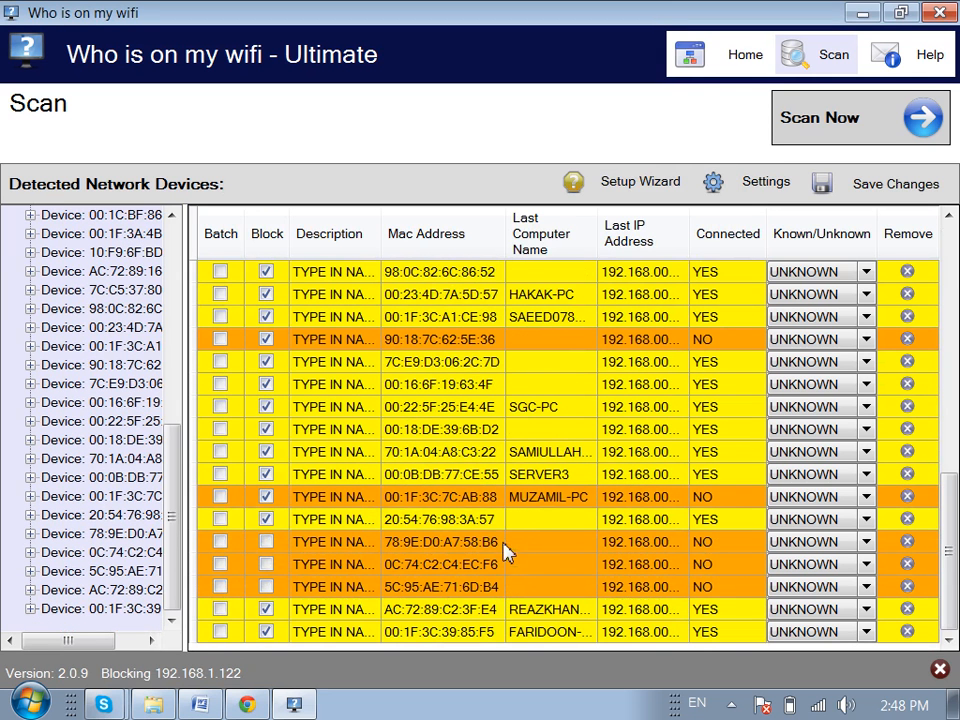
# Minimize Who Is On My WiFi to bring Chrome's Google account settings page forward.
pyautogui.click(860, 14)
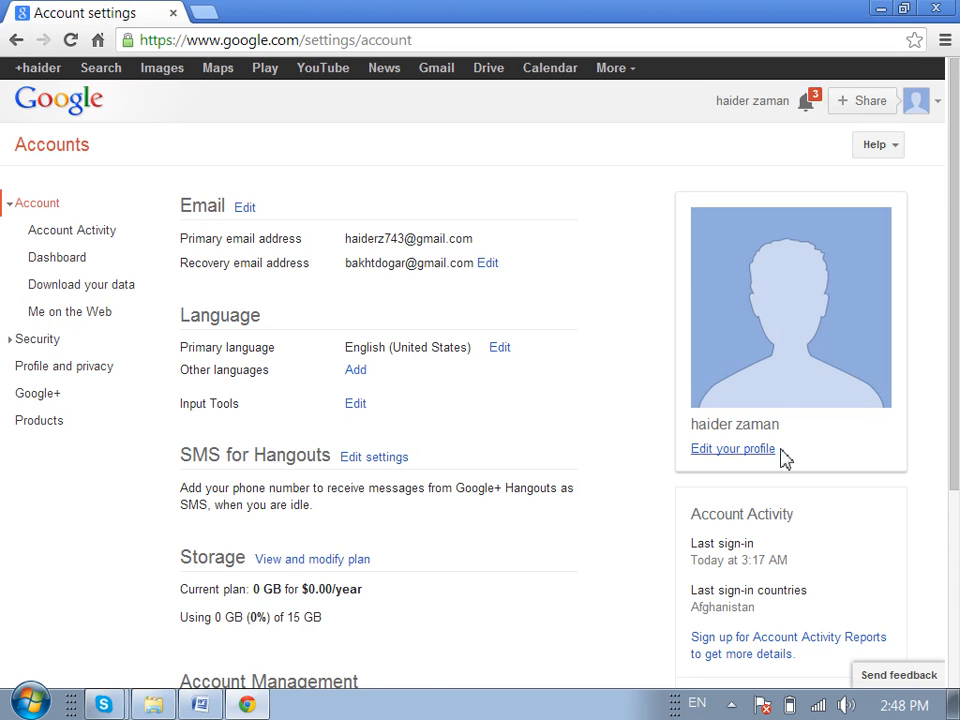
# Sign out of Google from the profile picture menu, then select the address bar.
pyautogui.scroll(-3, 428, 300)
pyautogui.scroll(3, 430, 354)
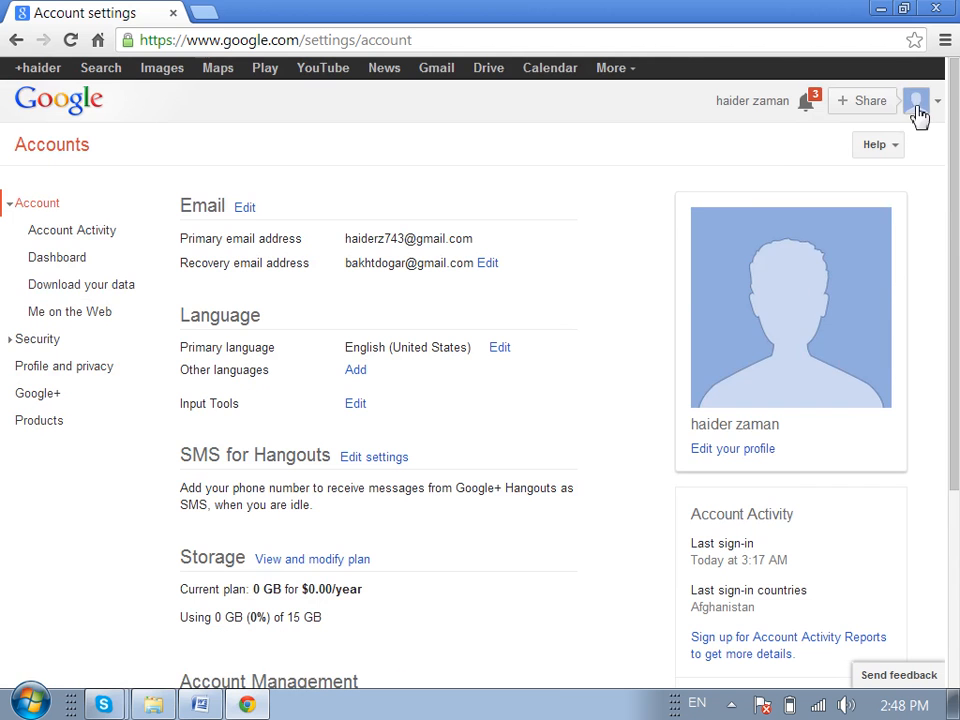
pyautogui.click(731, 105)
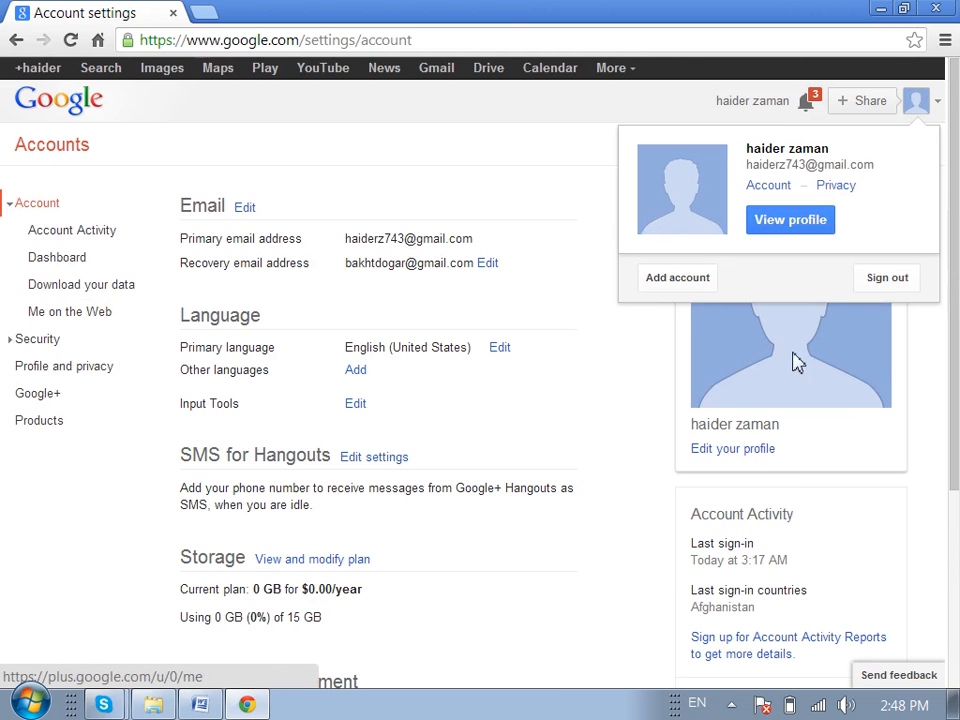
pyautogui.click(891, 284)
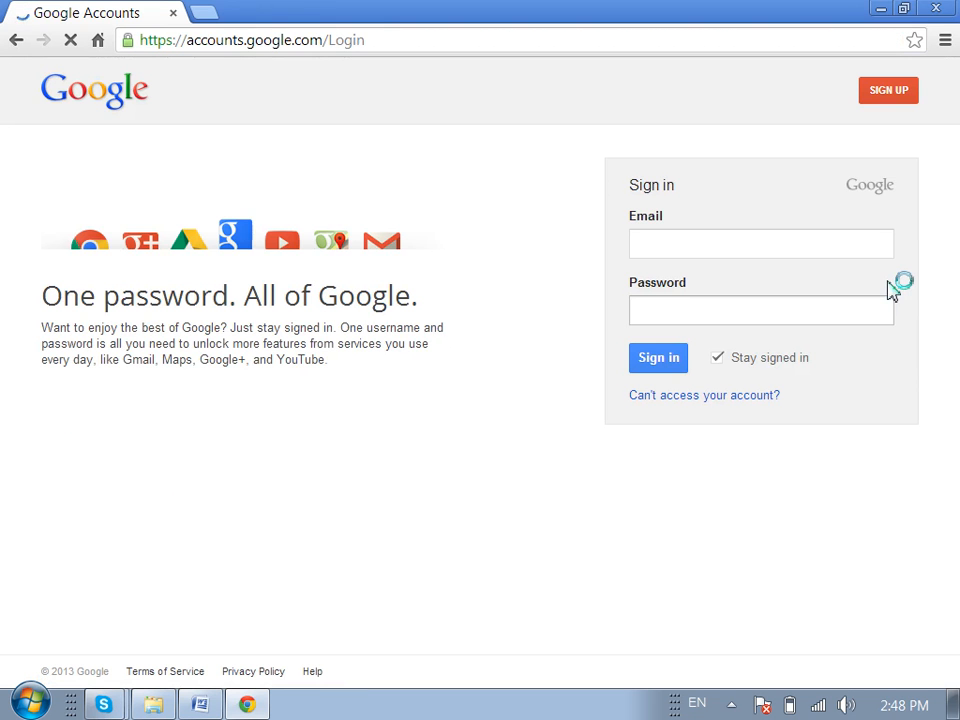
pyautogui.click(389, 40)
# Load facebook.com and enter the first and last name in the sign-up form.
pyautogui.write('facebook.com')
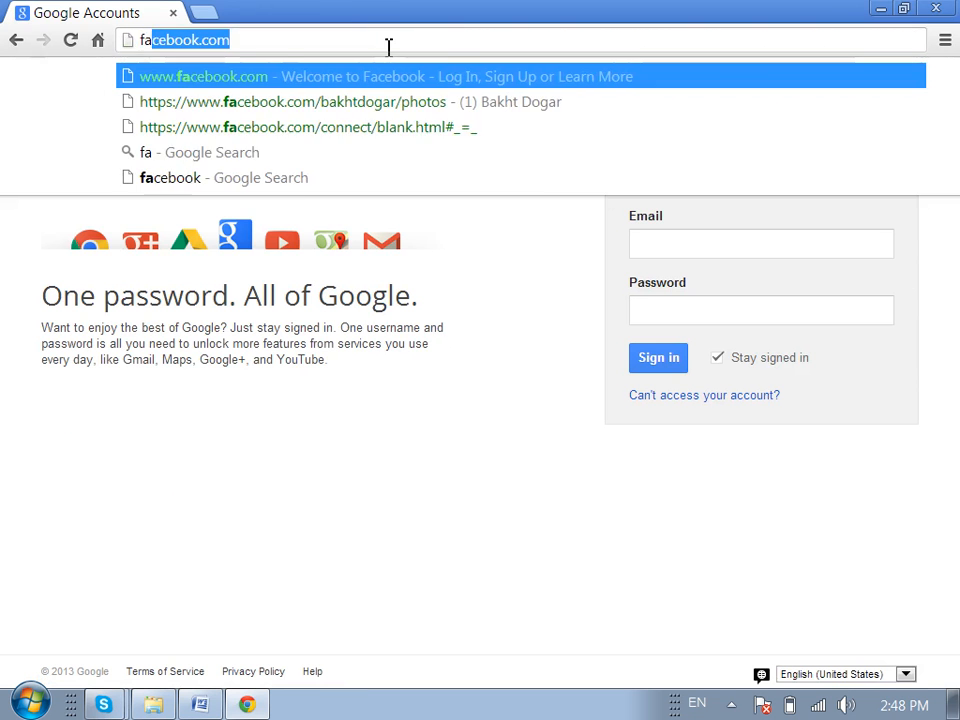
pyautogui.press('Return')
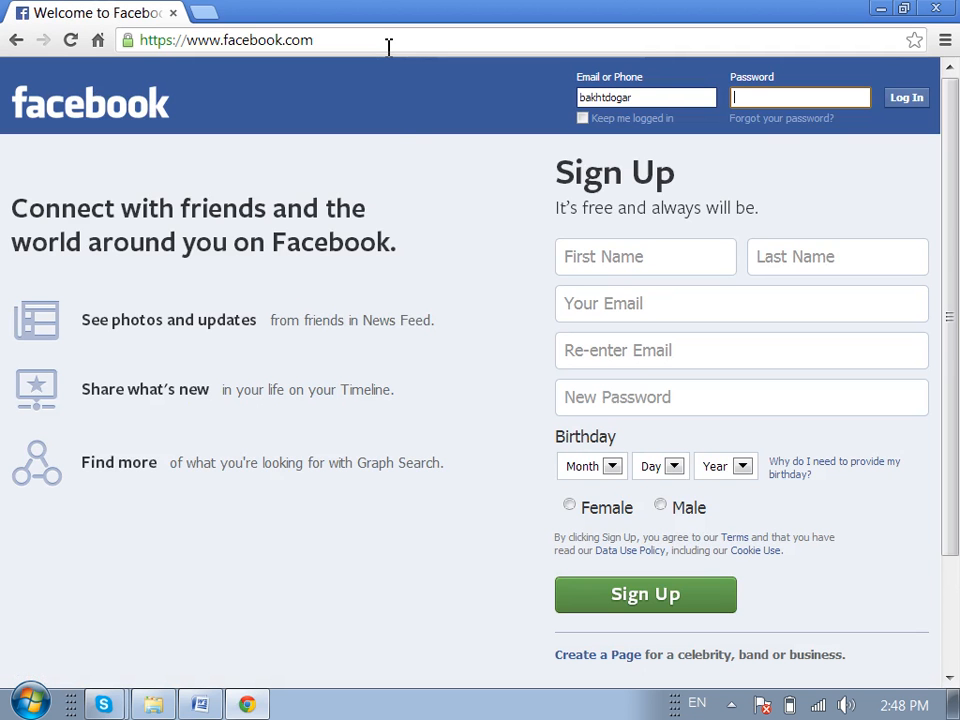
pyautogui.click(613, 265)
pyautogui.press('Tab')
pyautogui.press('Tab')
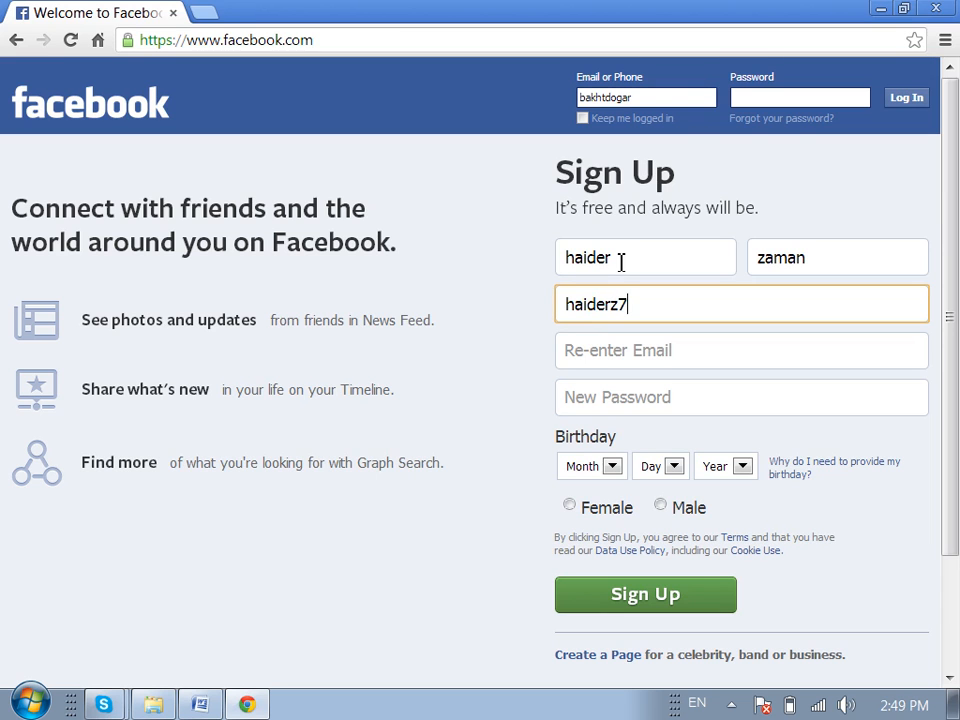
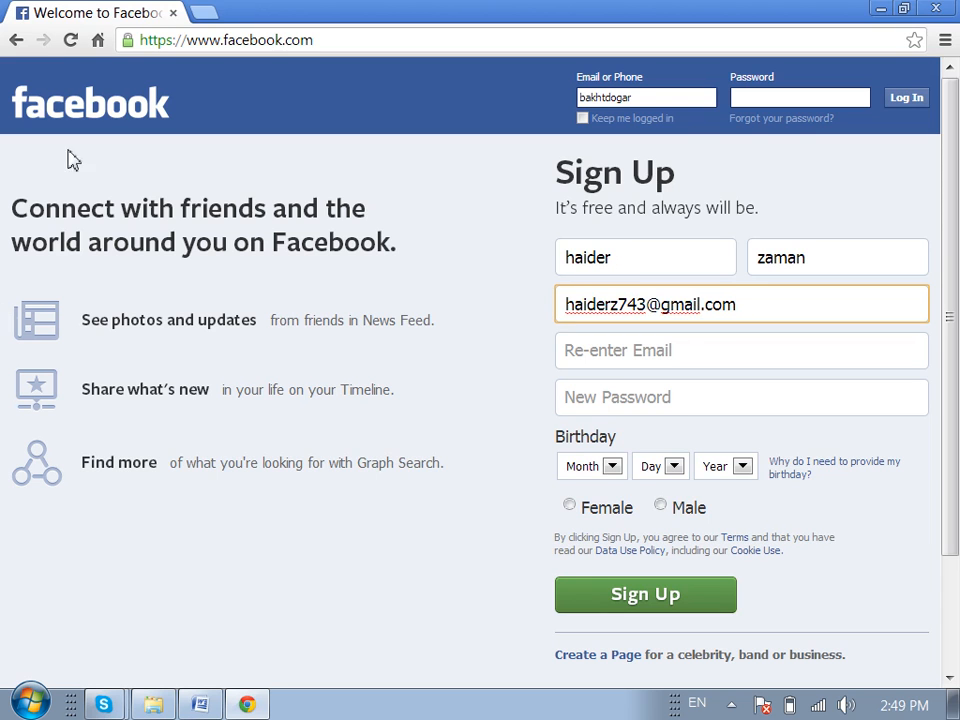
# Enter the email address, paste it into the confirmation field, and type a password.
pyautogui.moveTo(763, 307); pyautogui.dragTo(511, 297)
pyautogui.hotkey('ctrl', 'c')
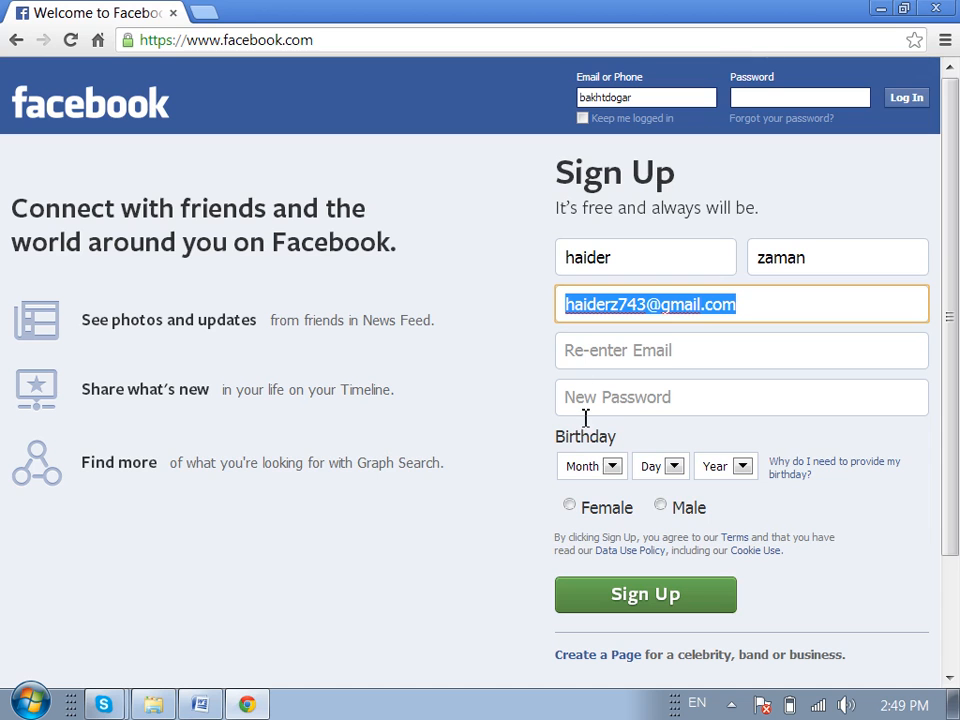
pyautogui.click(650, 364)
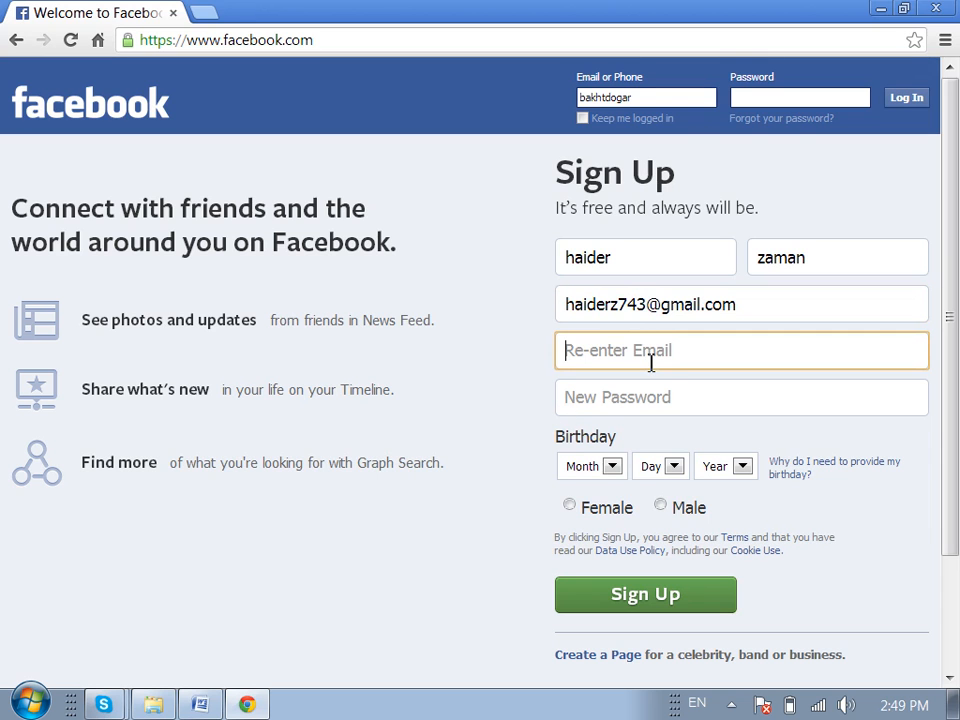
pyautogui.hotkey('ctrl', 'v')
pyautogui.click(637, 413)
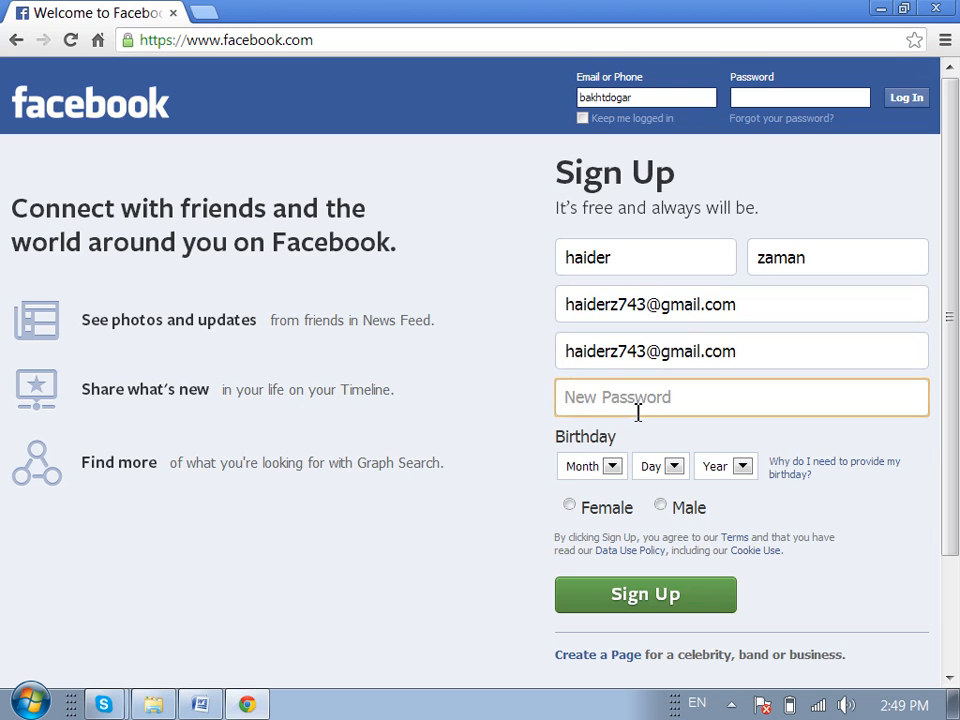
# Set the birthday to Jan 1 1985, choose Male, and submit the sign-up form.
pyautogui.click(603, 466)
pyautogui.click(592, 505)
pyautogui.click(658, 466)
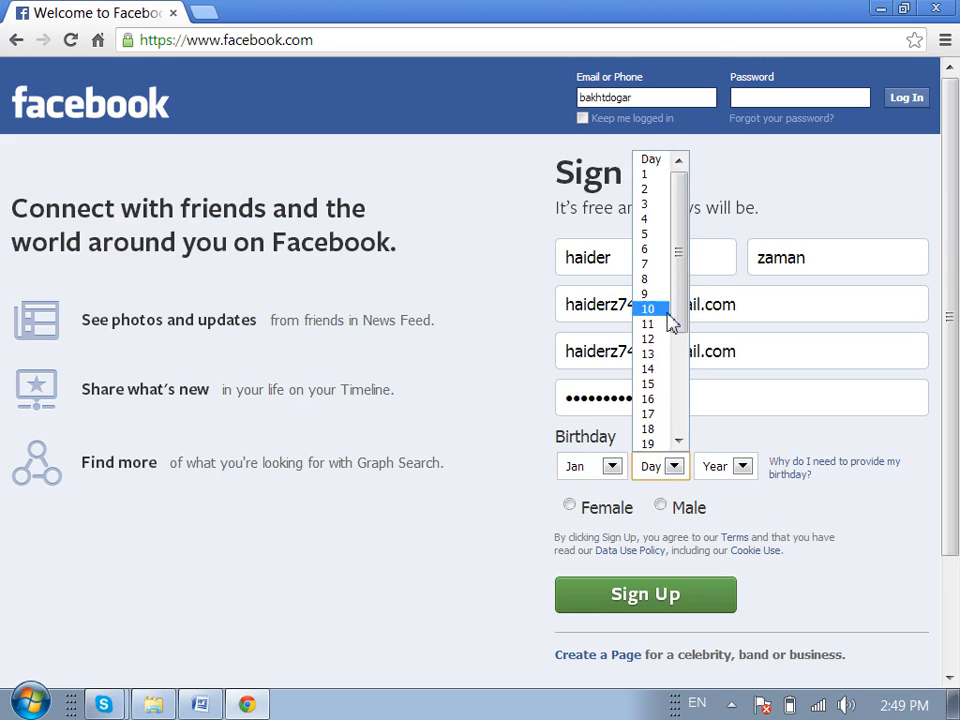
pyautogui.click(662, 176)
pyautogui.click(734, 465)
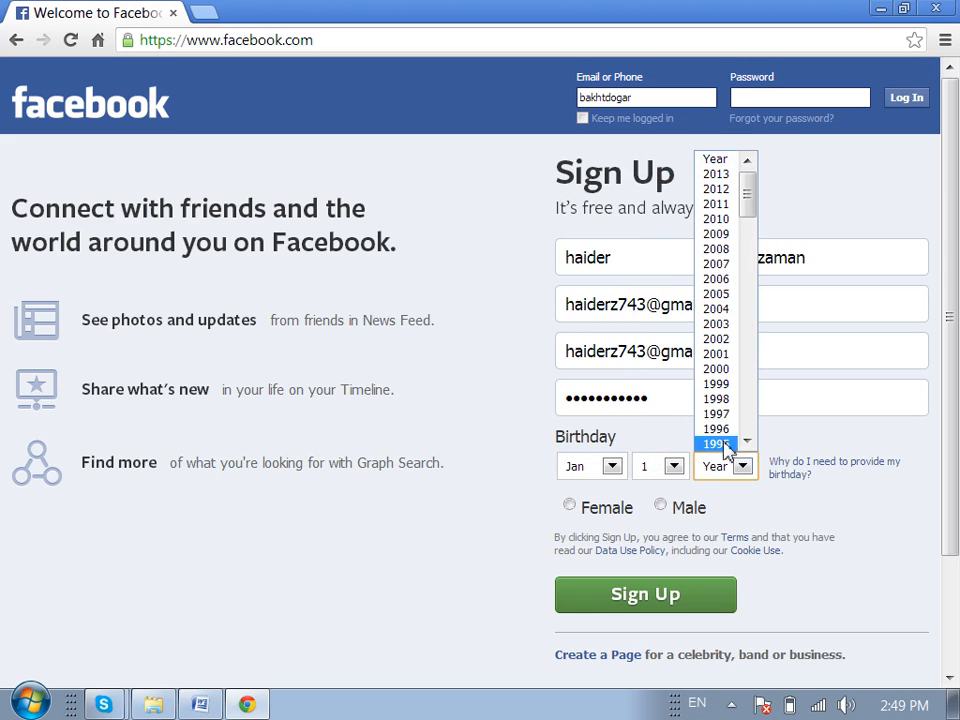
pyautogui.moveTo(750, 187); pyautogui.dragTo(757, 294)
pyautogui.click(748, 166)
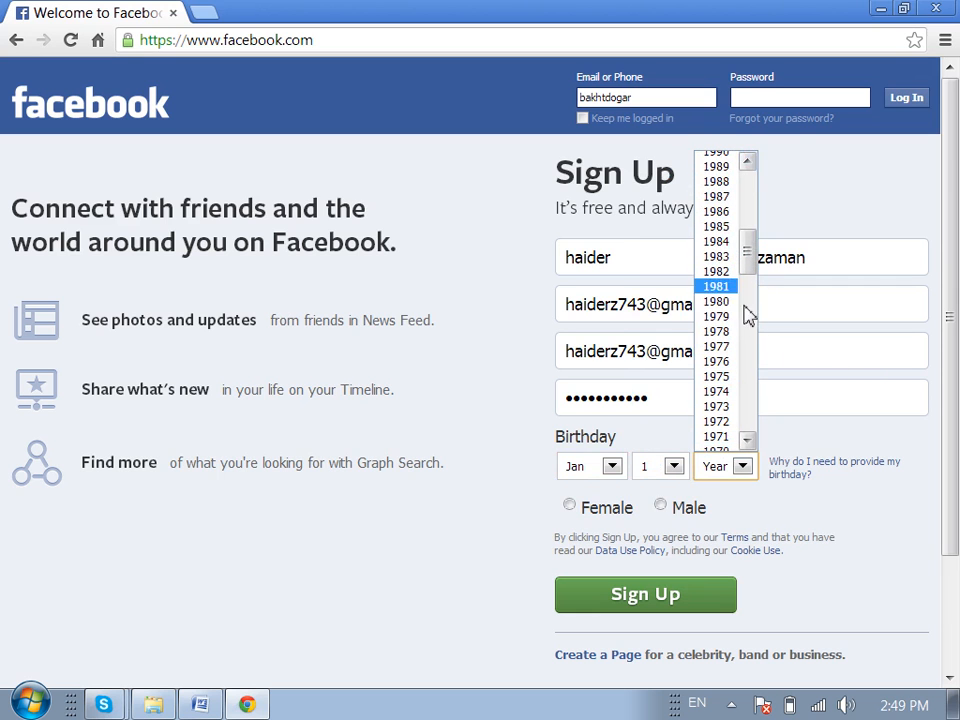
pyautogui.click(717, 227)
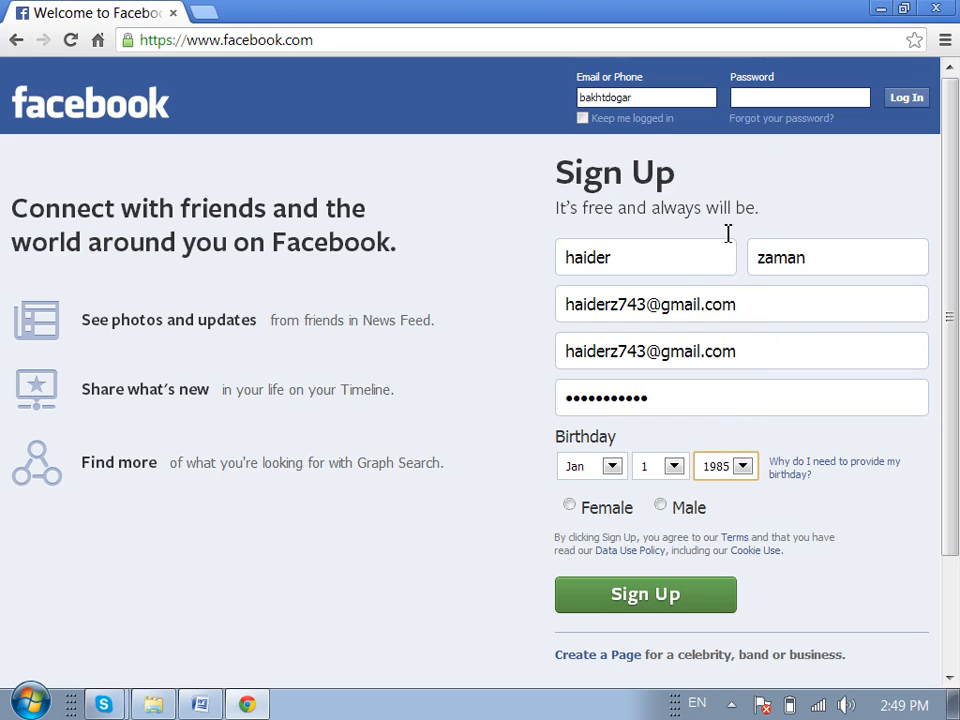
pyautogui.click(576, 510)
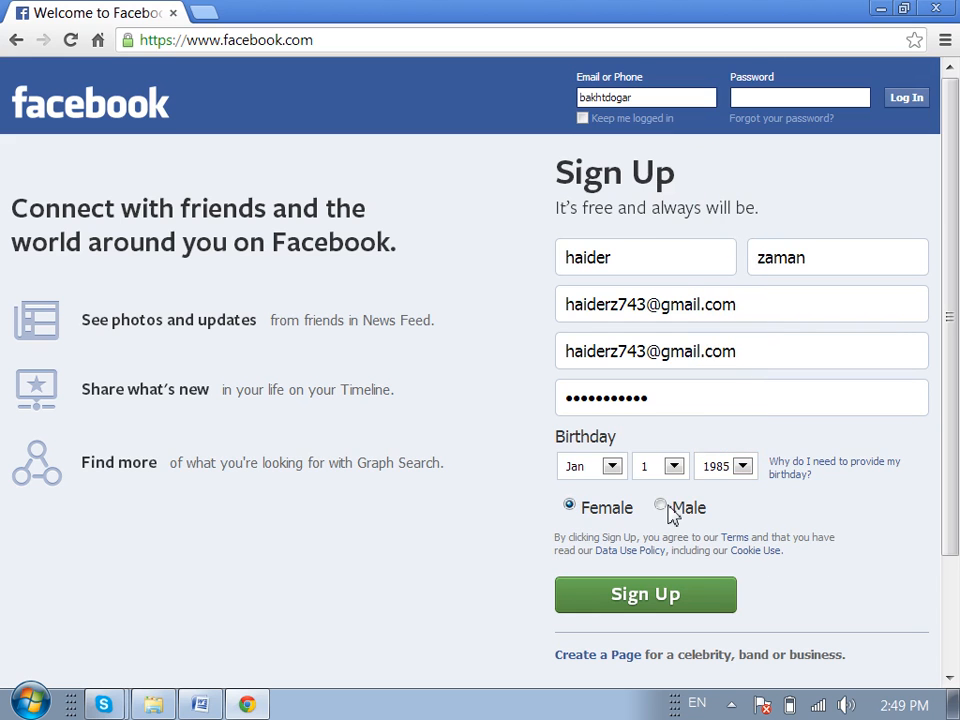
pyautogui.scroll(-3, 700, 550)
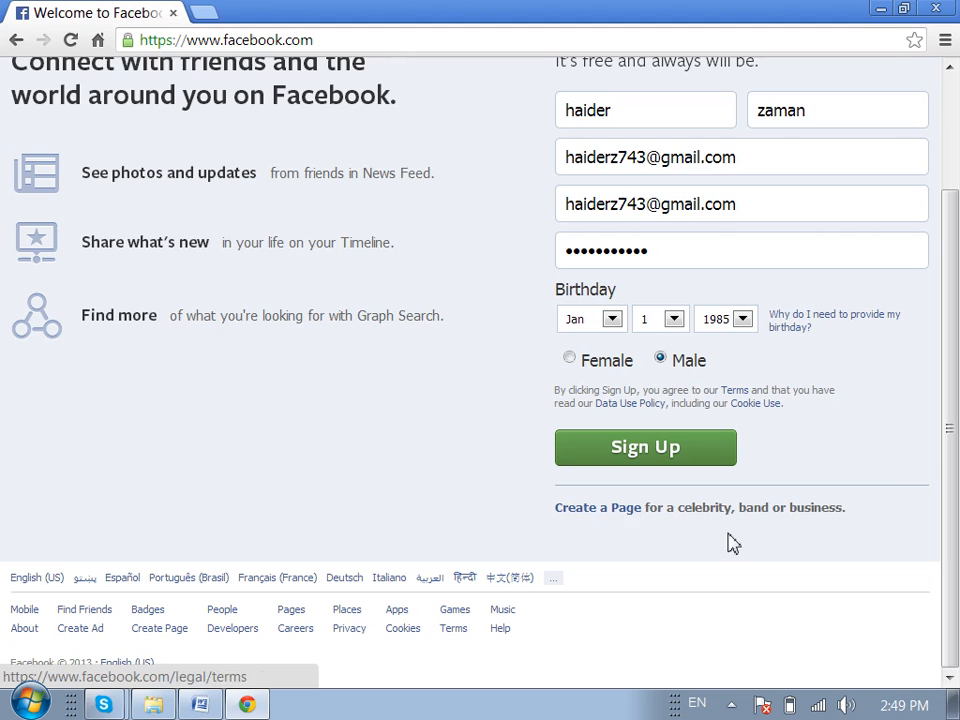
pyautogui.click(636, 452)
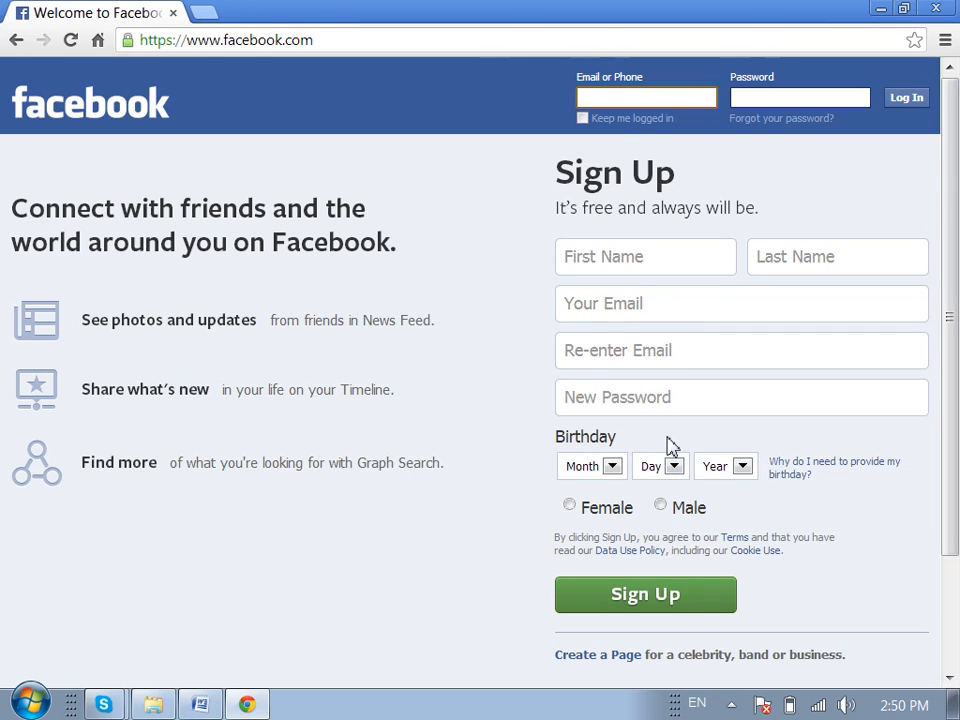
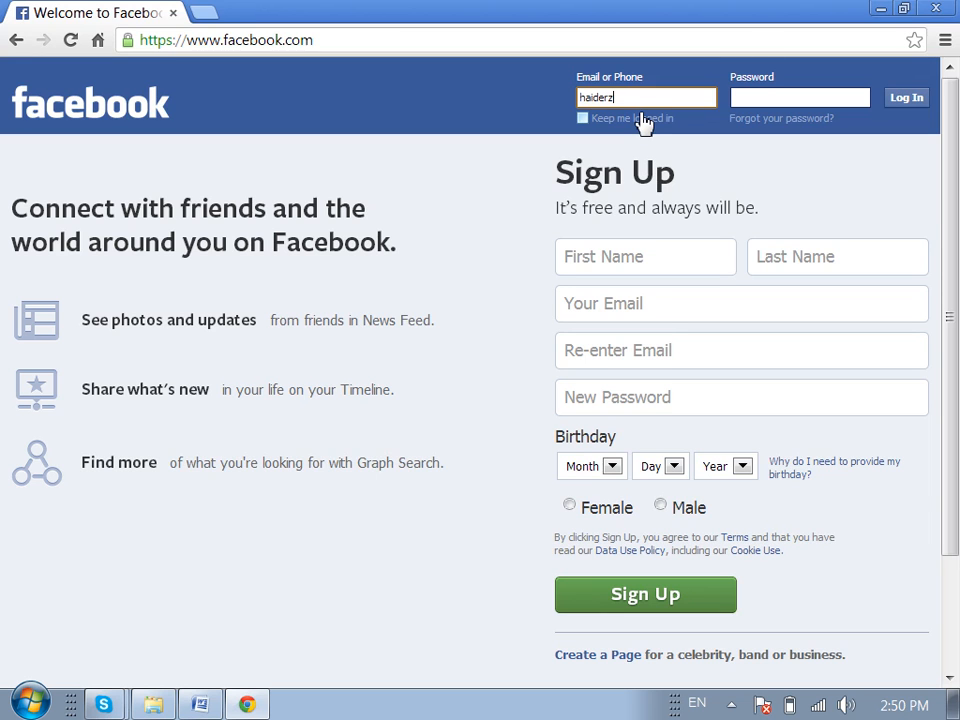
# Log in with the account's email and password, which Facebook rejects as incorrect.
pyautogui.press('Tab')
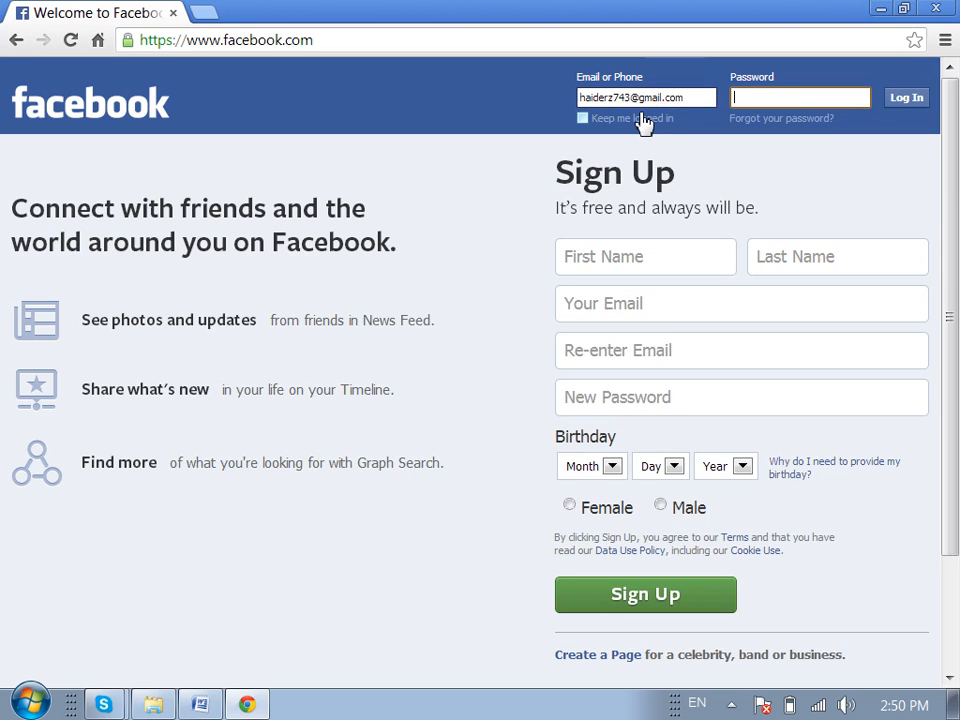
pyautogui.write('****')
pyautogui.press('Return')
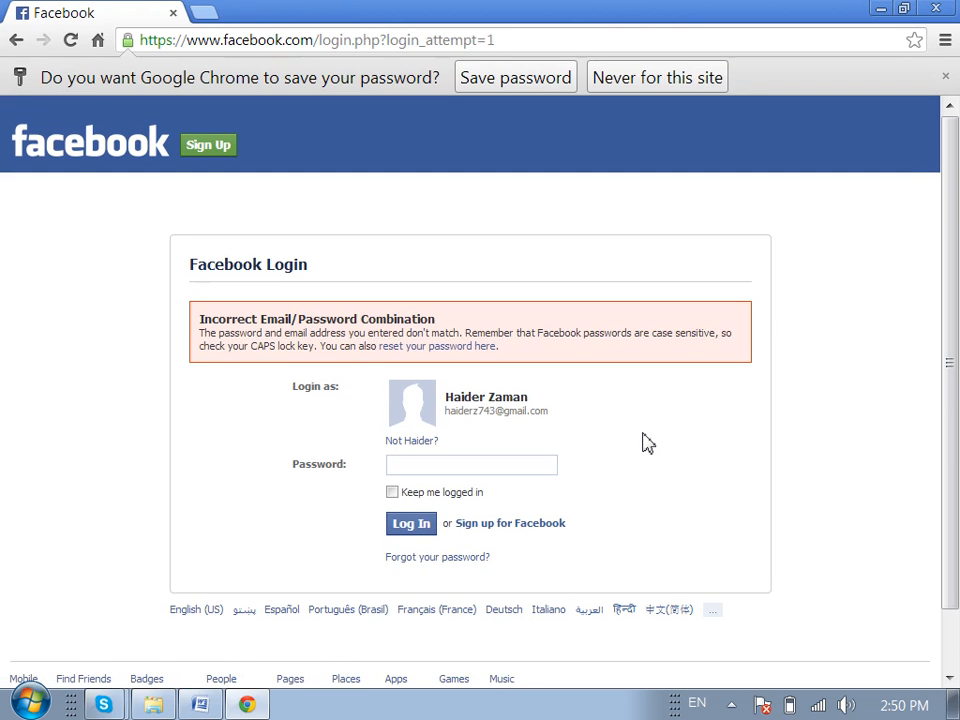
# Retry the password twice, then switch to a different account for an empty login form.
pyautogui.click(441, 466)
pyautogui.write('•••••••••••')
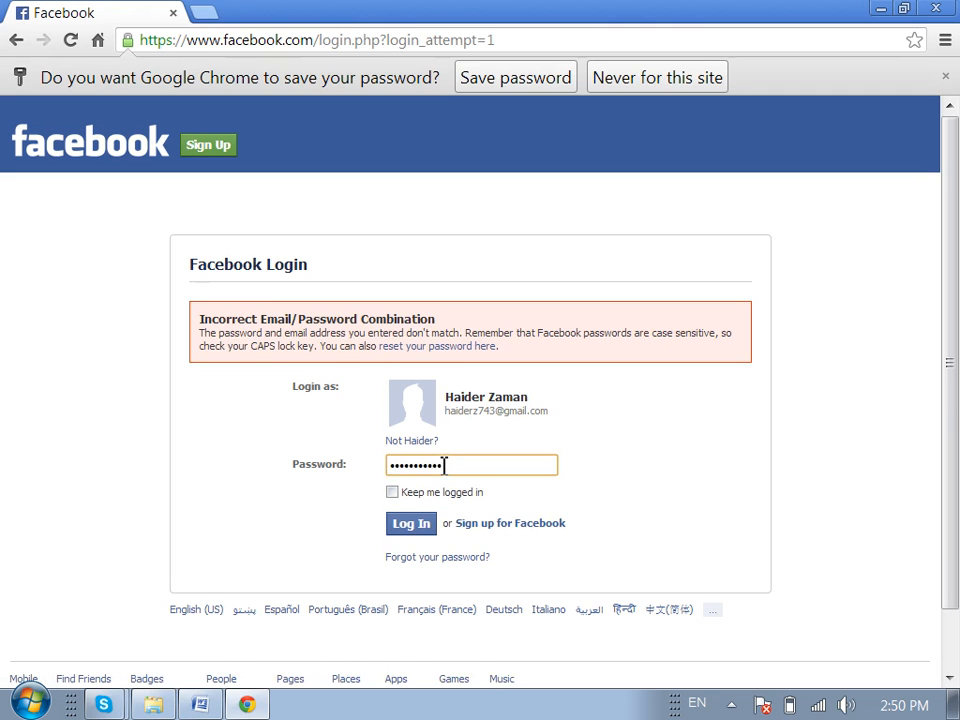
pyautogui.click(408, 521)
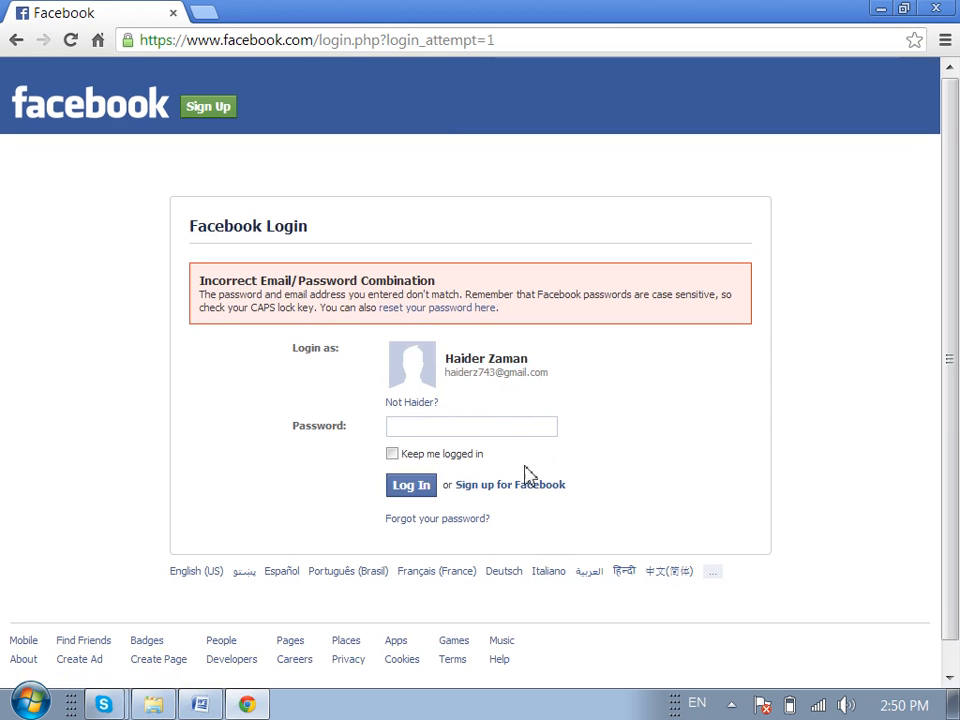
pyautogui.click(452, 432)
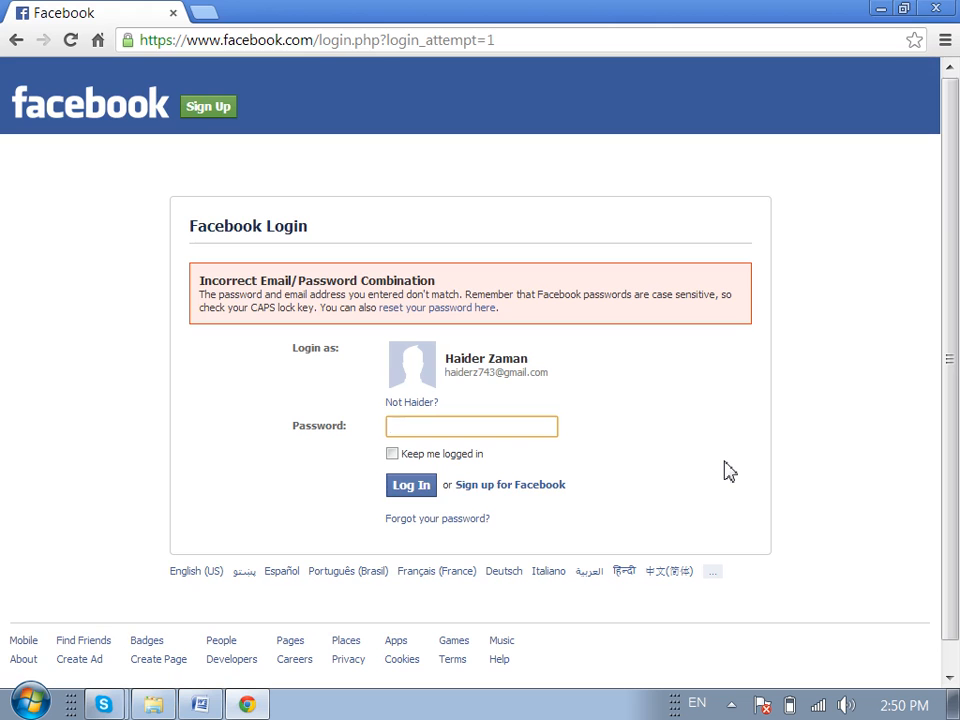
pyautogui.write('•••••••••••')
pyautogui.press('Return')
pyautogui.click(430, 406)
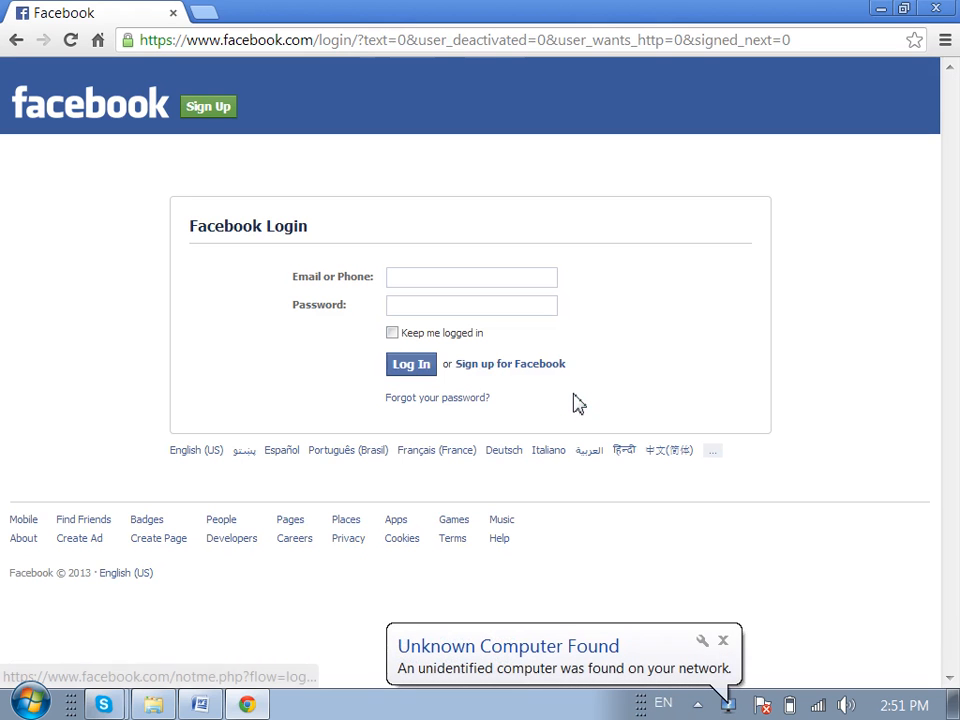
# Log in with the other account's username and password to reach its News Feed.
pyautogui.click(435, 270)
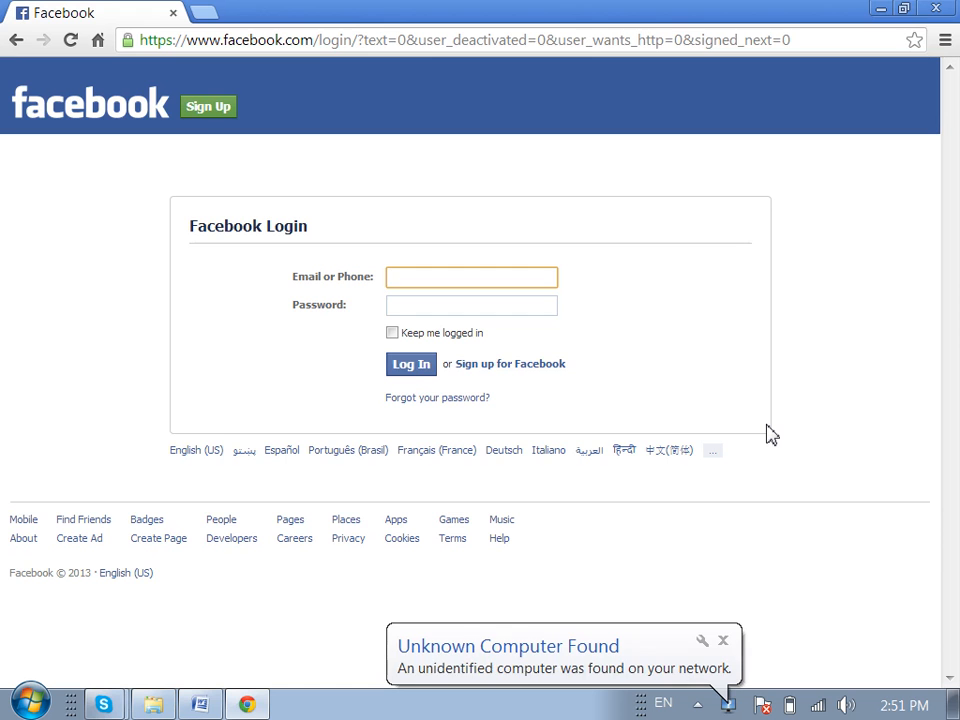
pyautogui.press('Tab')
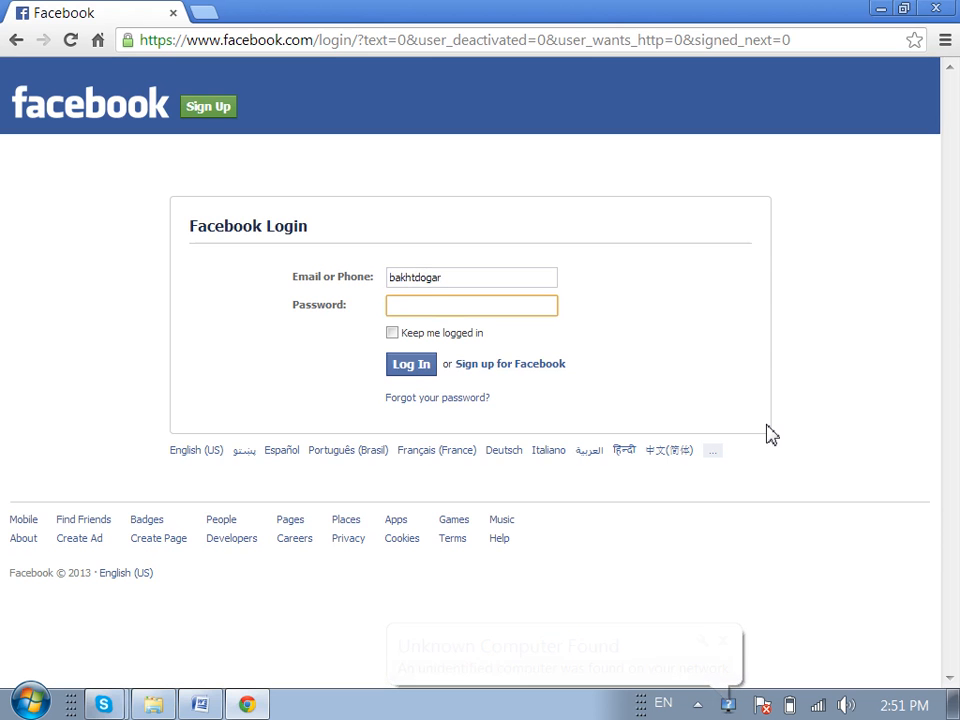
pyautogui.write('••••')
pyautogui.press('Return')
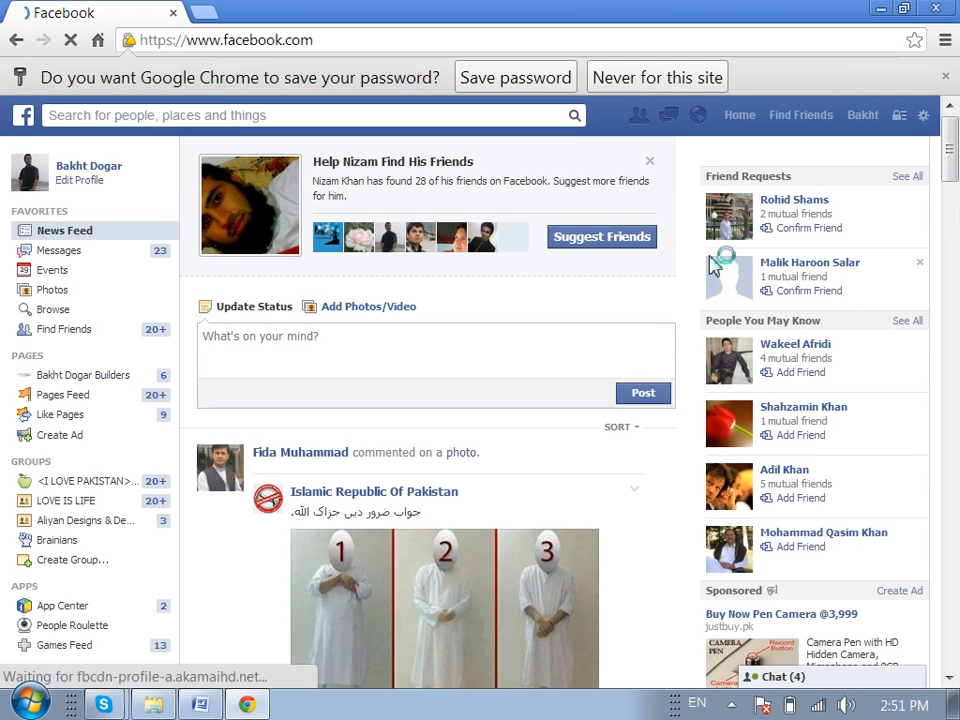
# Decline saving the password, open Privacy Settings, and expand 'Who can see your future posts?'.
pyautogui.click(645, 88)
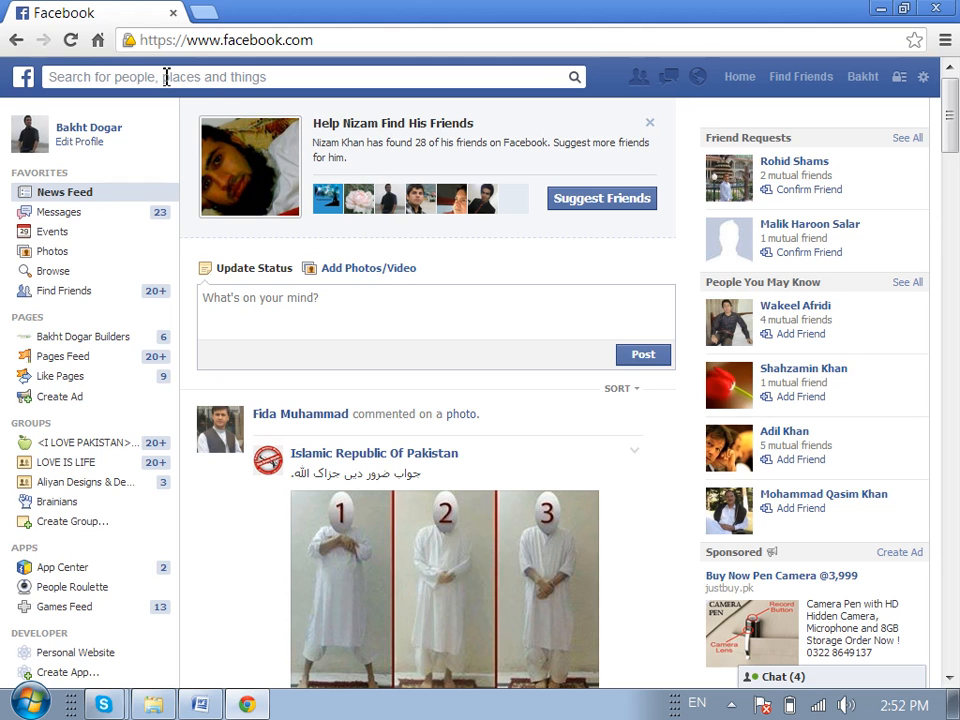
pyautogui.click(900, 80)
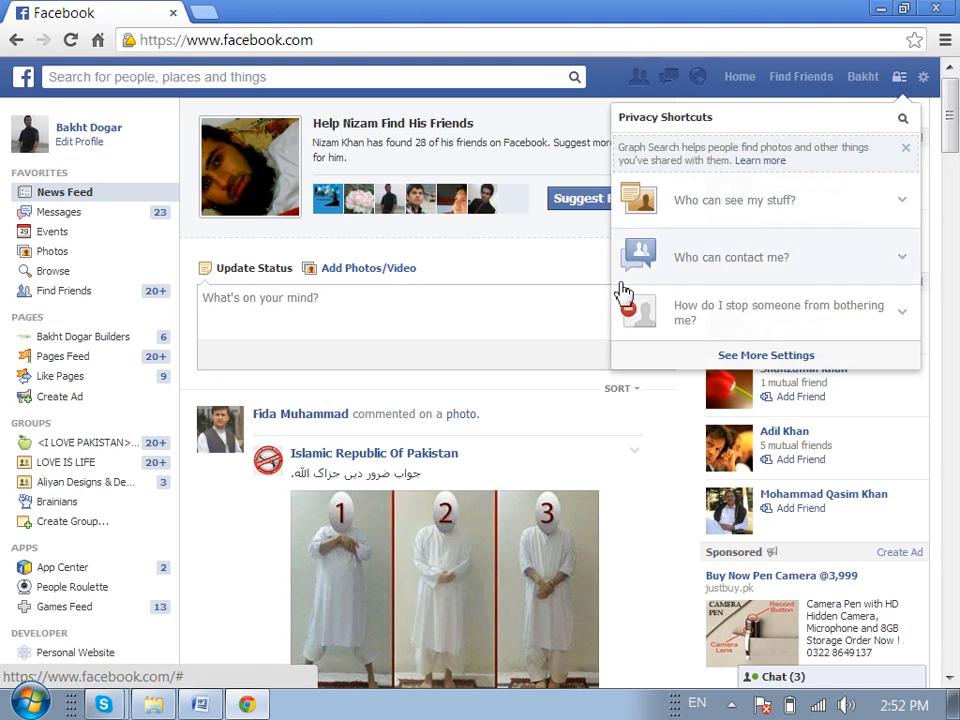
pyautogui.click(552, 326)
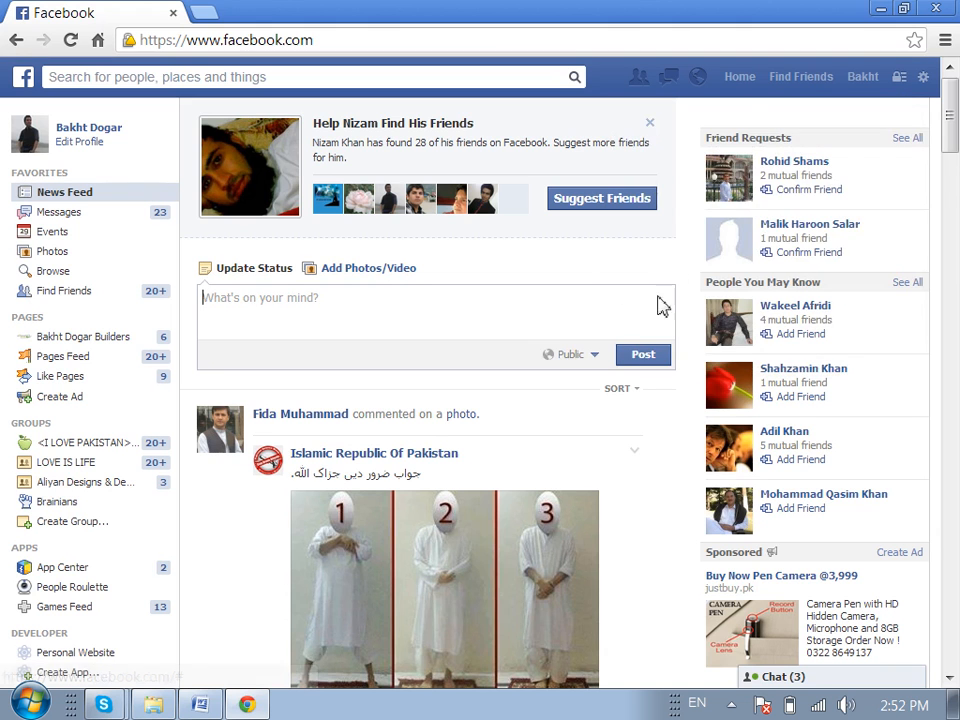
pyautogui.click(922, 84)
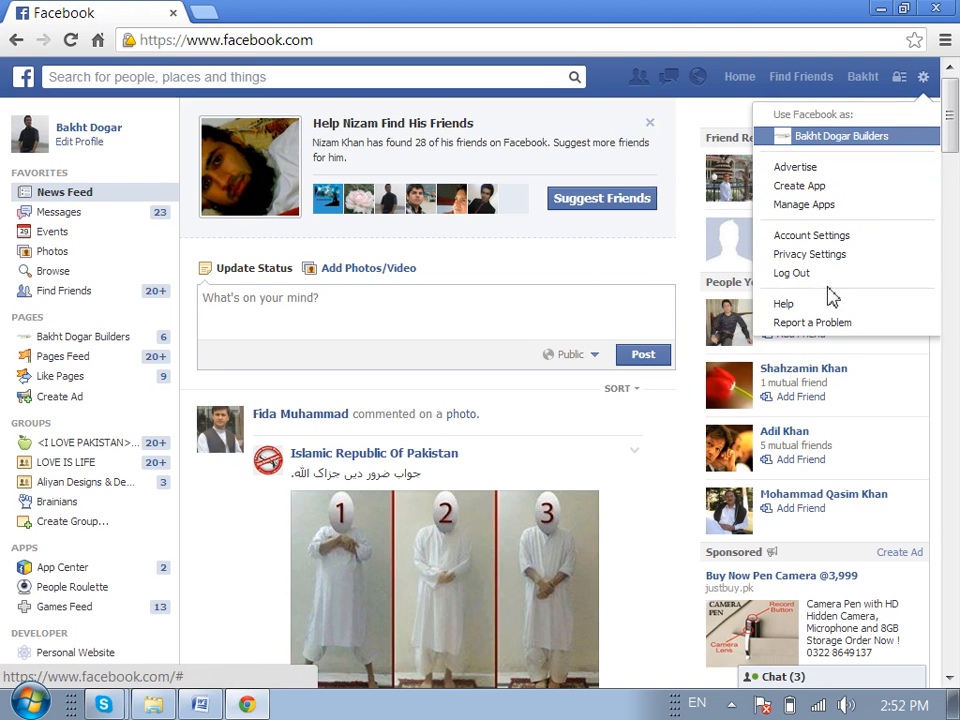
pyautogui.click(810, 256)
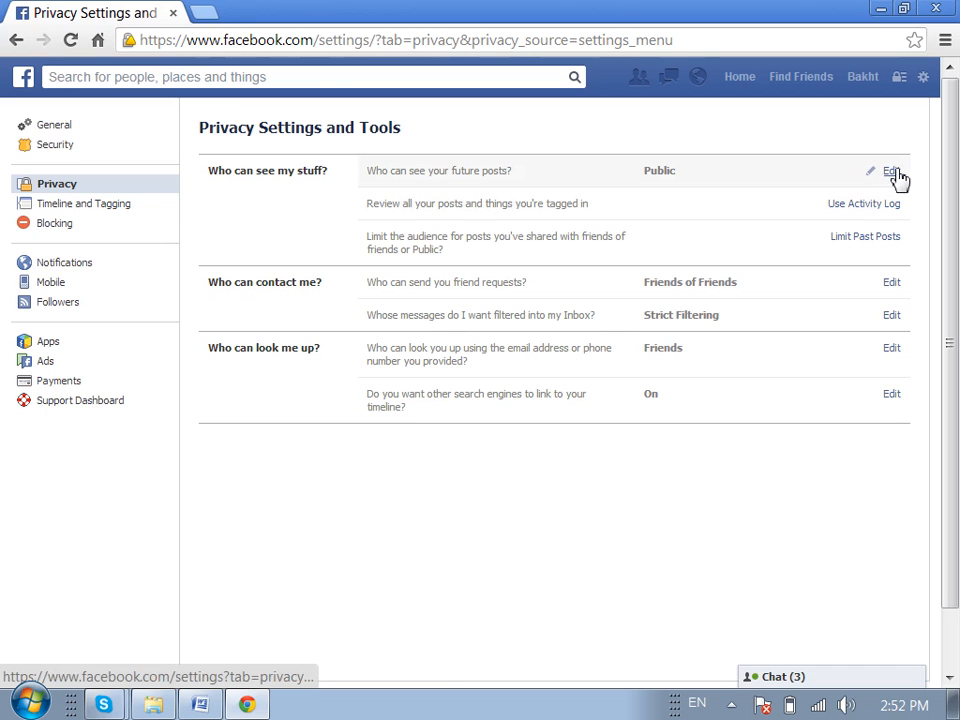
pyautogui.click(668, 192)
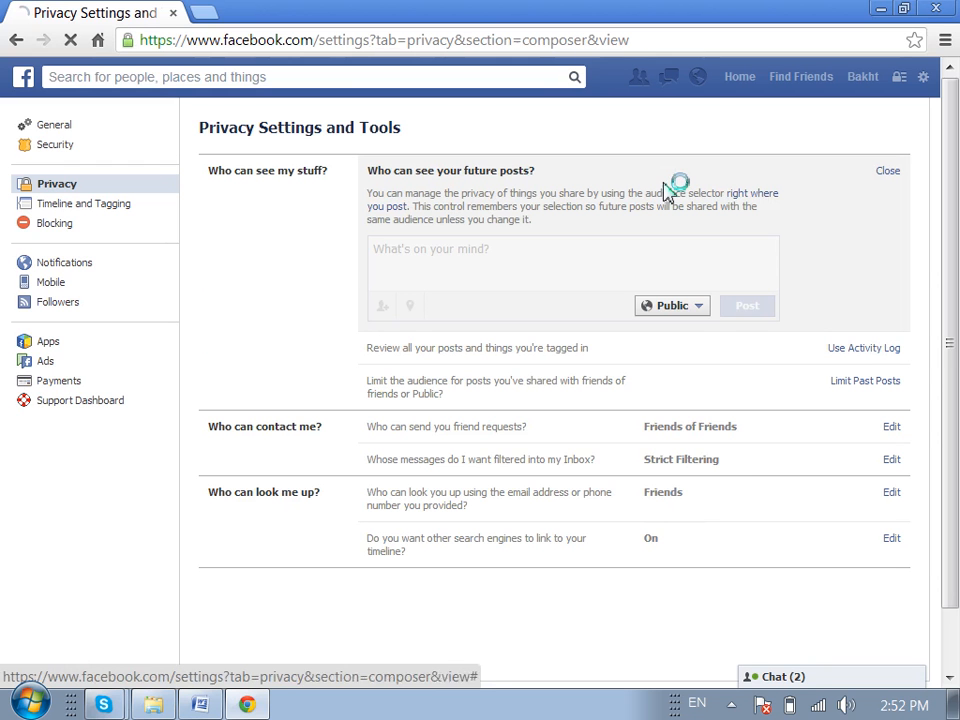
# Change the future-posts audience from Public to Only Me.
pyautogui.click(701, 312)
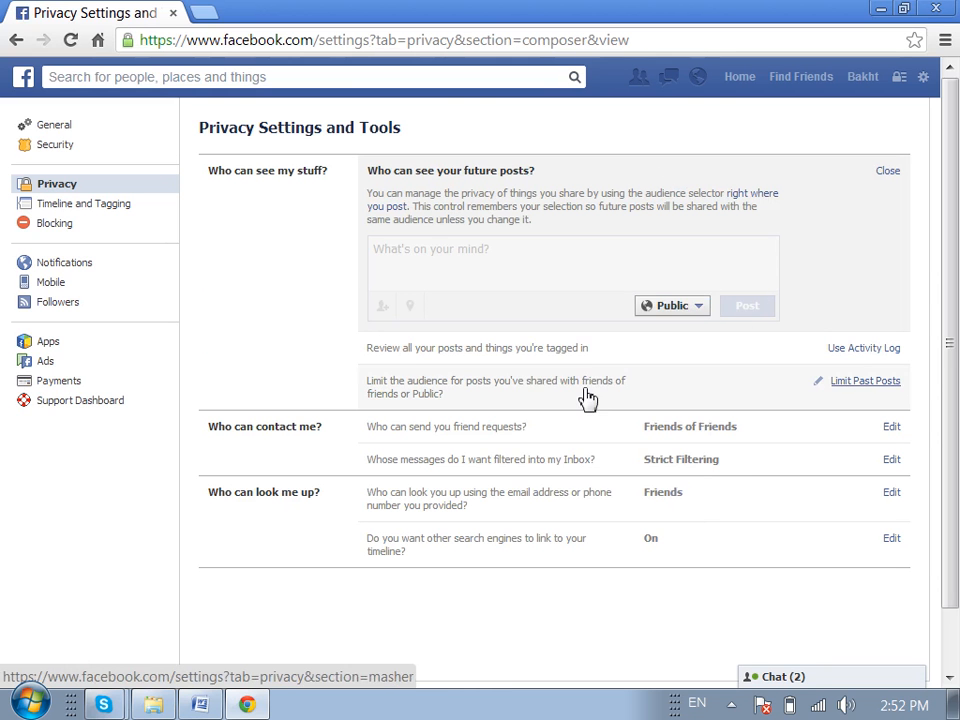
pyautogui.click(668, 308)
pyautogui.click(636, 391)
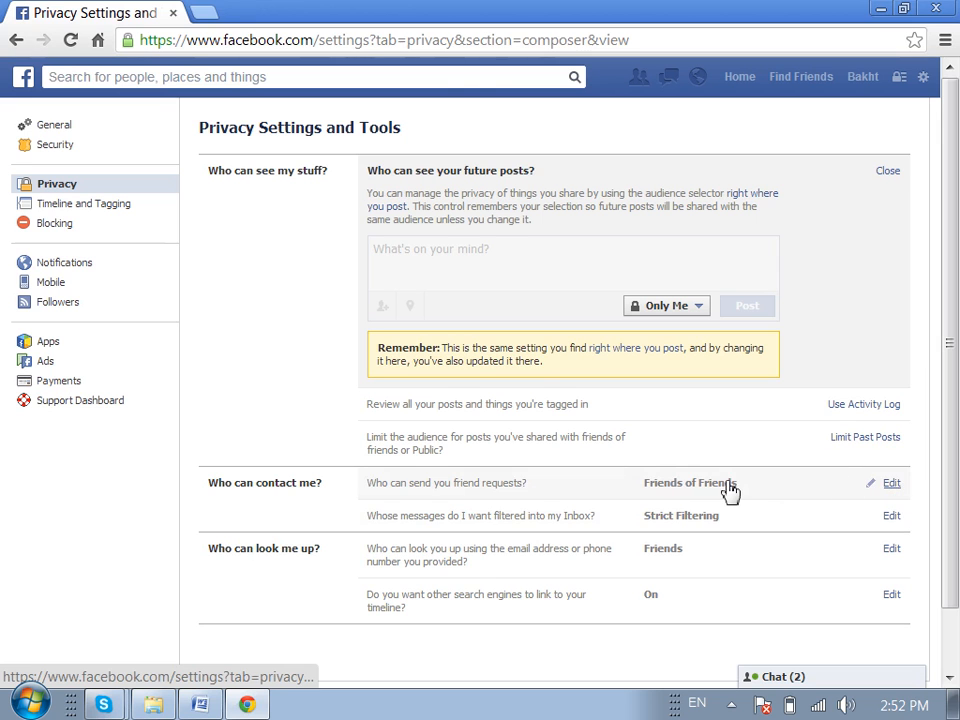
pyautogui.click(893, 486)
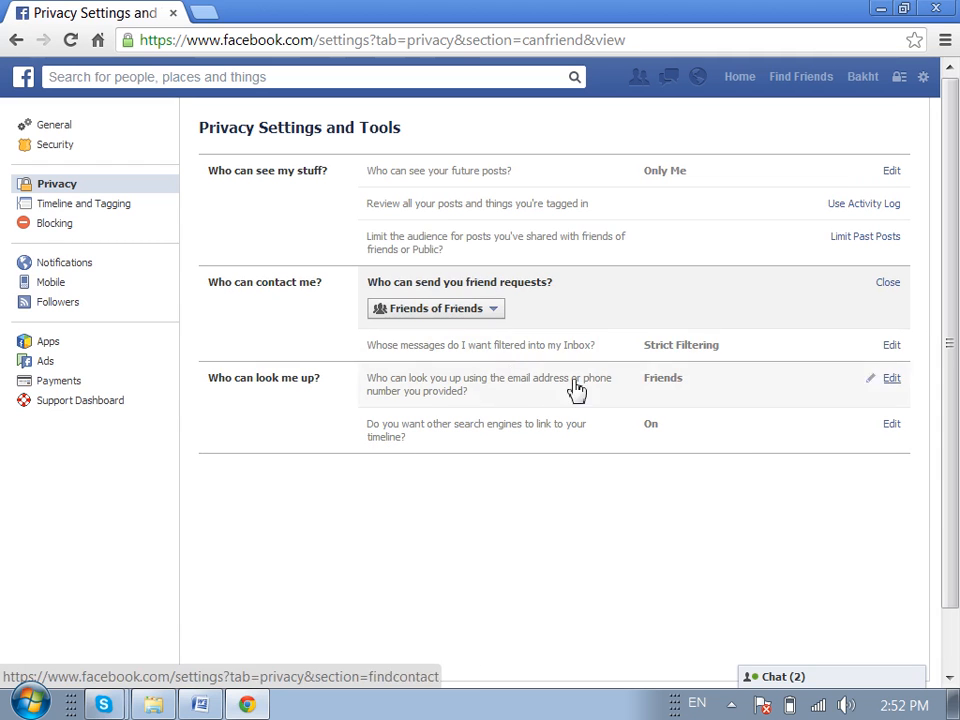
pyautogui.click(462, 312)
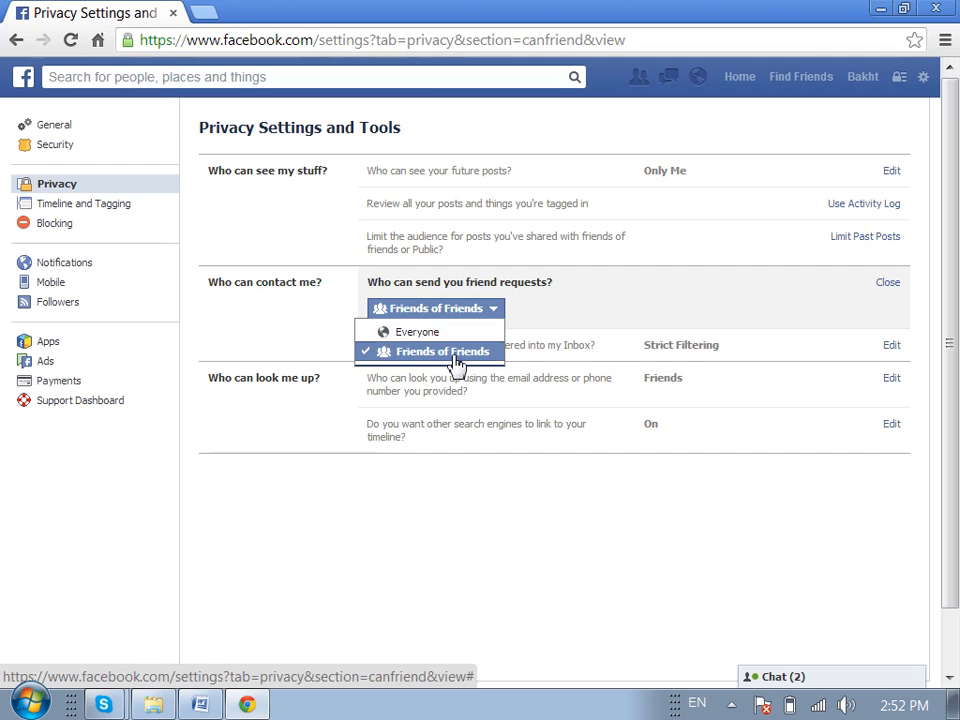
pyautogui.click(609, 286)
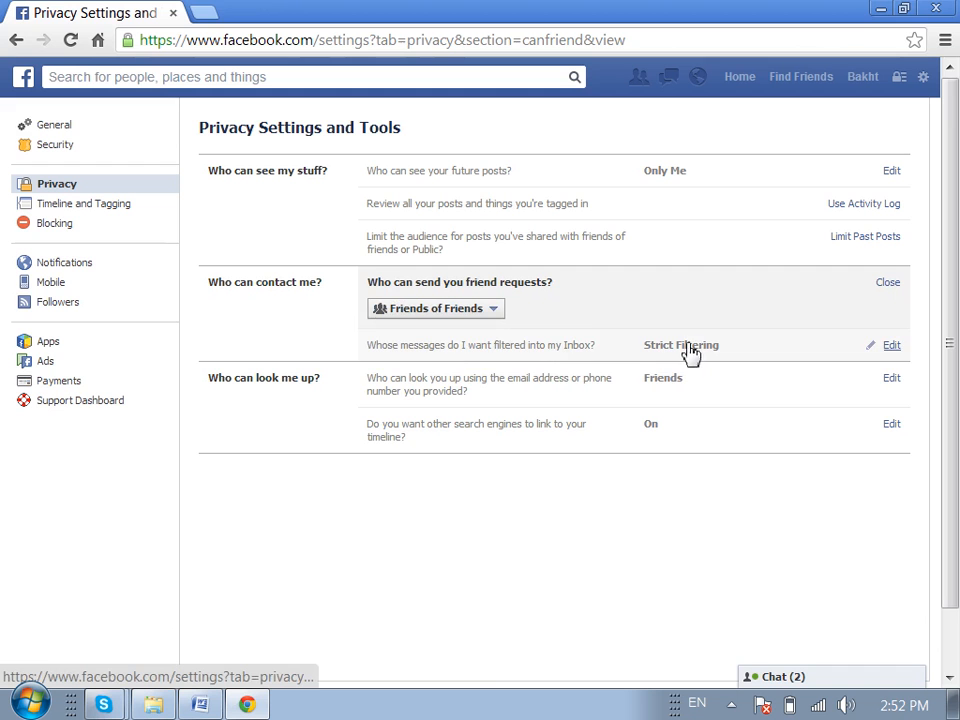
pyautogui.click(891, 348)
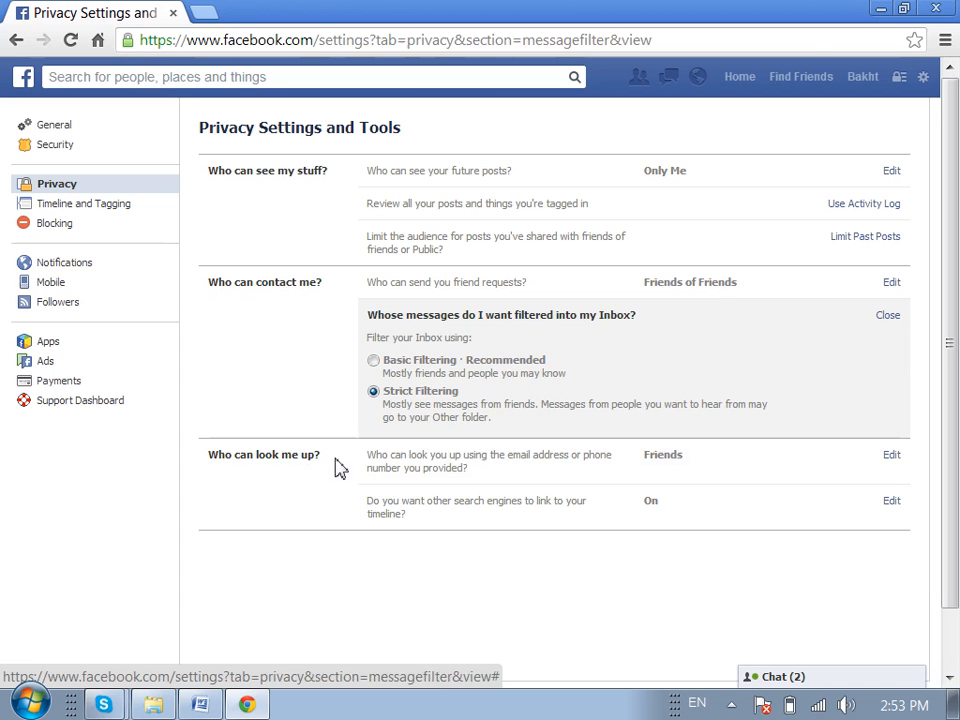
pyautogui.click(892, 457)
pyautogui.click(431, 400)
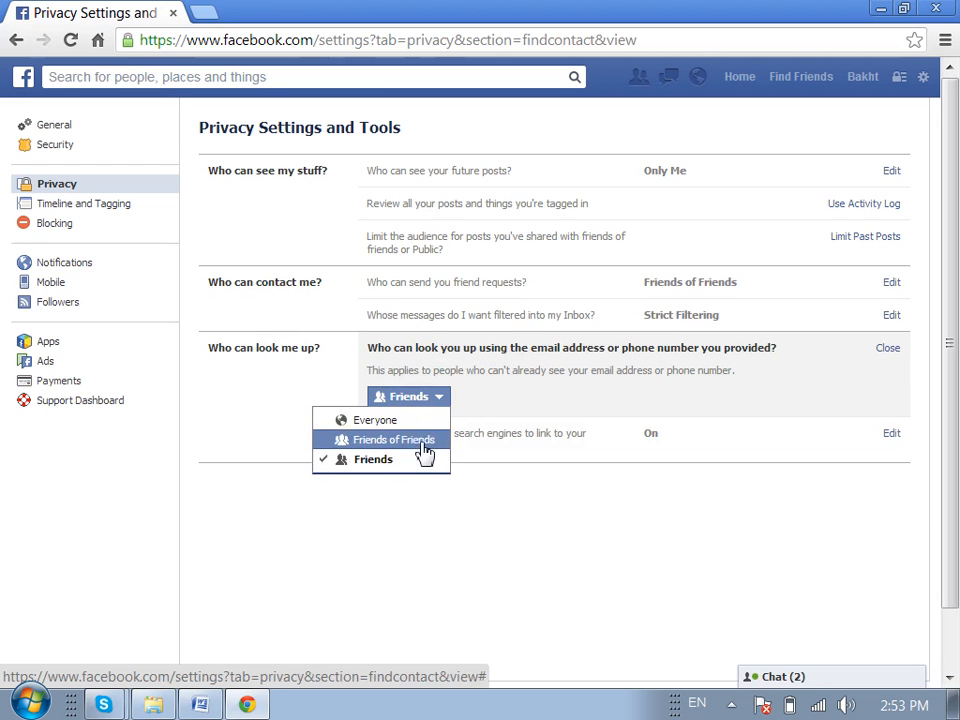
pyautogui.moveTo(543, 389); pyautogui.dragTo(566, 375)
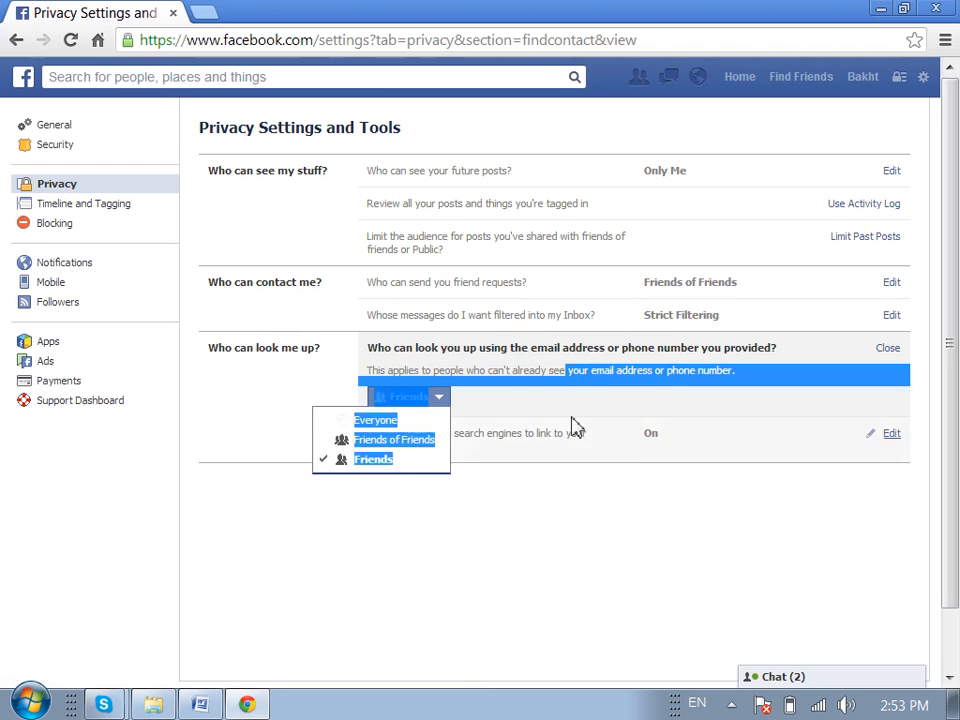
pyautogui.click(568, 403)
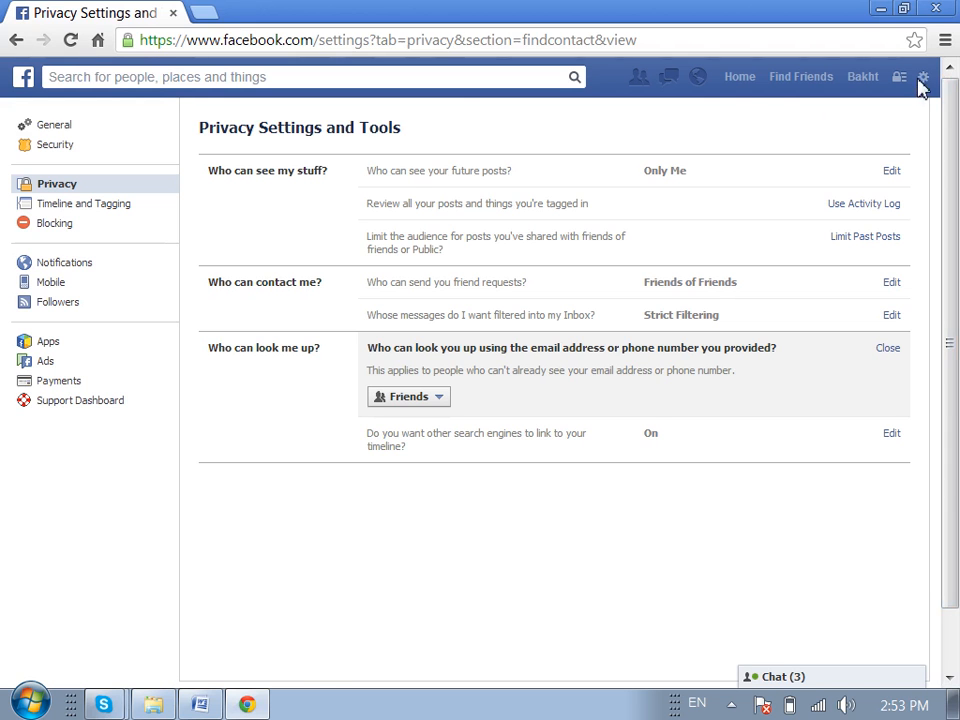
pyautogui.click(741, 82)
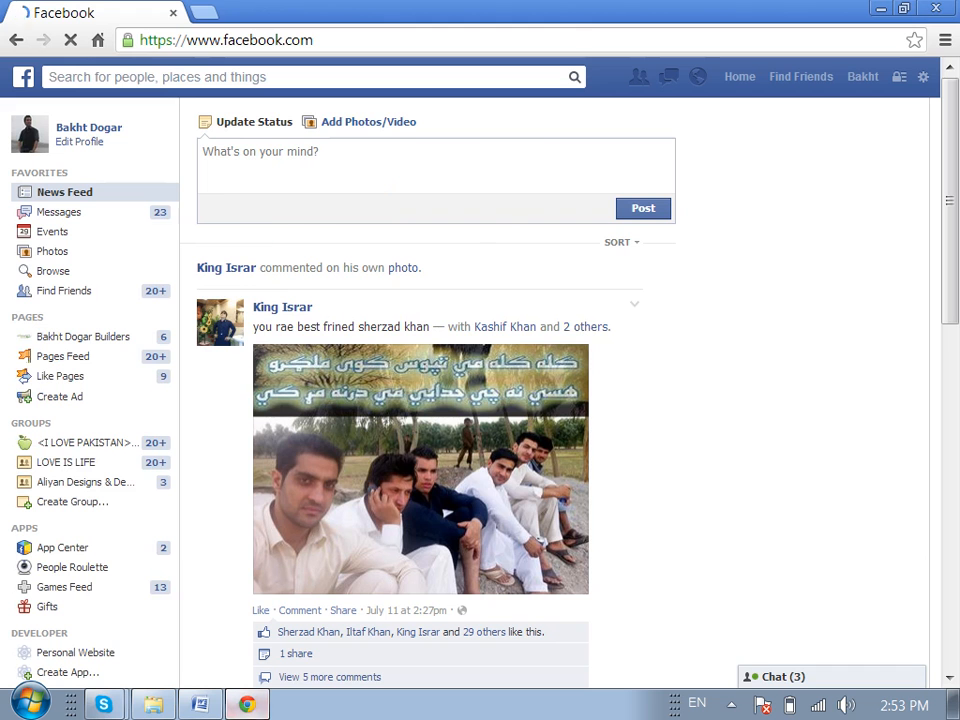
# Copy the URL of YouTube's 'Bunnies can fly...proof' video in a new tab, then close it.
pyautogui.hotkey('ctrl', 't')
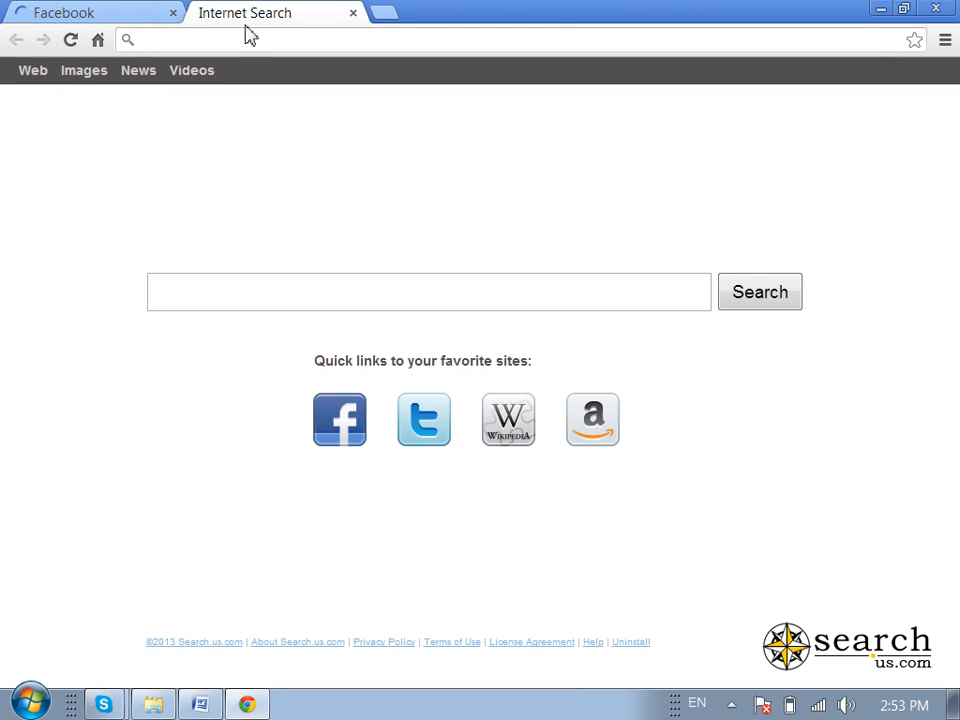
pyautogui.write('youtu')
pyautogui.press('Return')
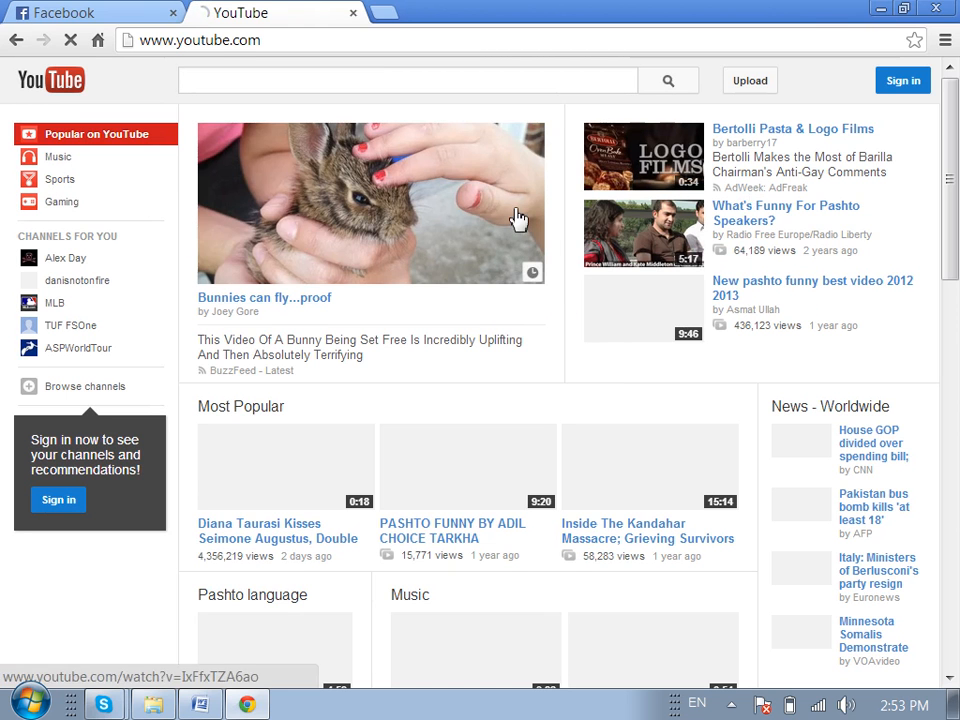
pyautogui.click(516, 214)
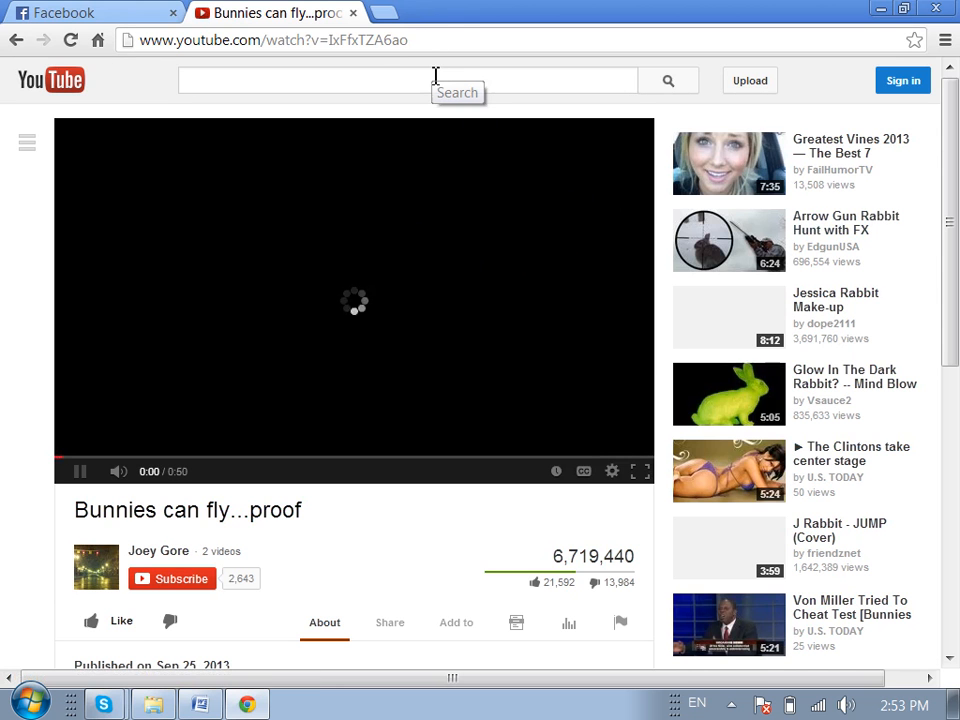
pyautogui.scroll(-6, 546, 246)
pyautogui.scroll(6, 525, 221)
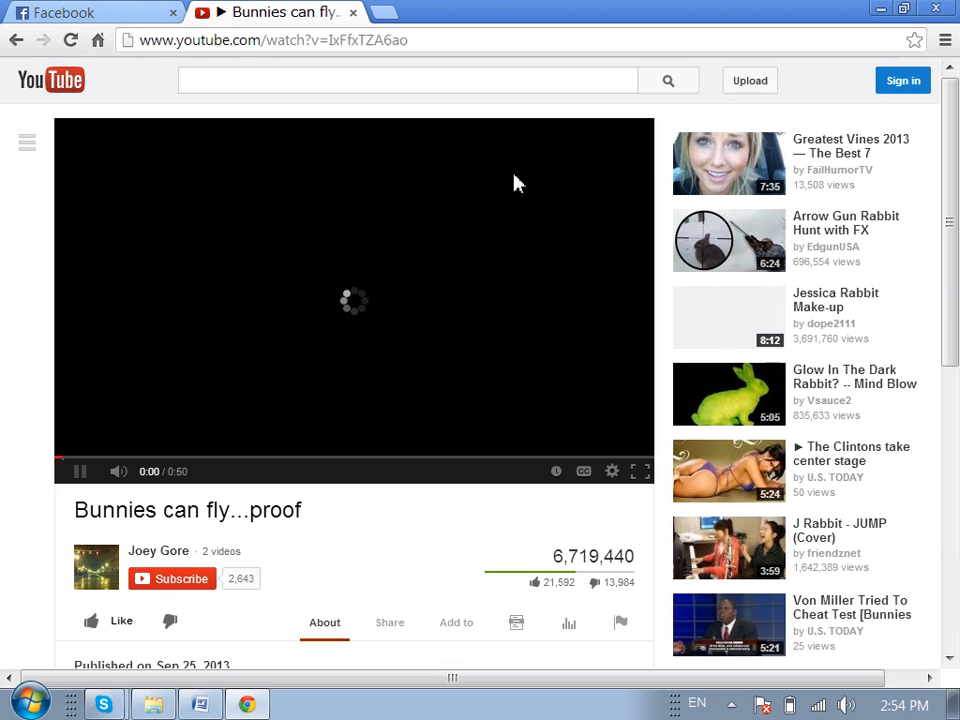
pyautogui.click(431, 41)
pyautogui.hotkey('ctrl', 'c')
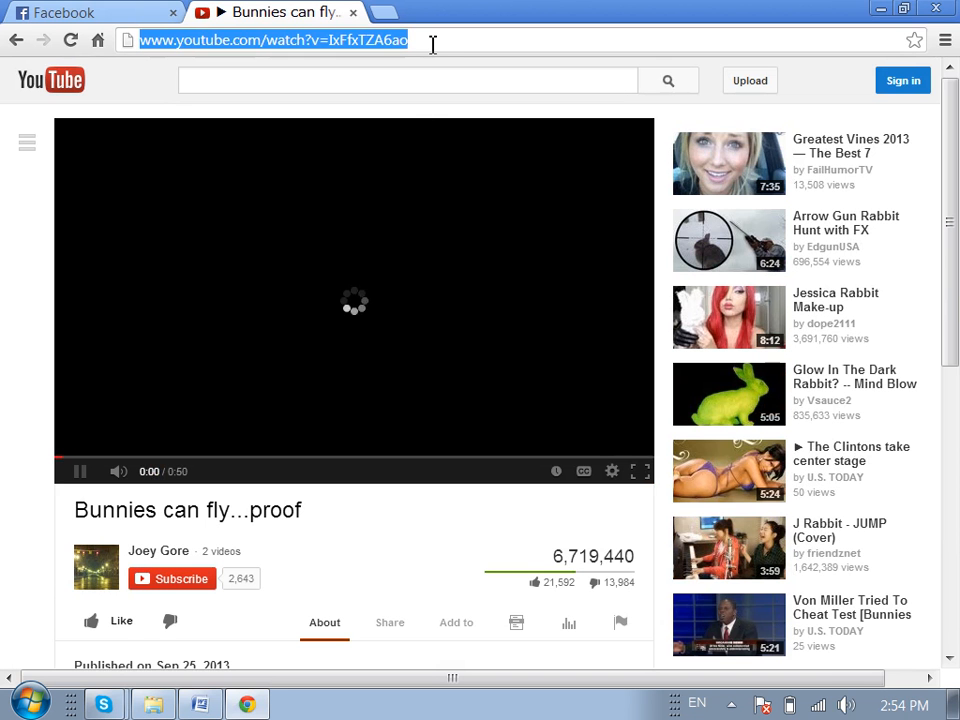
pyautogui.click(353, 12)
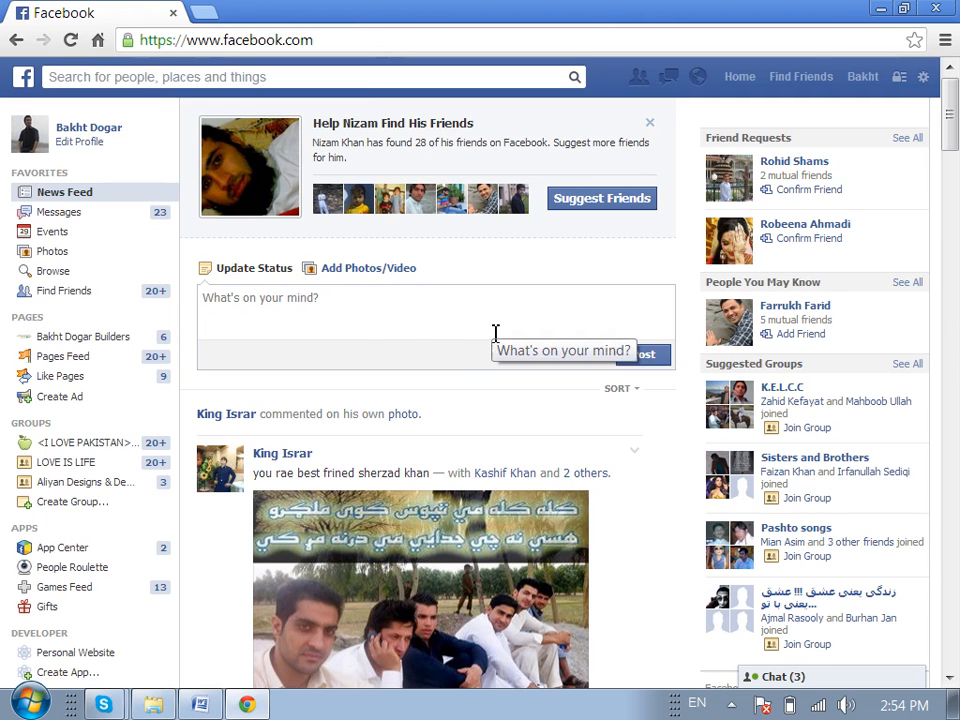
# Paste the bunny video link into a status and post it, then play it from the feed.
pyautogui.click(366, 322)
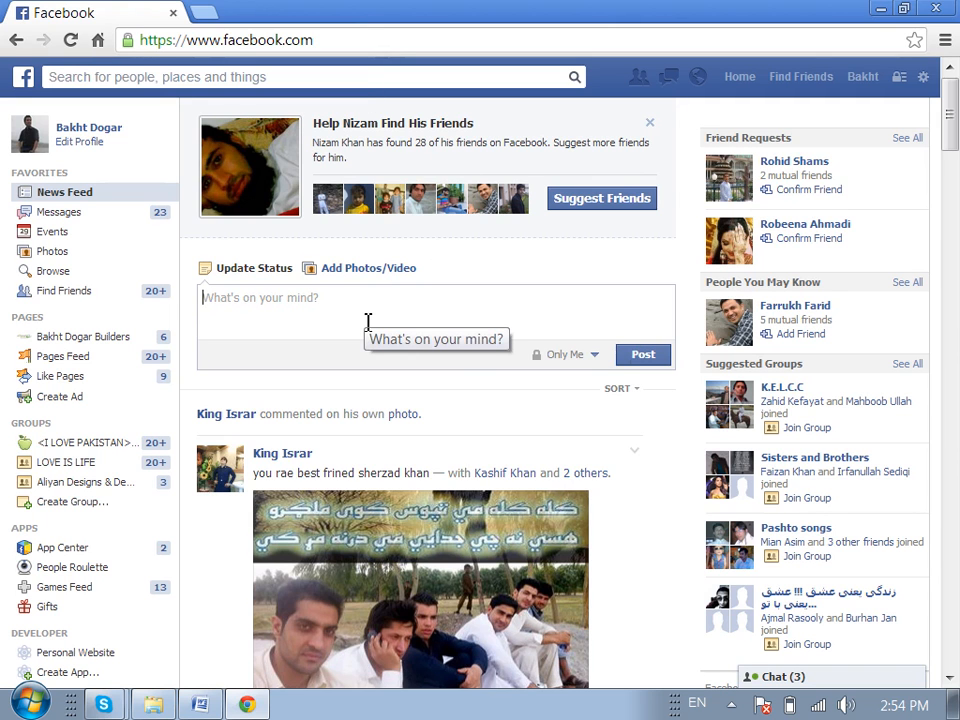
pyautogui.hotkey('ctrl', 'v')
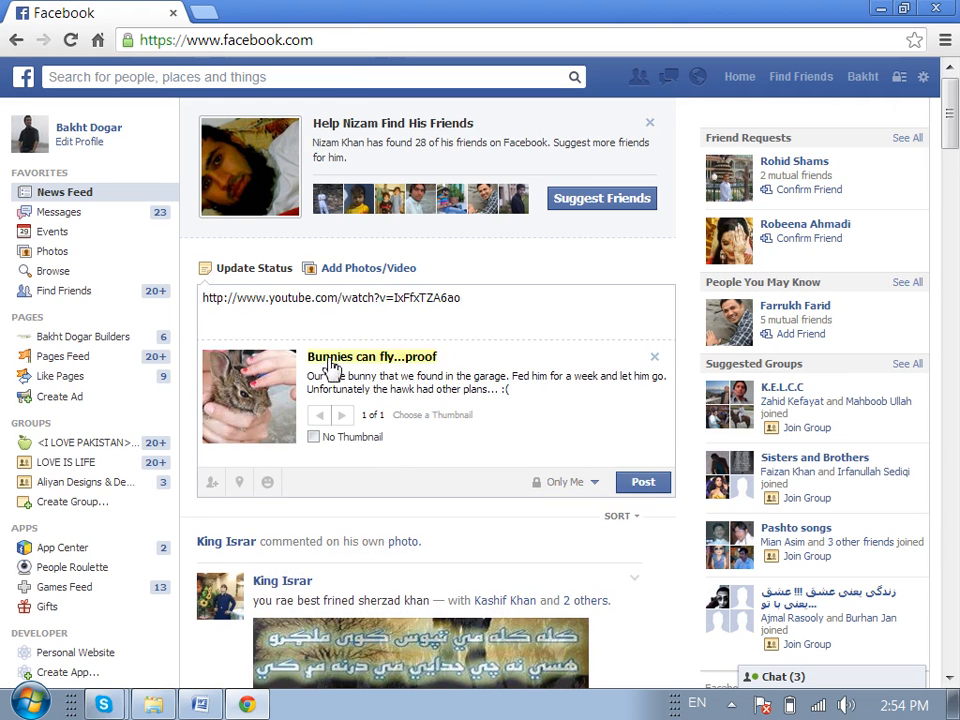
pyautogui.click(640, 486)
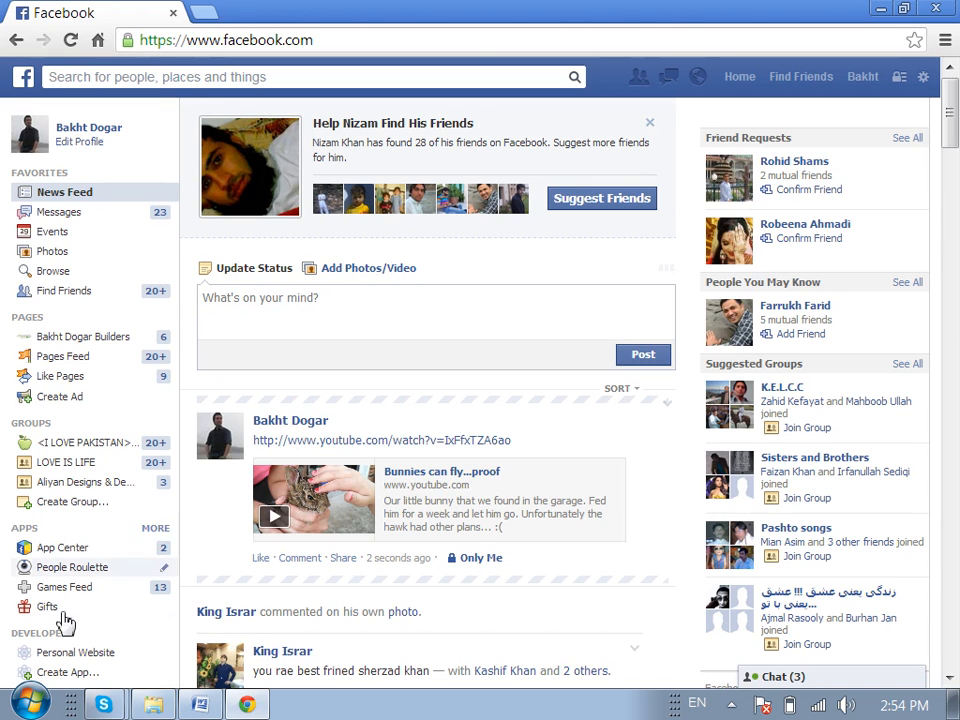
pyautogui.click(278, 517)
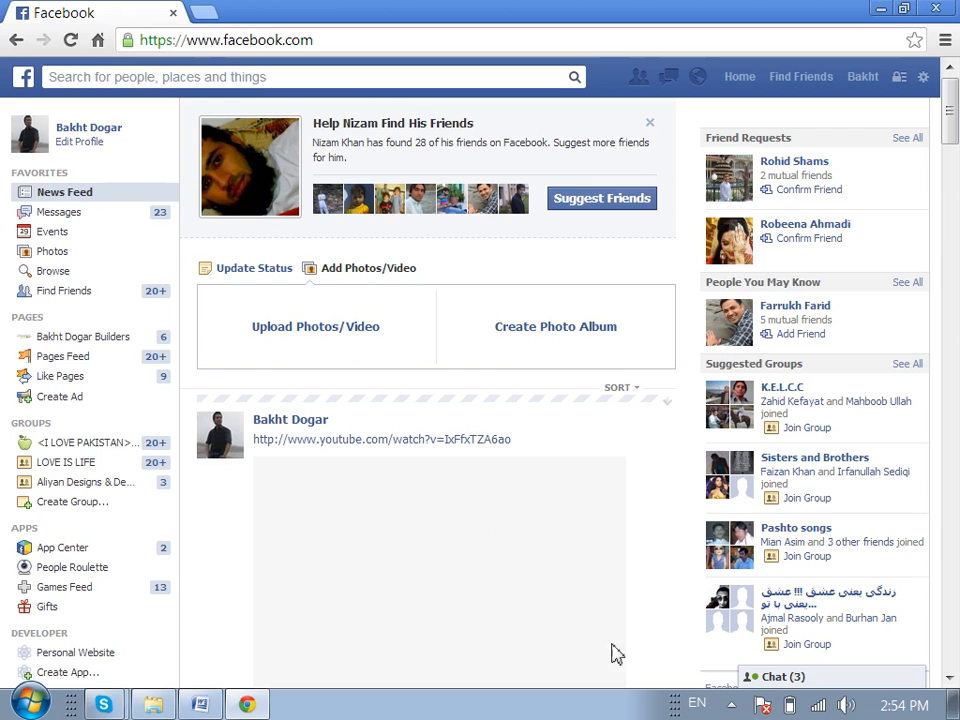
pyautogui.click(231, 272)
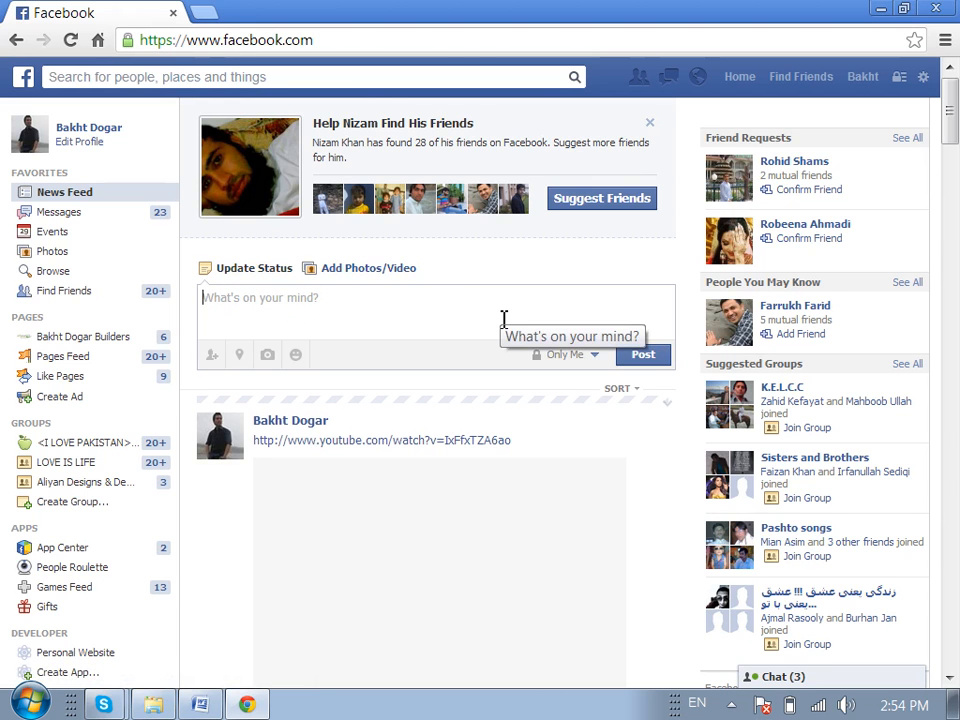
# Replace the status text with 'Good Evening all friends (Just for my Students)' and trim its ending.
pyautogui.write('Hello')
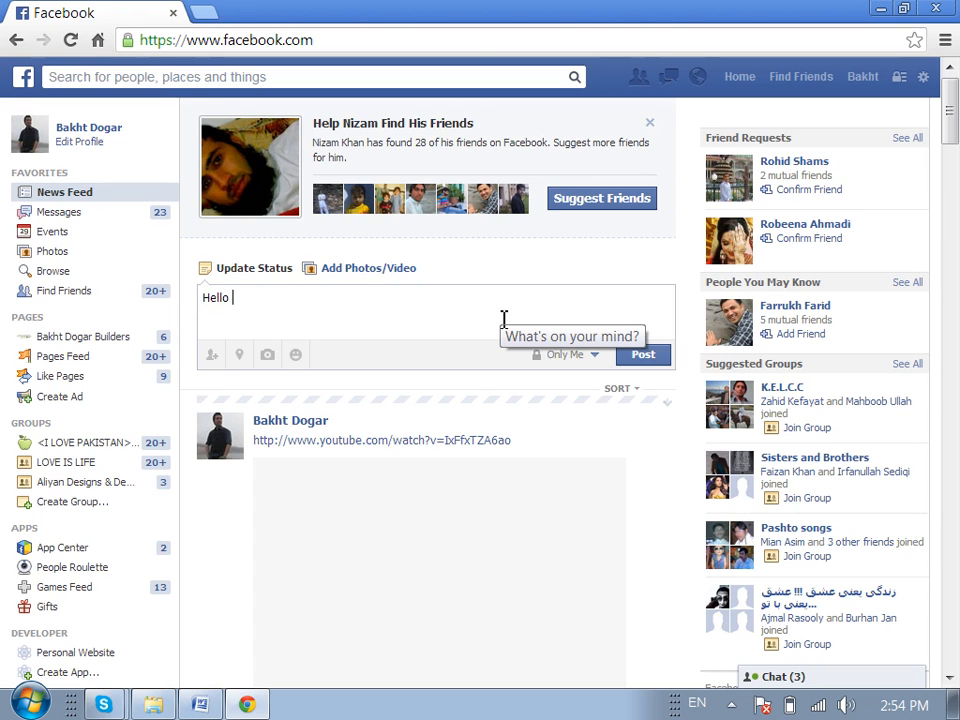
pyautogui.hotkey('ctrl', 'a')
pyautogui.write('Good Evening ')
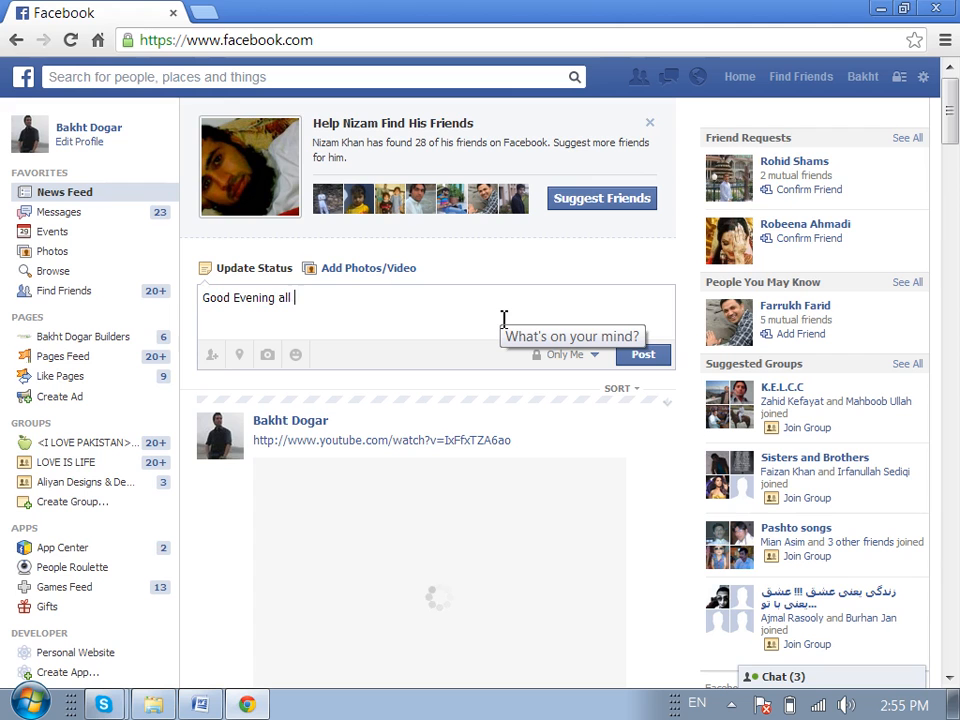
pyautogui.write('all friends (Just for my Students) as i m')
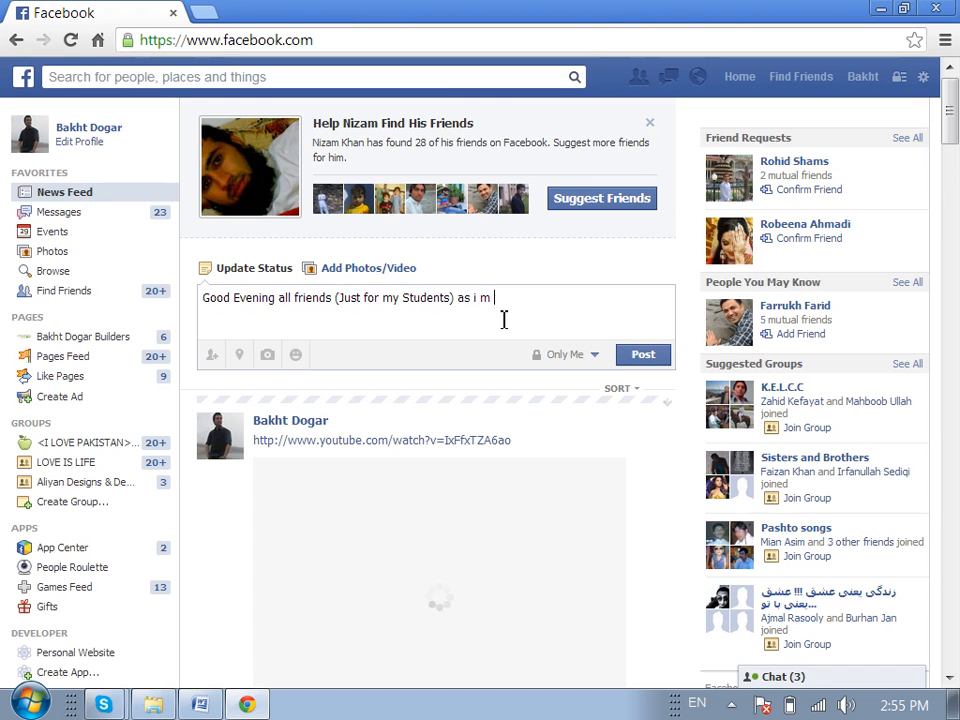
pyautogui.press('BackSpace')
pyautogui.press('BackSpace')
pyautogui.press('BackSpace')
pyautogui.press('BackSpace')
pyautogui.press('BackSpace')
pyautogui.press('BackSpace')
pyautogui.press('BackSpace')
pyautogui.press('BackSpace')
pyautogui.press('BackSpace')
pyautogui.press('BackSpace')
pyautogui.press('BackSpace')
pyautogui.press('BackSpace')
pyautogui.press('BackSpace')
pyautogui.press('BackSpace')
pyautogui.press('BackSpace')
pyautogui.press('BackSpace')
pyautogui.press('BackSpace')
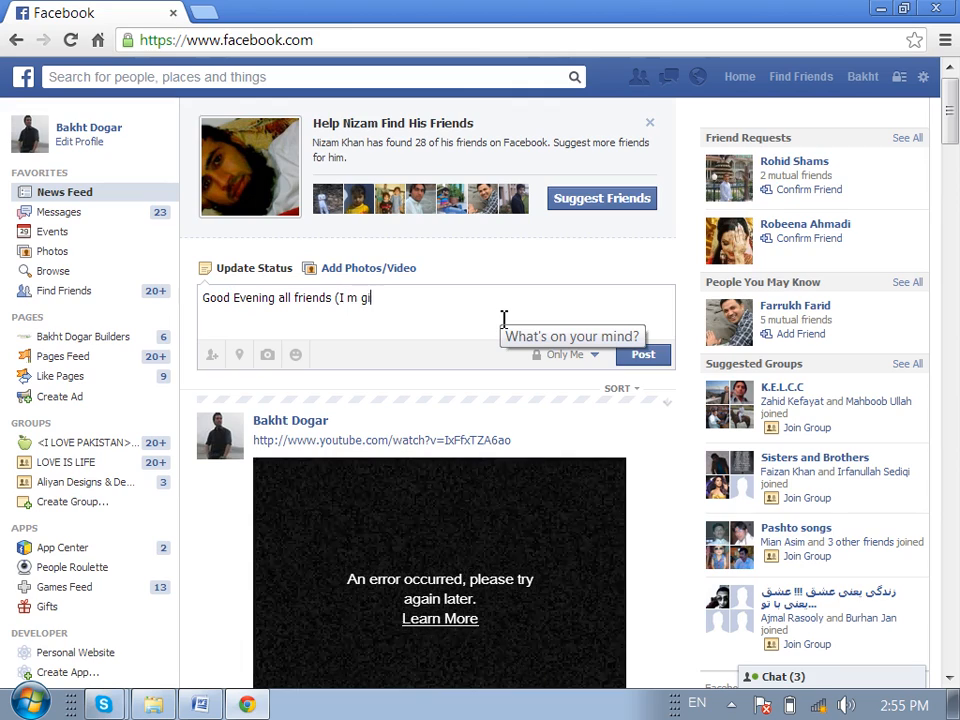
# Finish the status so it reads '...(I m giving example to my sTudents) in Class.', fixing 'examle'.
pyautogui.write('mle to m')
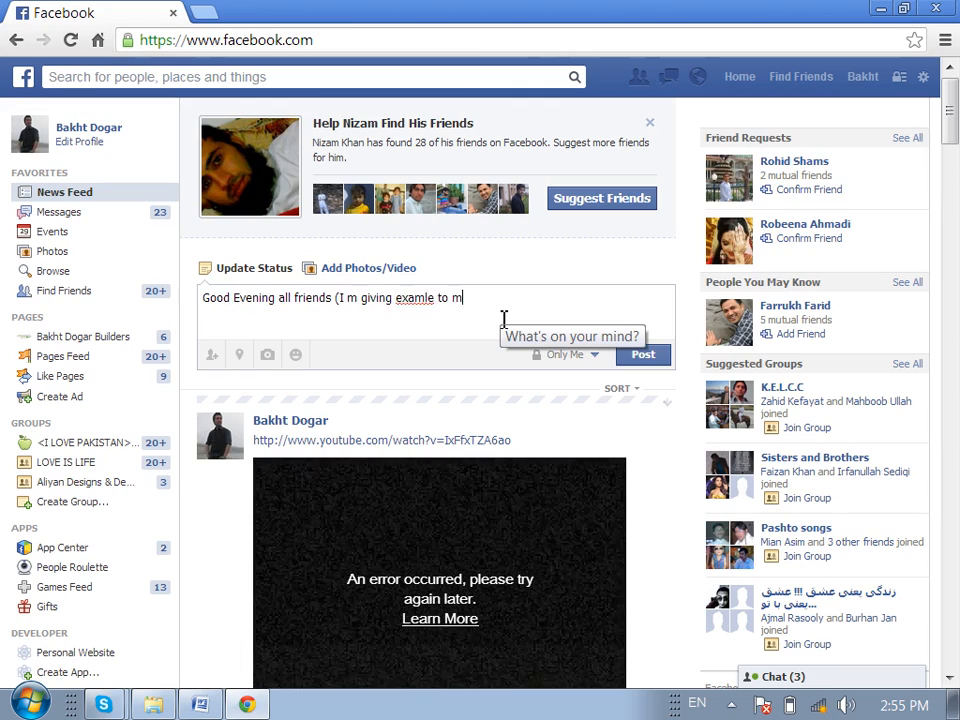
pyautogui.press('BackSpace')
pyautogui.press('BackSpace')
pyautogui.press('BackSpace')
pyautogui.press('BackSpace')
pyautogui.press('BackSpace')
pyautogui.press('BackSpace')
pyautogui.press('BackSpace')
pyautogui.write('ple to my sTudents')
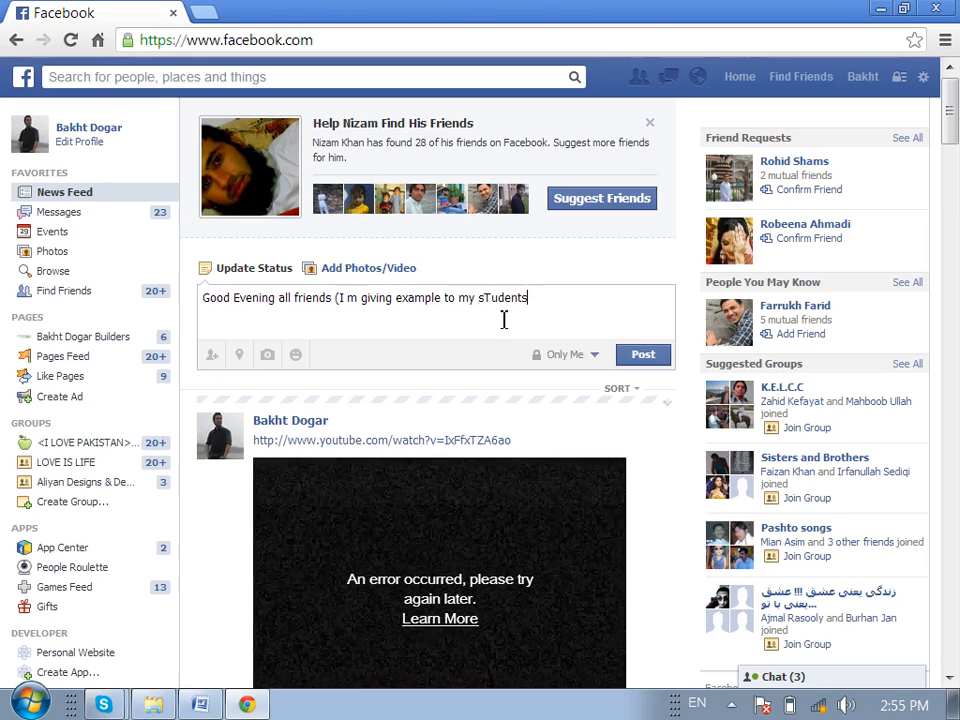
pyautogui.write(')(')
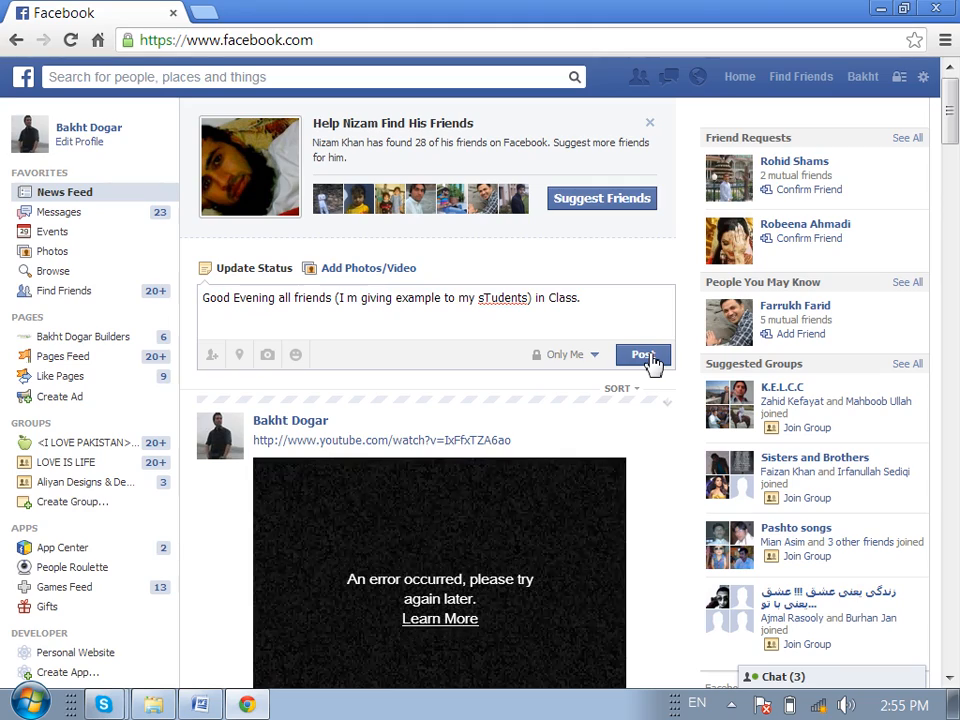
pyautogui.click(817, 712)
# Connect to the ZICS institute network from the system tray's wireless network list.
pyautogui.click(816, 708)
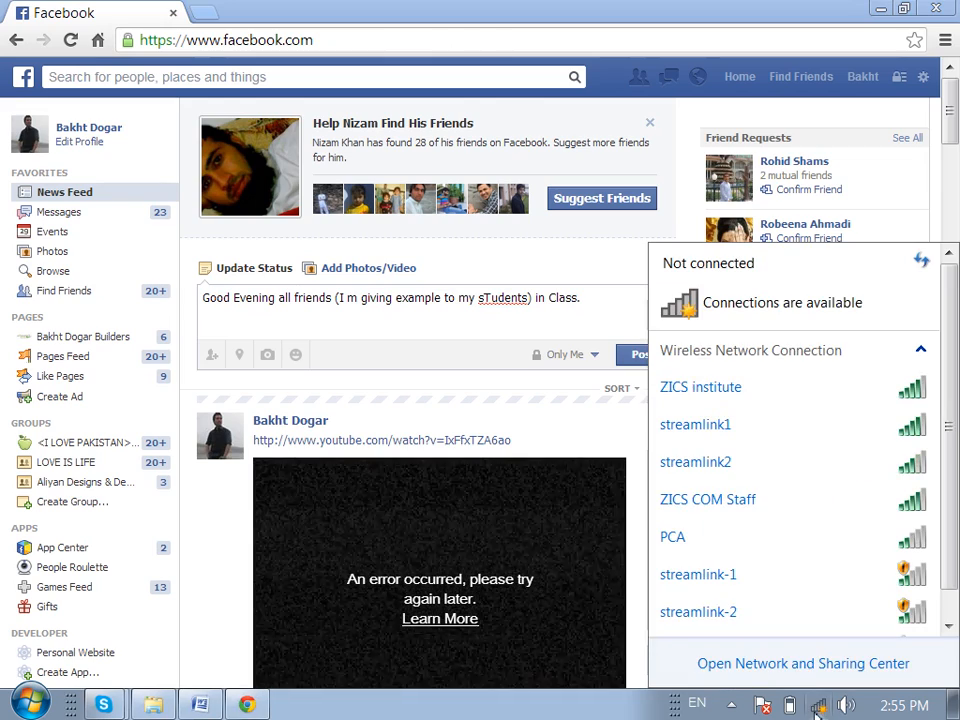
pyautogui.click(767, 388)
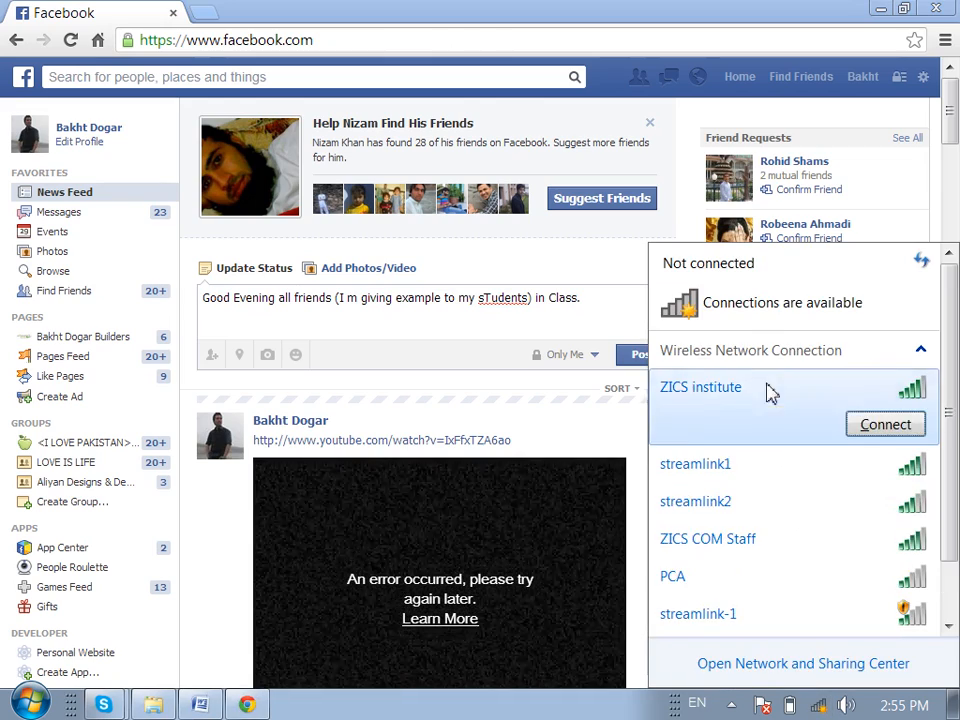
pyautogui.click(874, 420)
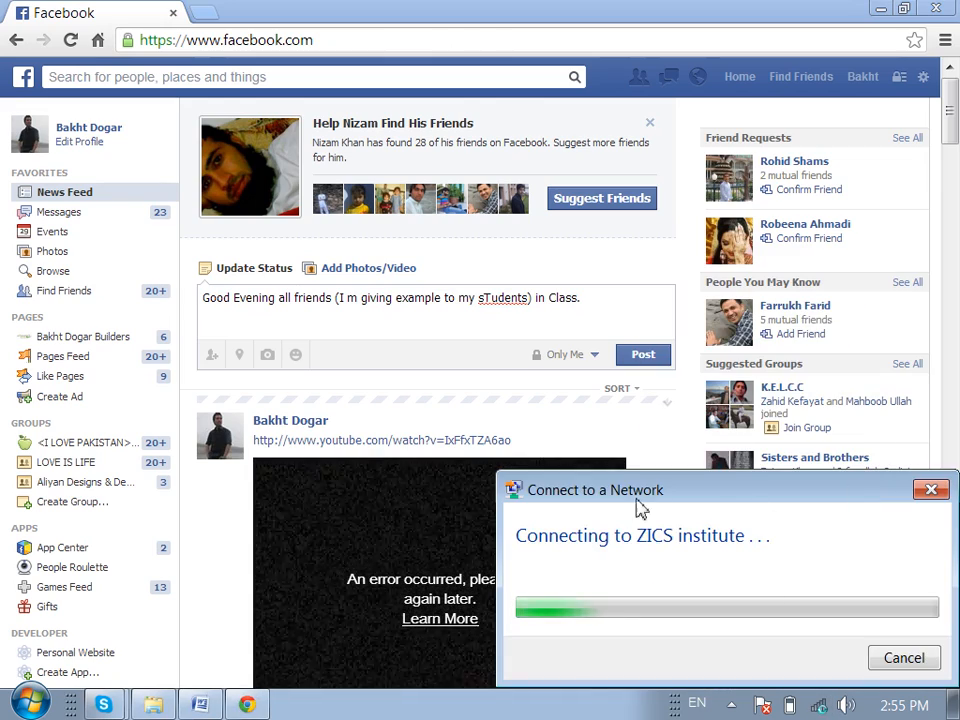